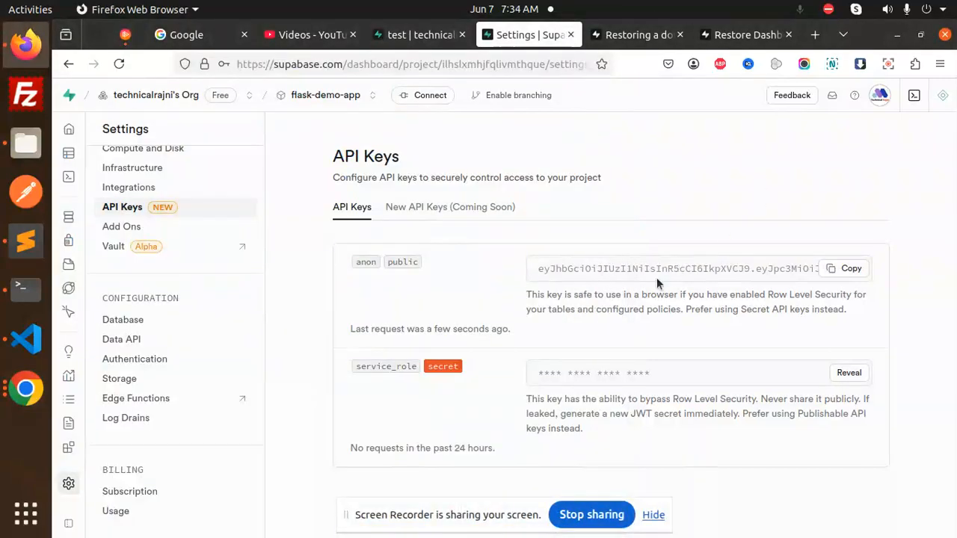
Step: Review the Flask–Supabase setup notes, then bring up the project's .env file in the editor
{"action": "left_click", "coordinate": [25, 240]}
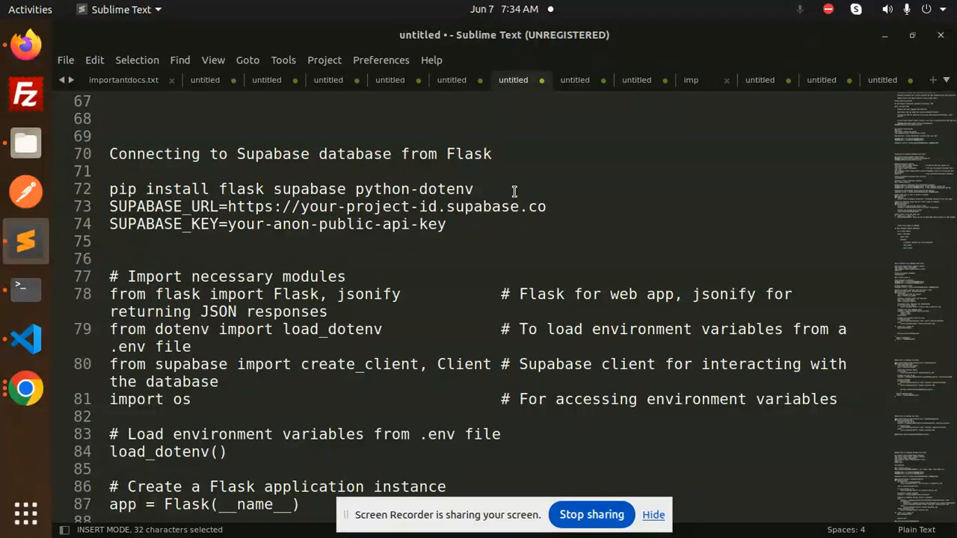
{"action": "left_click_drag", "start_coordinate": [474, 188], "coordinate": [109, 189]}
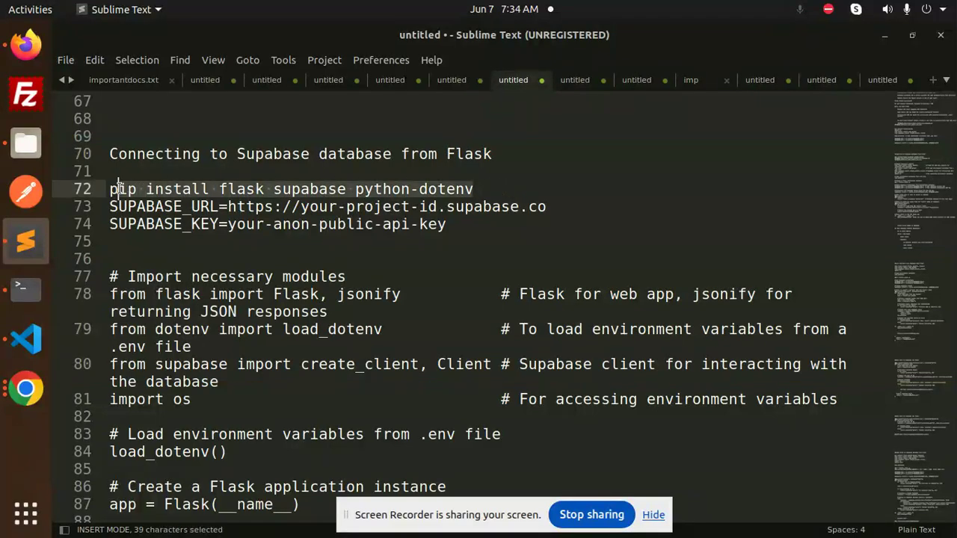
{"action": "left_click", "coordinate": [475, 189]}
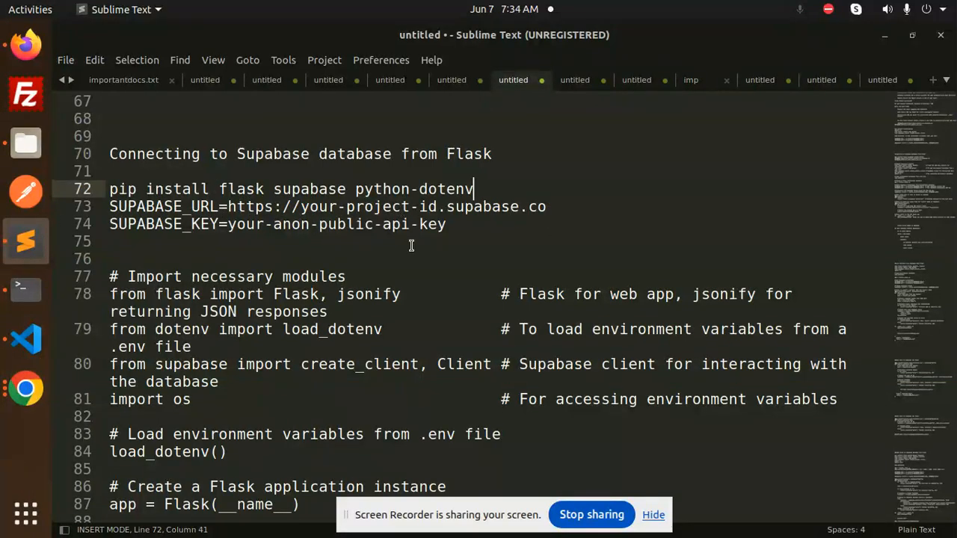
{"action": "left_click", "coordinate": [25, 341]}
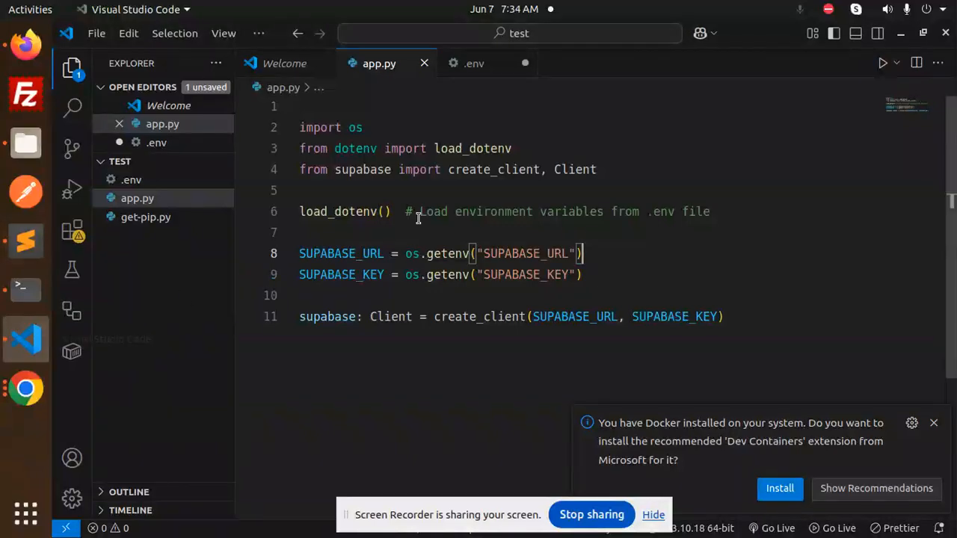
{"action": "left_click", "coordinate": [471, 63]}
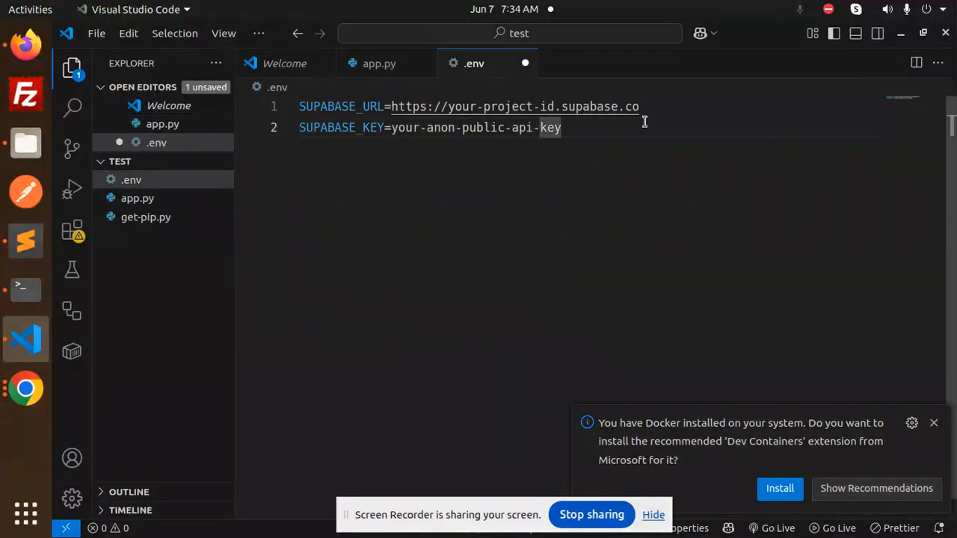
Step: Inspect the project id in the Supabase dashboard address and browse the API Keys settings
{"action": "left_click", "coordinate": [25, 45]}
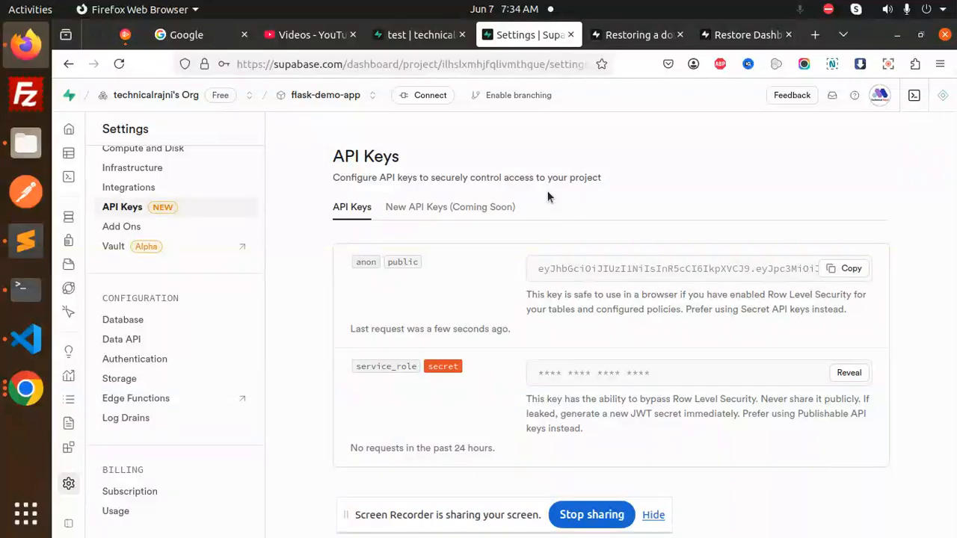
{"action": "left_click_drag", "start_coordinate": [442, 65], "coordinate": [557, 64]}
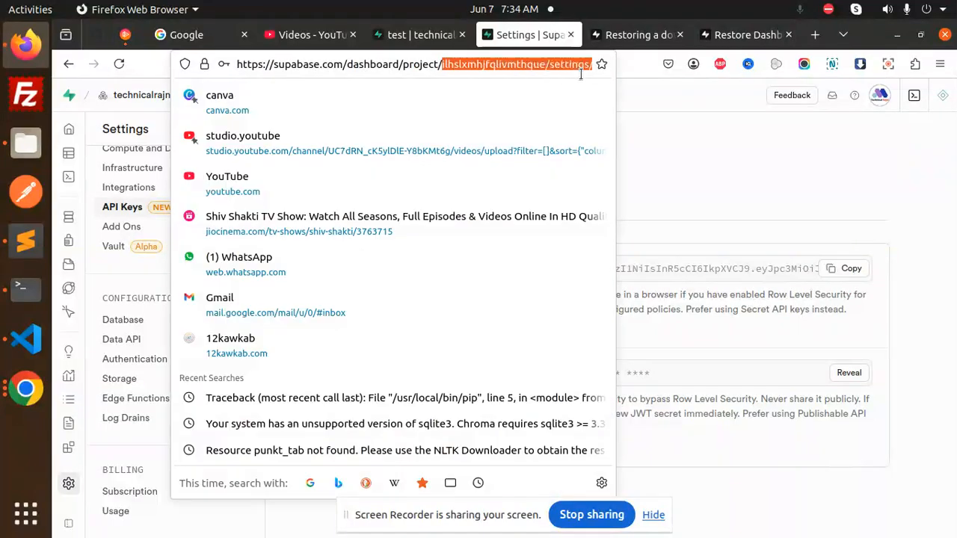
{"action": "left_click_drag", "start_coordinate": [470, 65], "coordinate": [487, 66]}
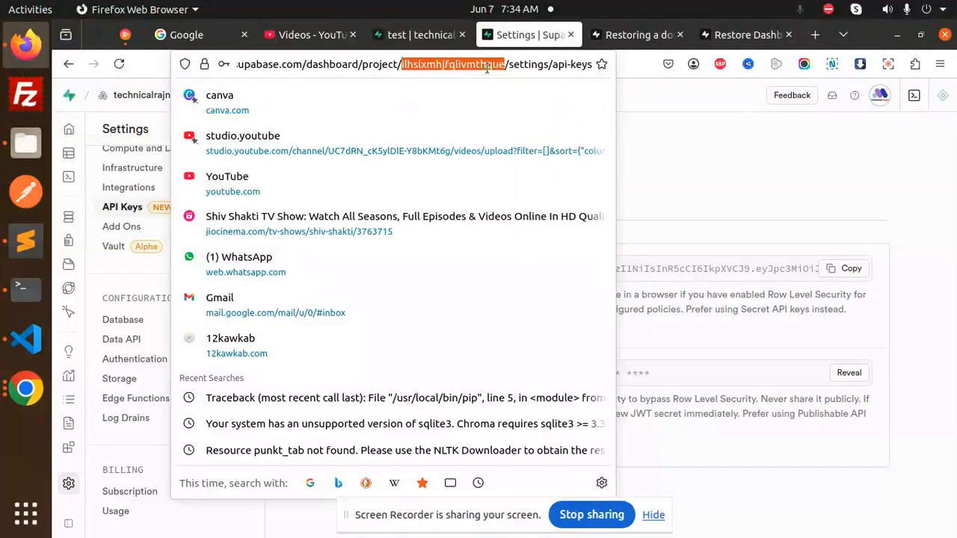
{"action": "left_click", "coordinate": [718, 162]}
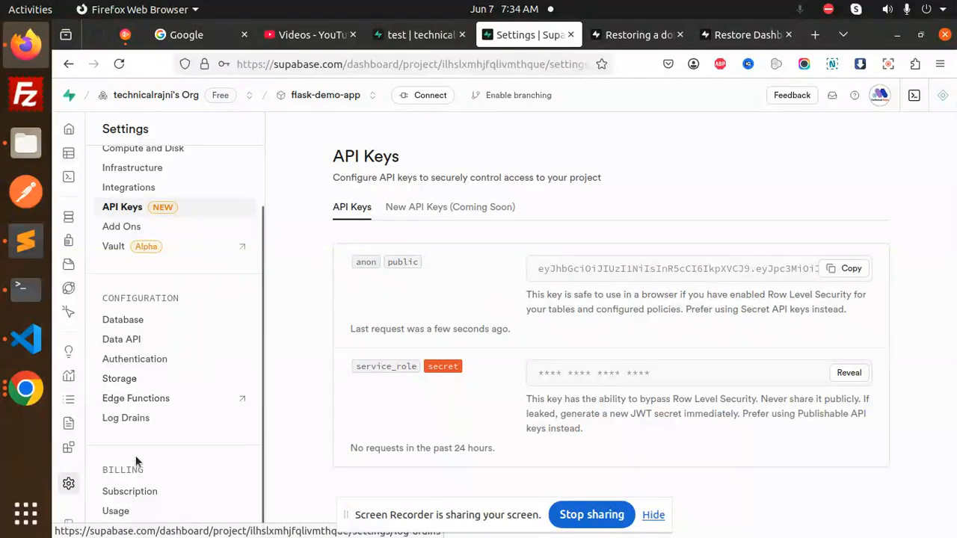
{"action": "scroll", "coordinate": [153, 258], "scroll_direction": "up", "scroll_amount": 2}
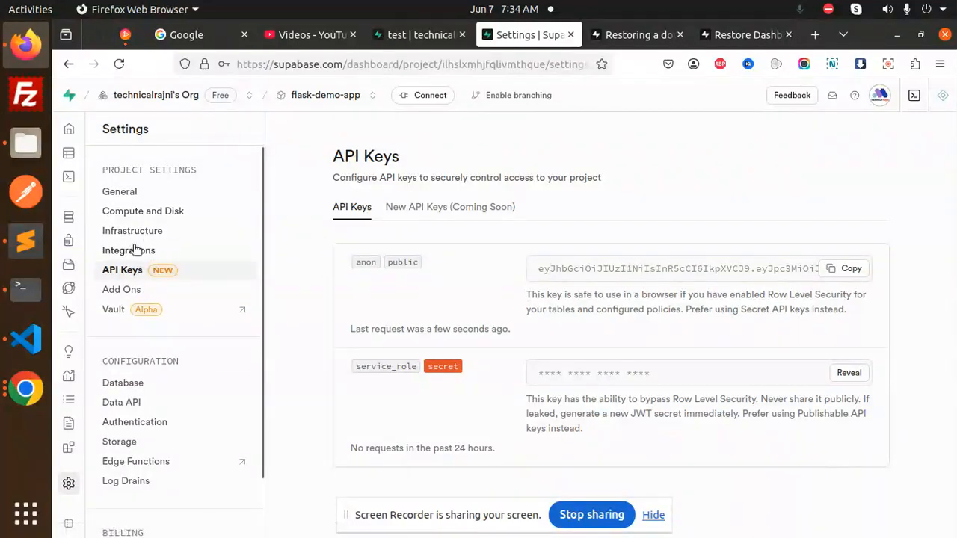
{"action": "left_click", "coordinate": [130, 251]}
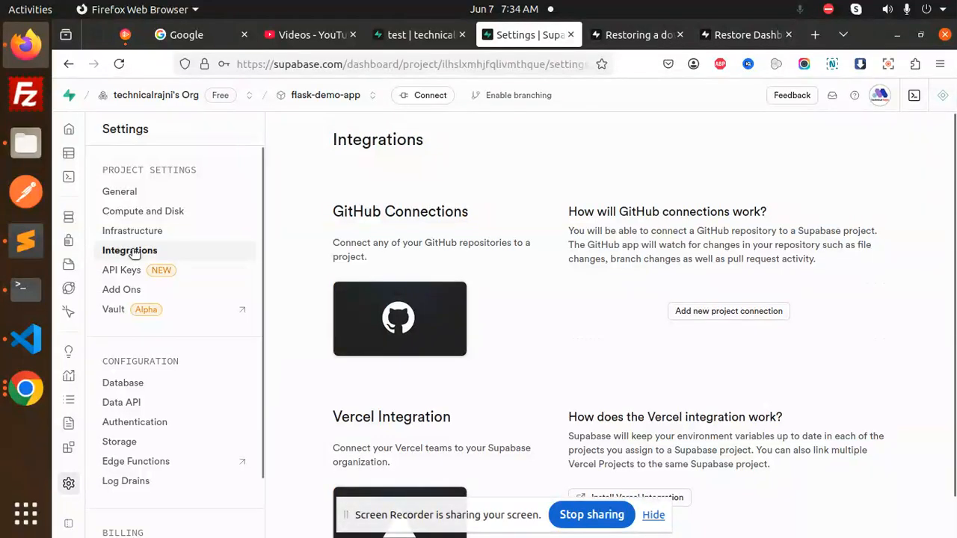
{"action": "left_click", "coordinate": [121, 270]}
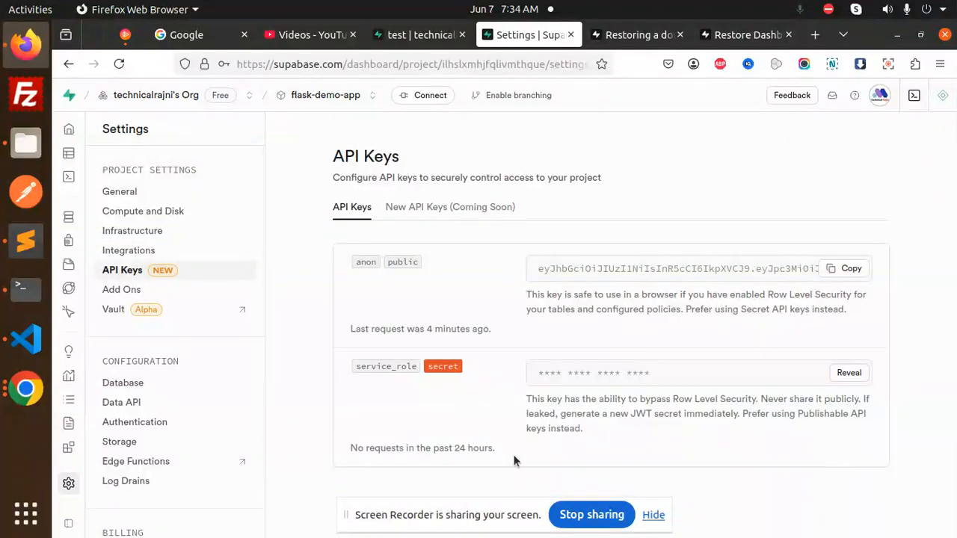
Step: From General project settings, copy the flask-demo-app project ID and return to the editor
{"action": "left_click_drag", "start_coordinate": [444, 518], "coordinate": [513, 308]}
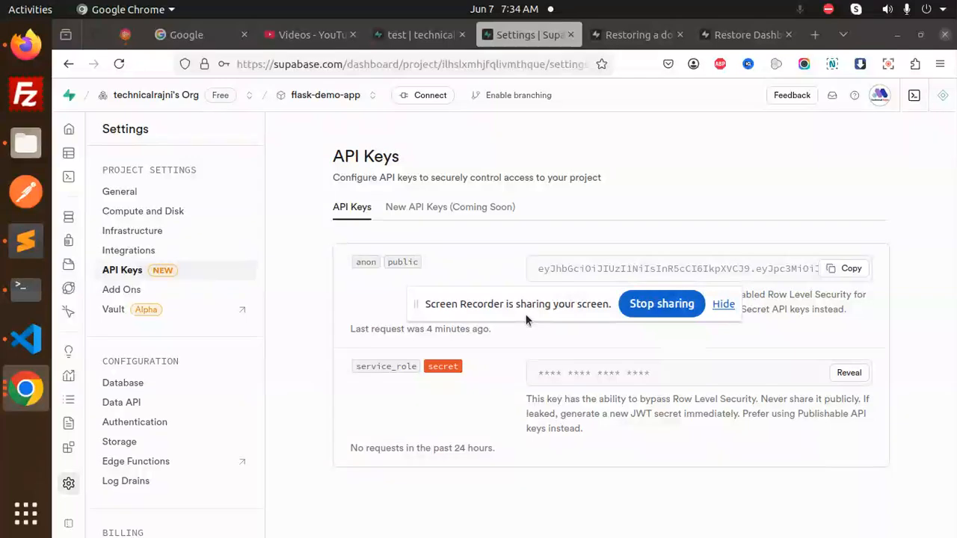
{"action": "left_click_drag", "start_coordinate": [546, 304], "coordinate": [761, 111]}
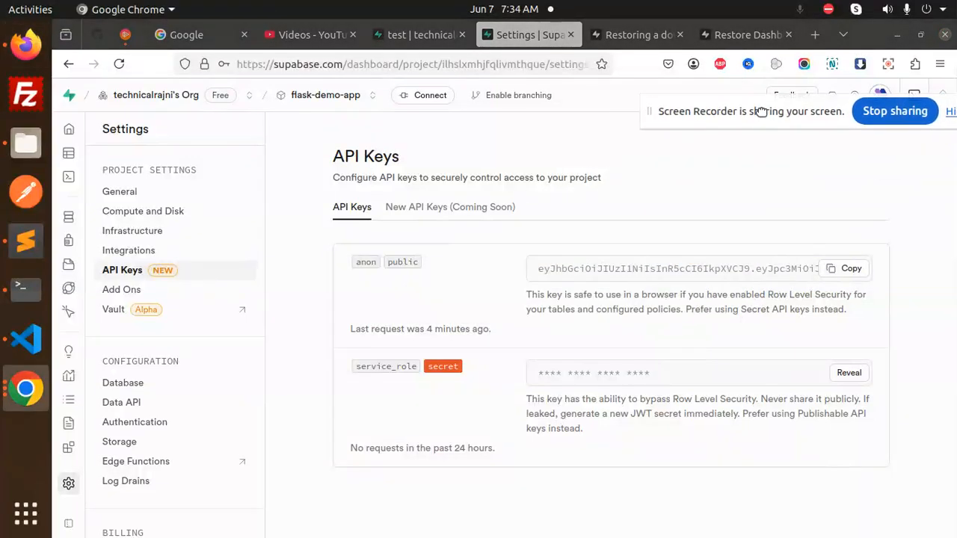
{"action": "mouse_move", "coordinate": [68, 312]}
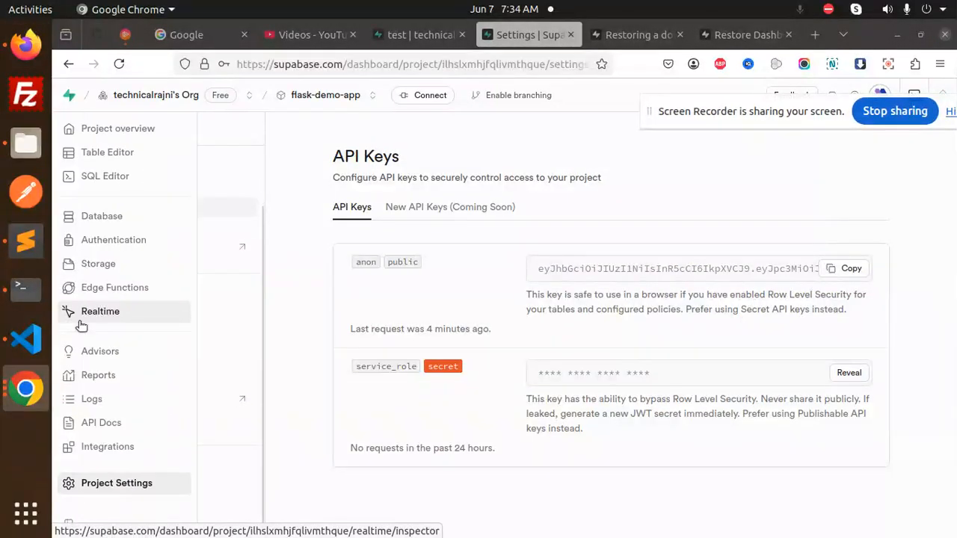
{"action": "left_click", "coordinate": [107, 446]}
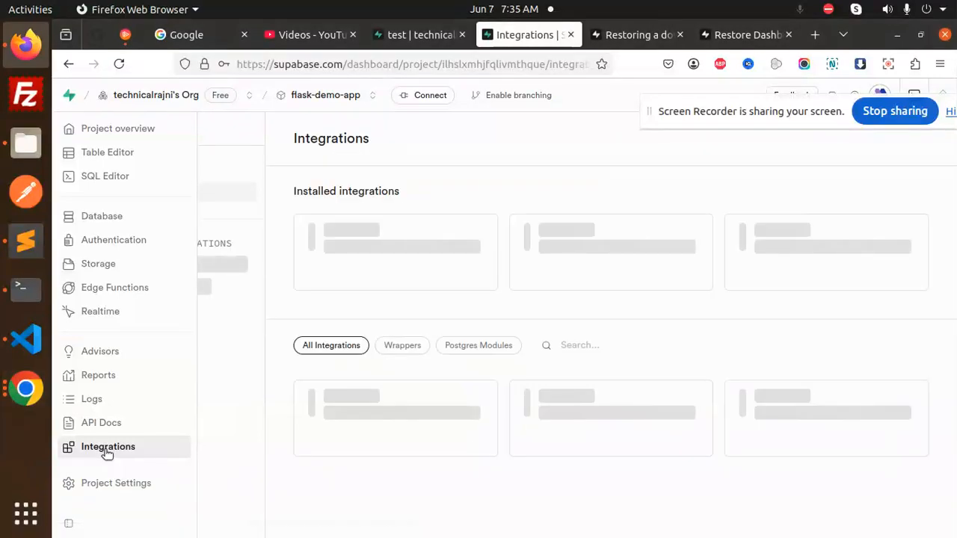
{"action": "left_click", "coordinate": [116, 483]}
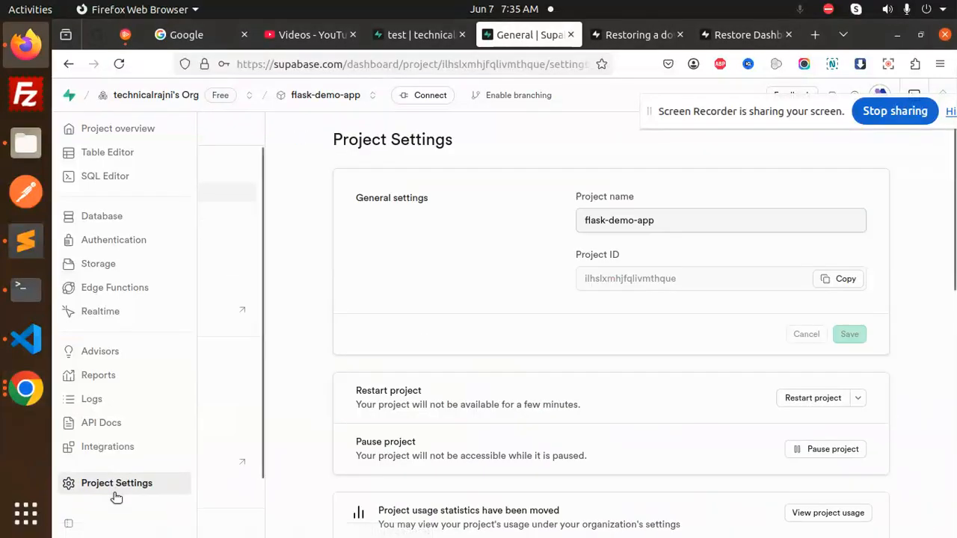
{"action": "scroll", "coordinate": [566, 385], "scroll_direction": "down", "scroll_amount": 3}
{"action": "scroll", "coordinate": [569, 383], "scroll_direction": "down", "scroll_amount": 2}
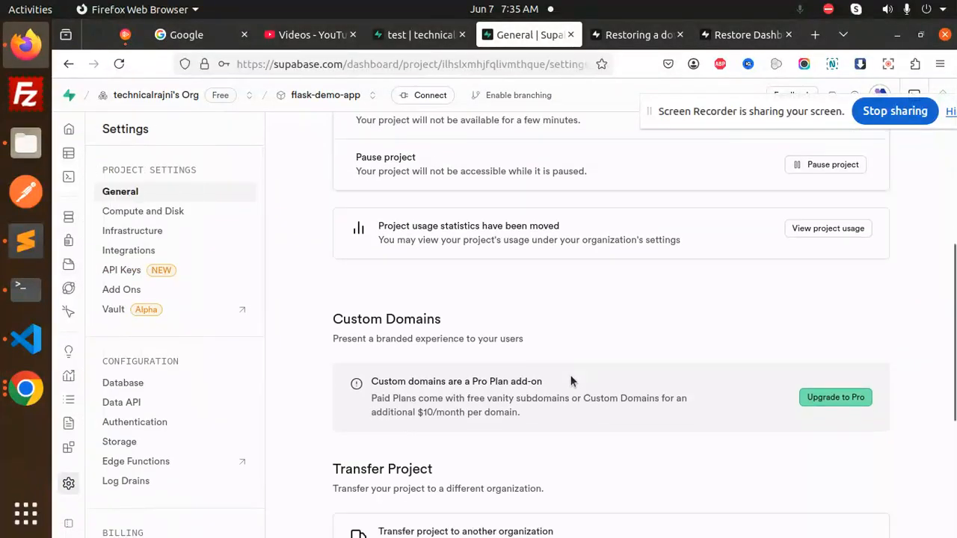
{"action": "scroll", "coordinate": [570, 375], "scroll_direction": "down", "scroll_amount": 1}
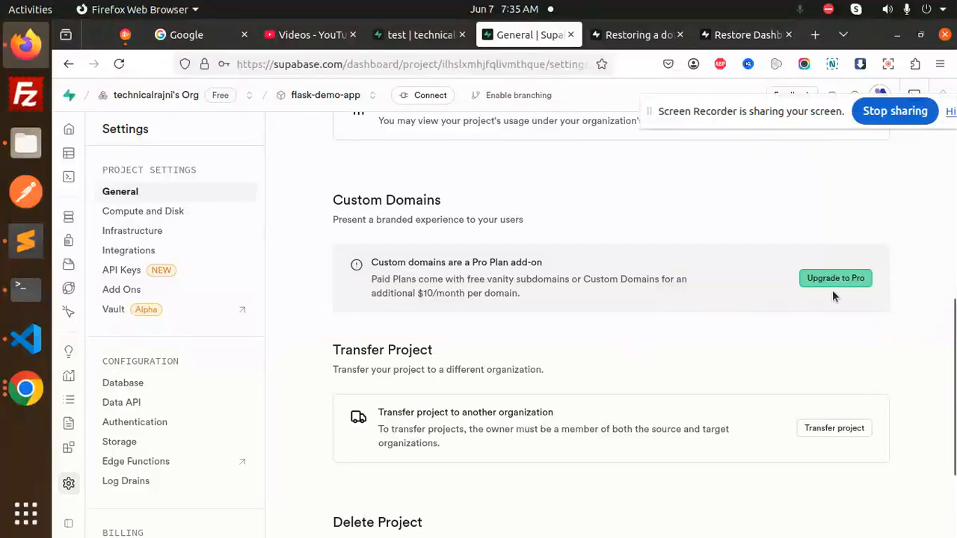
{"action": "scroll", "coordinate": [578, 336], "scroll_direction": "down", "scroll_amount": 1}
{"action": "scroll", "coordinate": [578, 336], "scroll_direction": "up", "scroll_amount": 2}
{"action": "scroll", "coordinate": [578, 336], "scroll_direction": "up", "scroll_amount": 2}
{"action": "scroll", "coordinate": [578, 336], "scroll_direction": "up", "scroll_amount": 1}
{"action": "scroll", "coordinate": [578, 335], "scroll_direction": "up", "scroll_amount": 1}
{"action": "scroll", "coordinate": [578, 335], "scroll_direction": "up", "scroll_amount": 1}
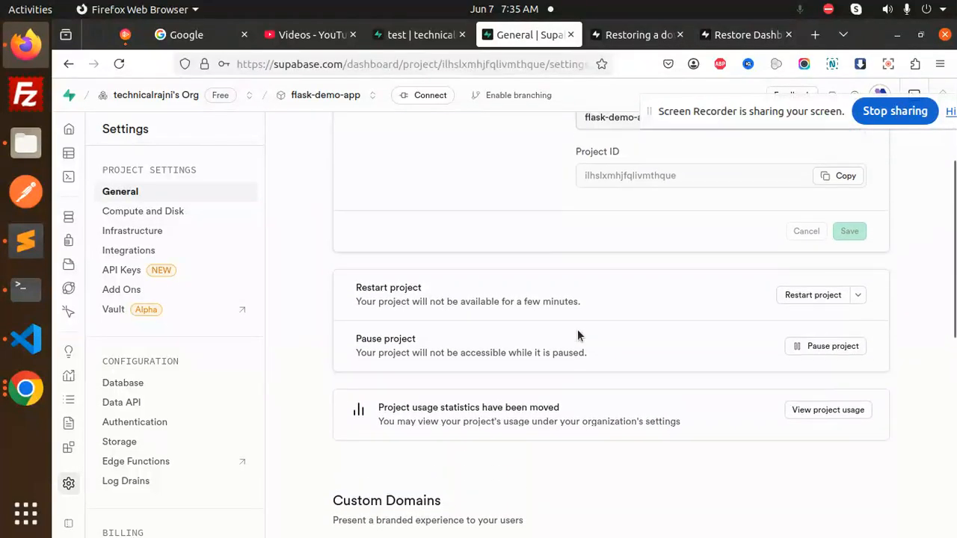
{"action": "scroll", "coordinate": [578, 336], "scroll_direction": "up", "scroll_amount": 1}
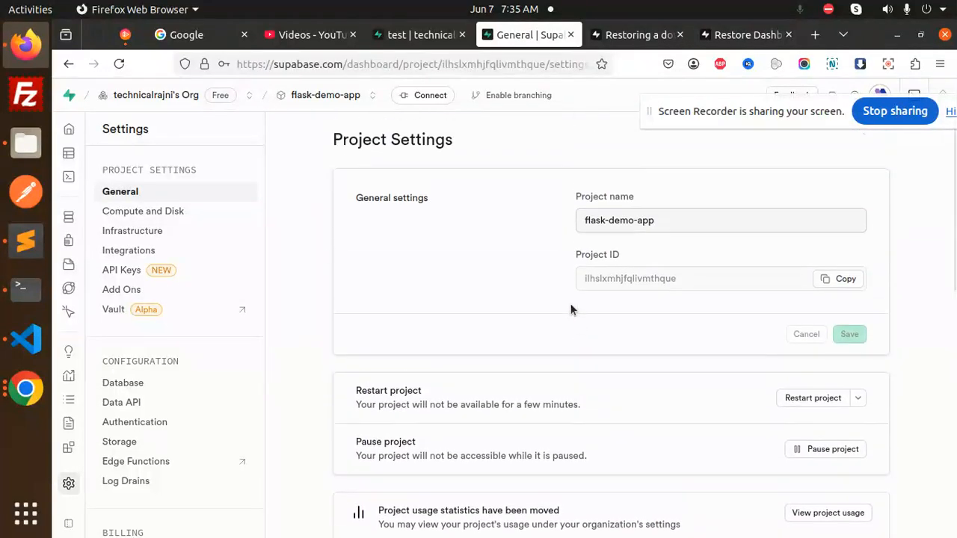
{"action": "double_click", "coordinate": [493, 63]}
{"action": "key", "text": "ctrl+c"}
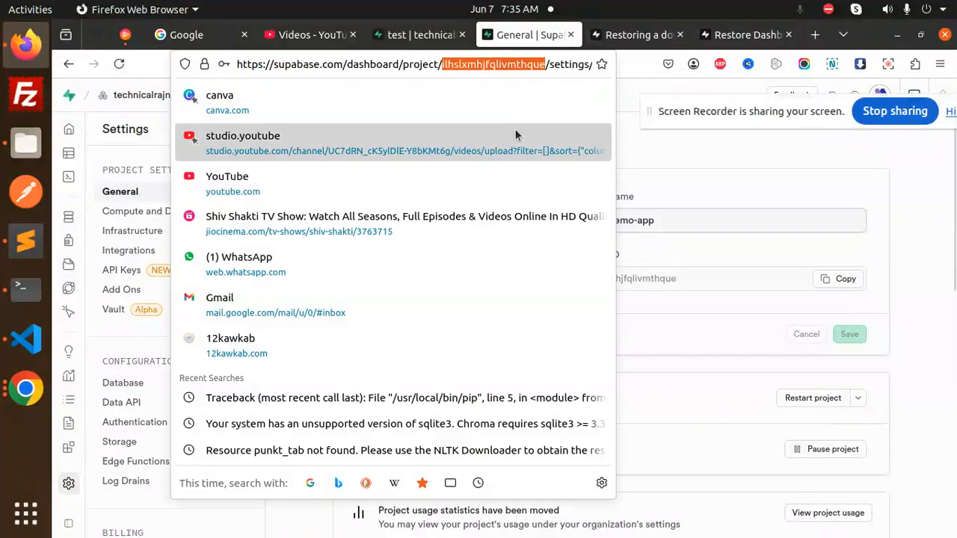
{"action": "key", "text": "Escape"}
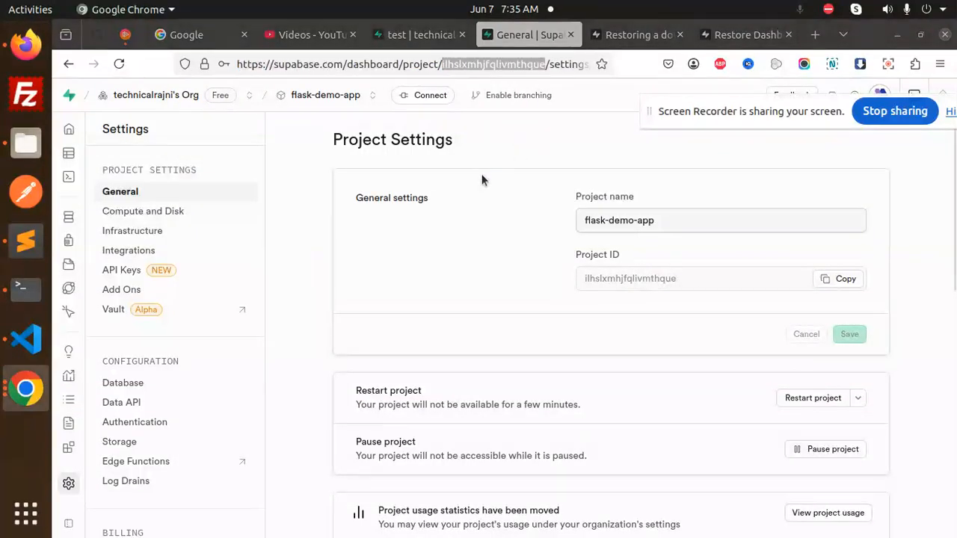
{"action": "key", "text": "alt+Tab"}
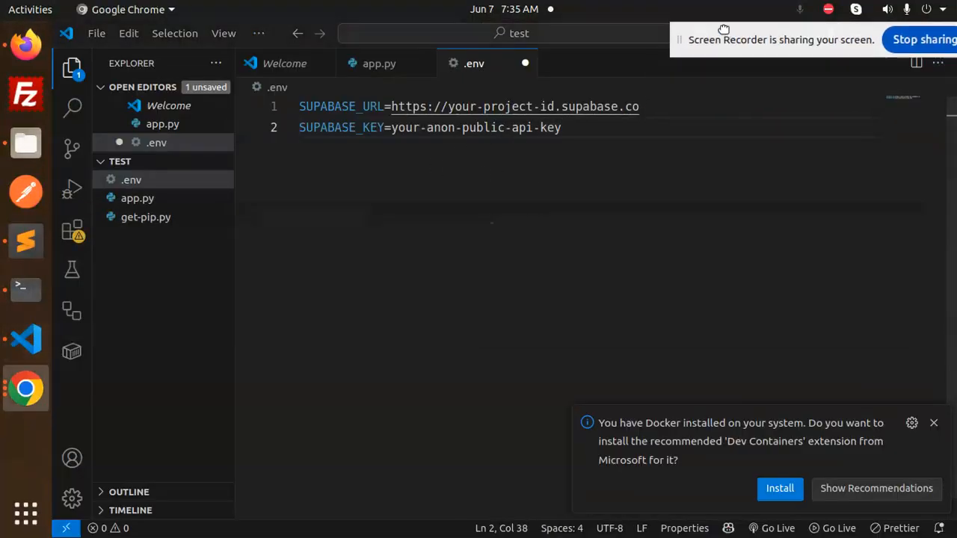
Step: Replace the your-project-id placeholder in SUPABASE_URL with the real project ID and save
{"action": "left_click", "coordinate": [447, 106]}
{"action": "left_click_drag", "start_coordinate": [447, 106], "coordinate": [553, 106]}
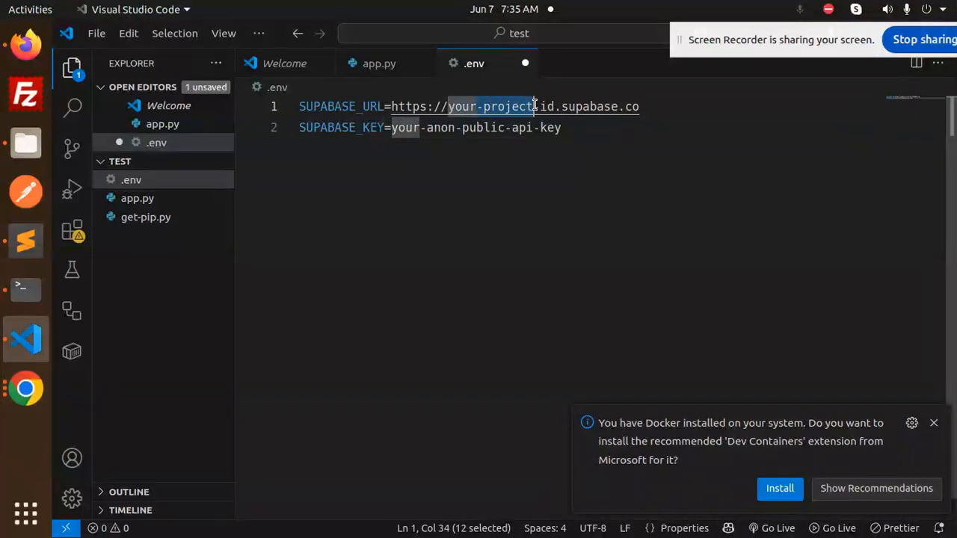
{"action": "key", "text": "ctrl+v"}
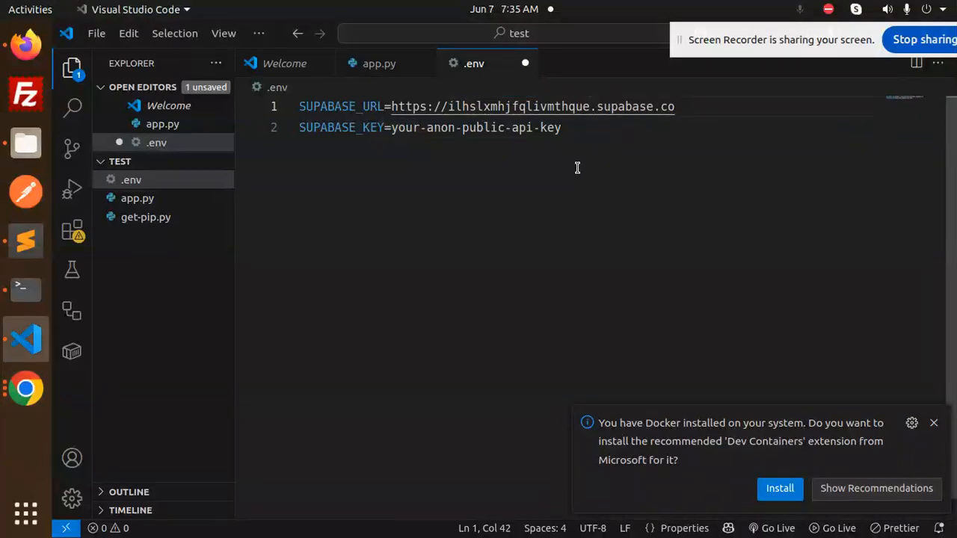
{"action": "key", "text": "ctrl+s"}
Step: Copy the anon public key from Supabase API Keys into SUPABASE_KEY and save .env
{"action": "left_click", "coordinate": [26, 45]}
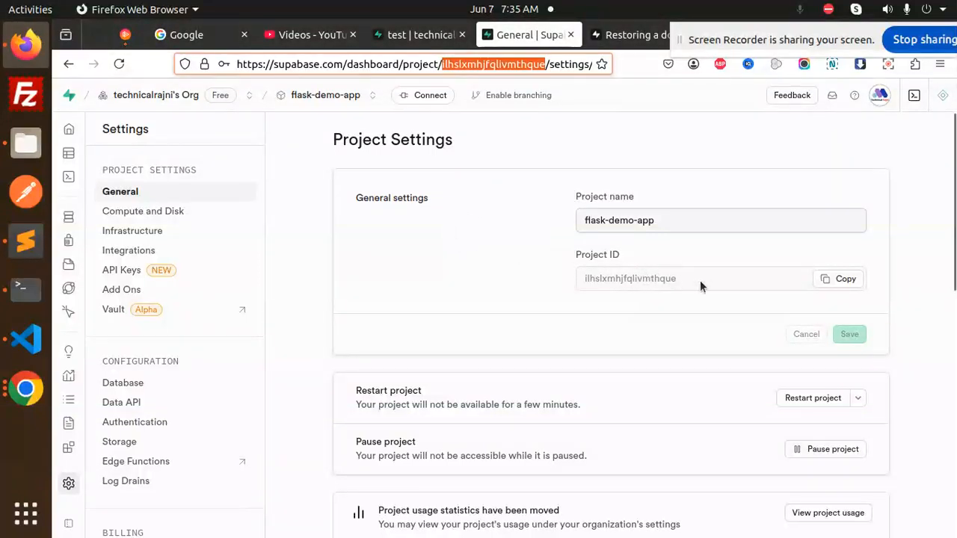
{"action": "key", "text": "alt+Tab"}
{"action": "key", "text": "alt+Tab"}
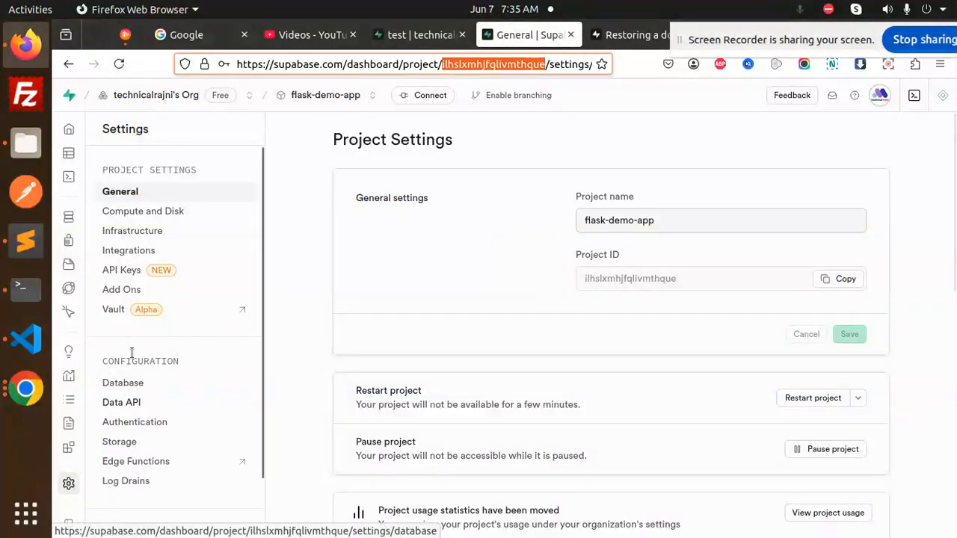
{"action": "left_click", "coordinate": [122, 270]}
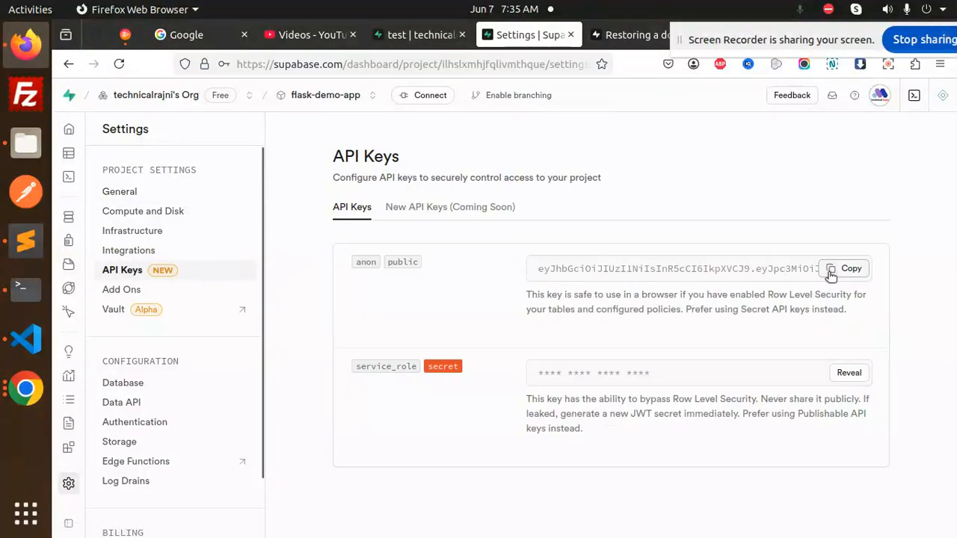
{"action": "left_click", "coordinate": [845, 269]}
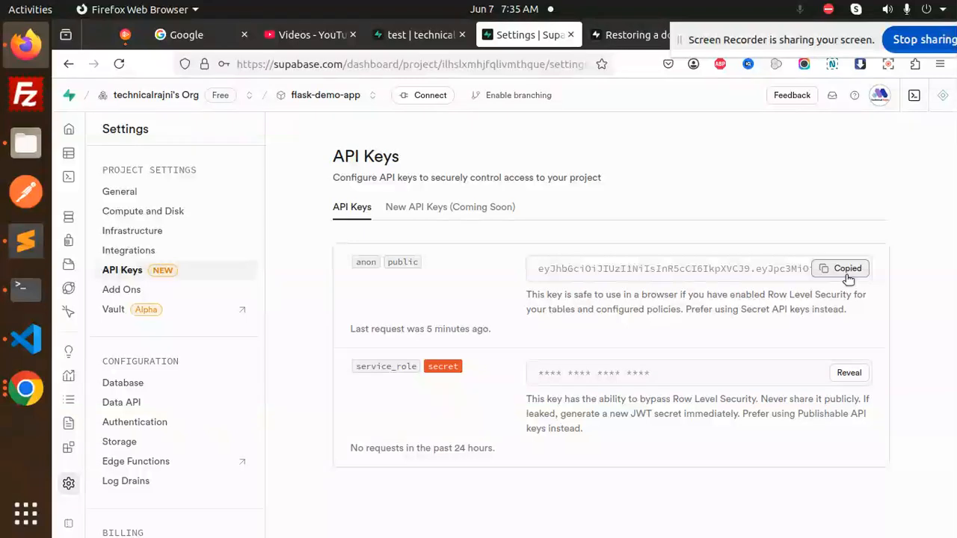
{"action": "key", "text": "alt+Tab"}
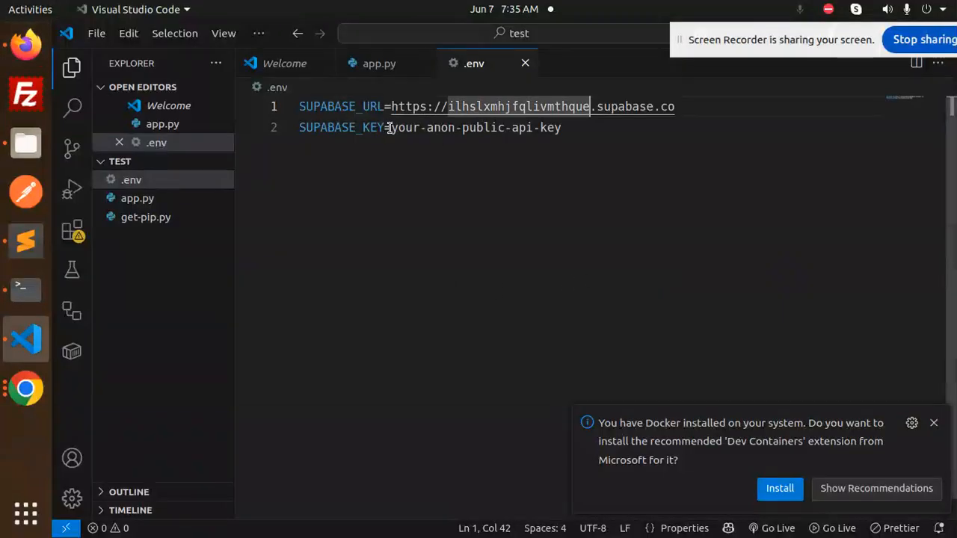
{"action": "left_click_drag", "start_coordinate": [388, 127], "coordinate": [562, 127]}
{"action": "key", "text": "ctrl+v"}
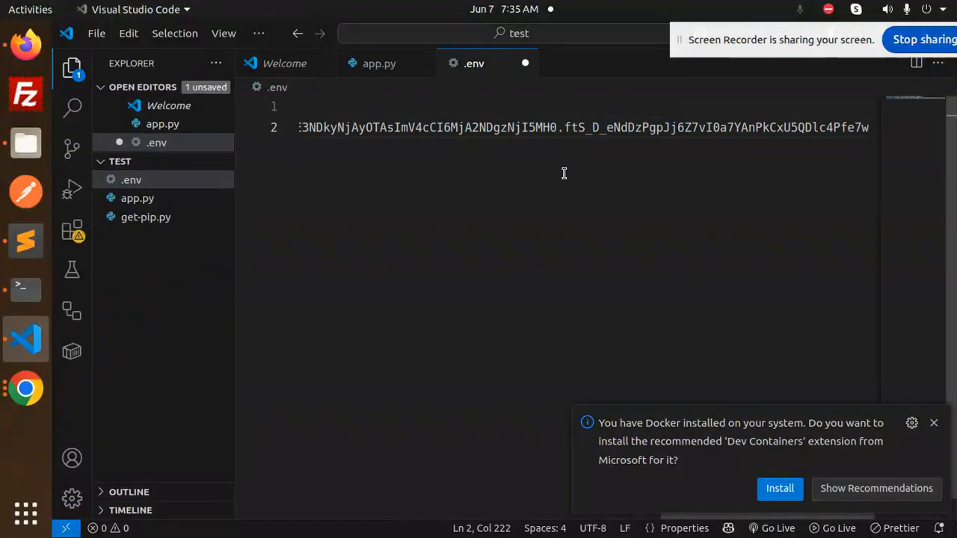
{"action": "key", "text": "ctrl+s"}
Step: Copy the full Flask app code from the setup notes
{"action": "key", "text": "alt+Tab"}
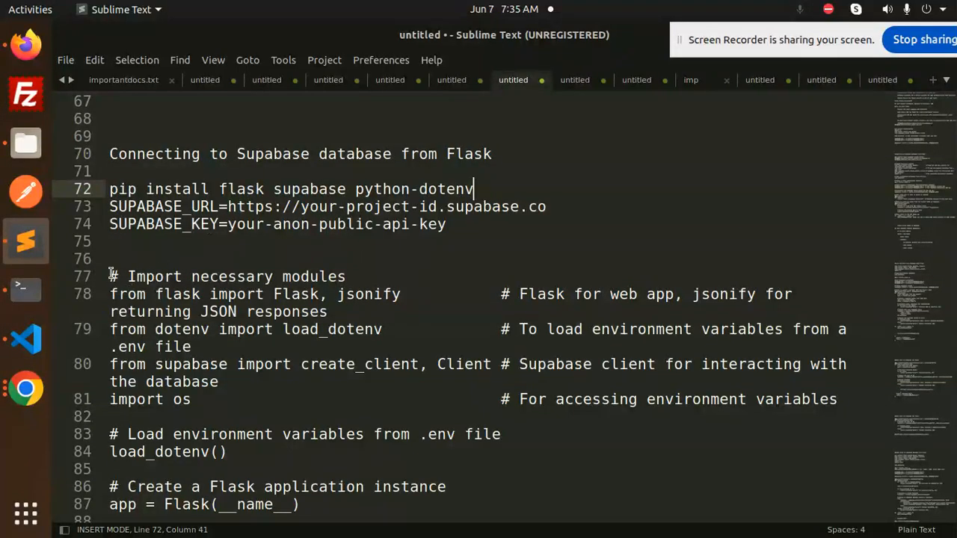
{"action": "left_click_drag", "start_coordinate": [112, 276], "coordinate": [116, 364]}
{"action": "scroll", "coordinate": [340, 322], "scroll_direction": "down", "scroll_amount": 8}
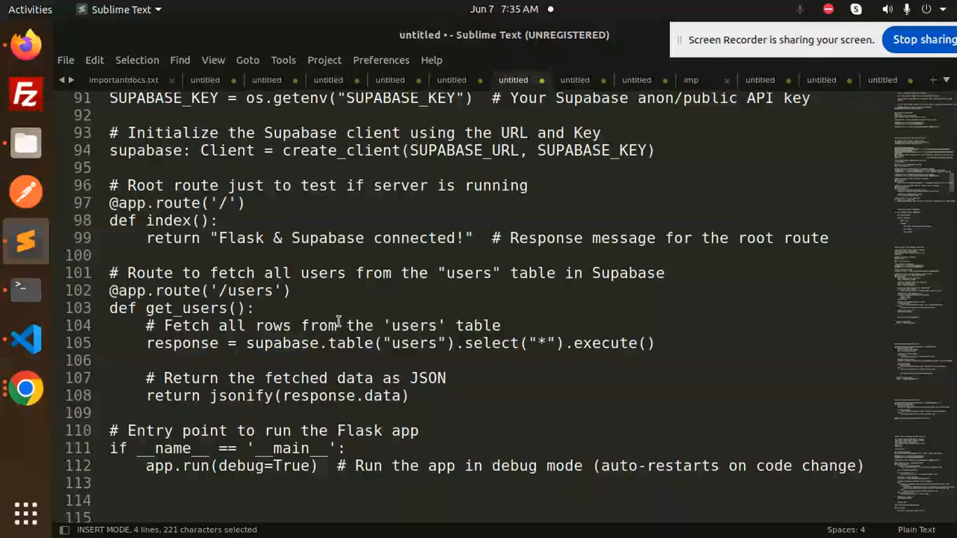
{"action": "scroll", "coordinate": [340, 322], "scroll_direction": "down", "scroll_amount": 2}
{"action": "left_click", "coordinate": [867, 364], "text": "shift"}
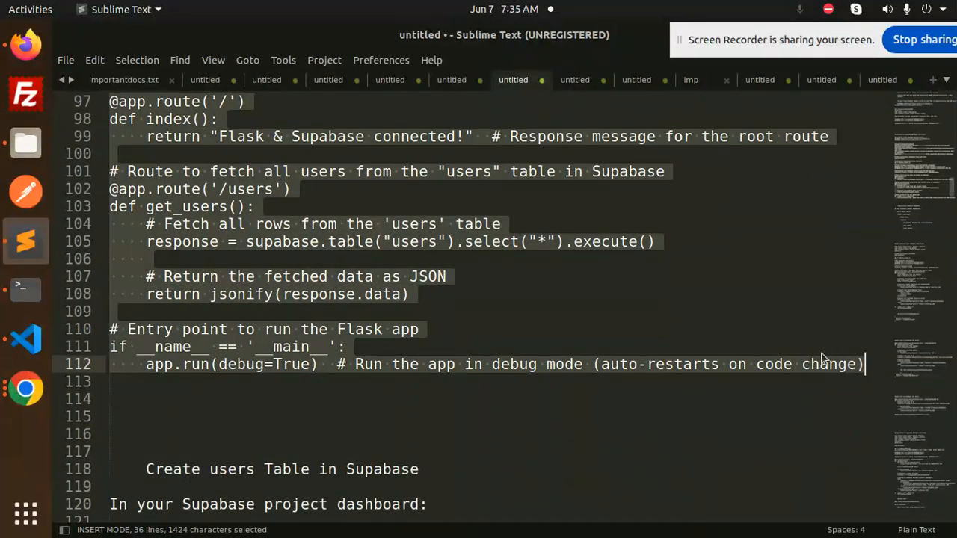
{"action": "key", "text": "ctrl+c"}
Step: Overwrite app.py with the copied Flask code and dismiss the Docker extension notification
{"action": "left_click", "coordinate": [26, 340]}
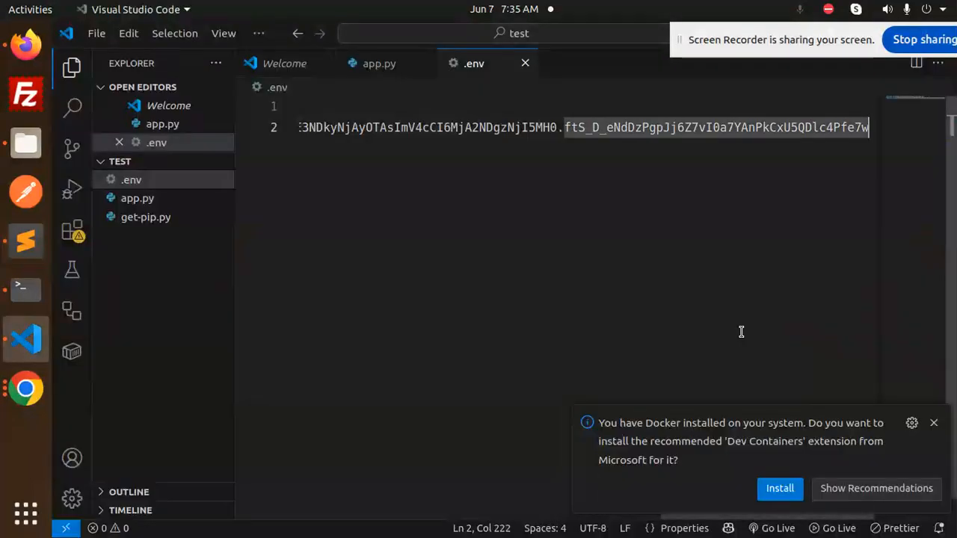
{"action": "left_click", "coordinate": [379, 63]}
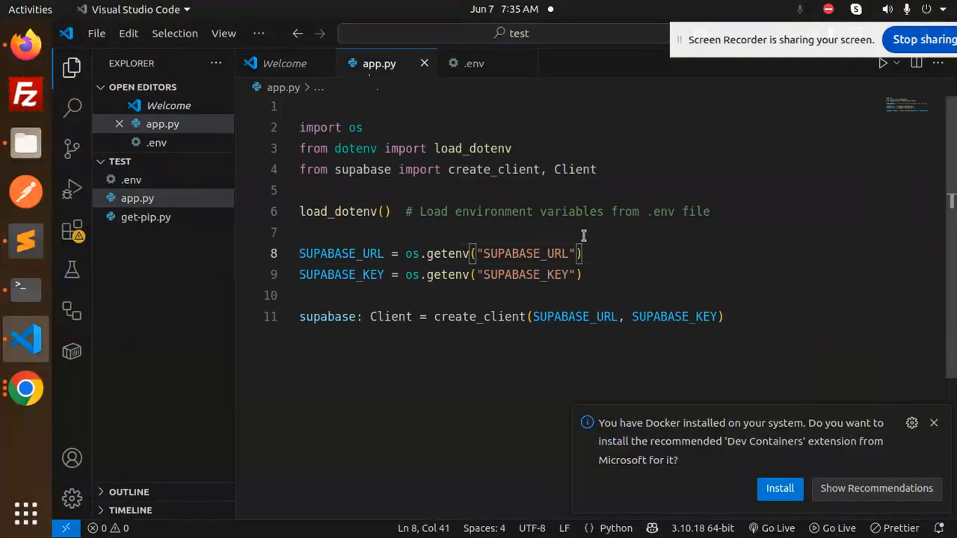
{"action": "left_click_drag", "start_coordinate": [746, 320], "coordinate": [258, 122]}
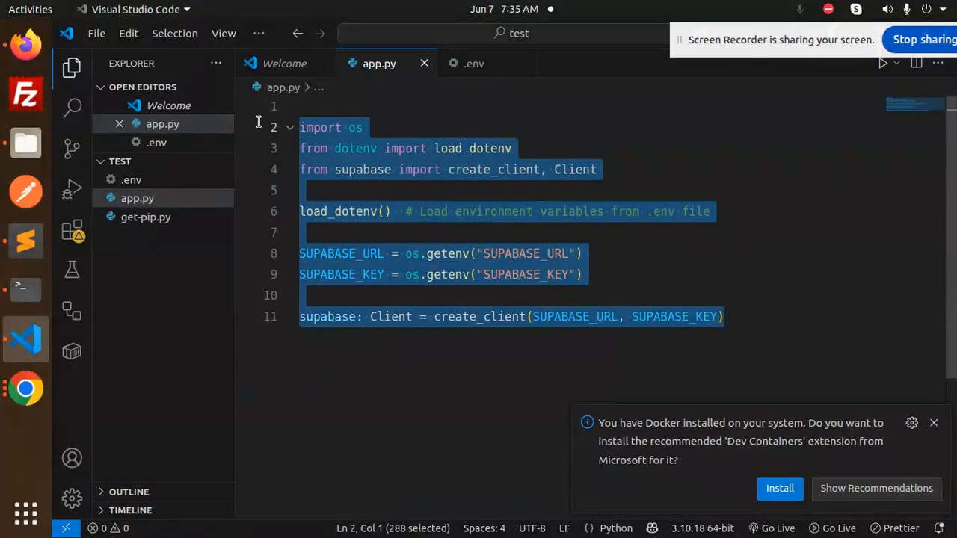
{"action": "key", "text": "ctrl+v"}
{"action": "left_click", "coordinate": [422, 193]}
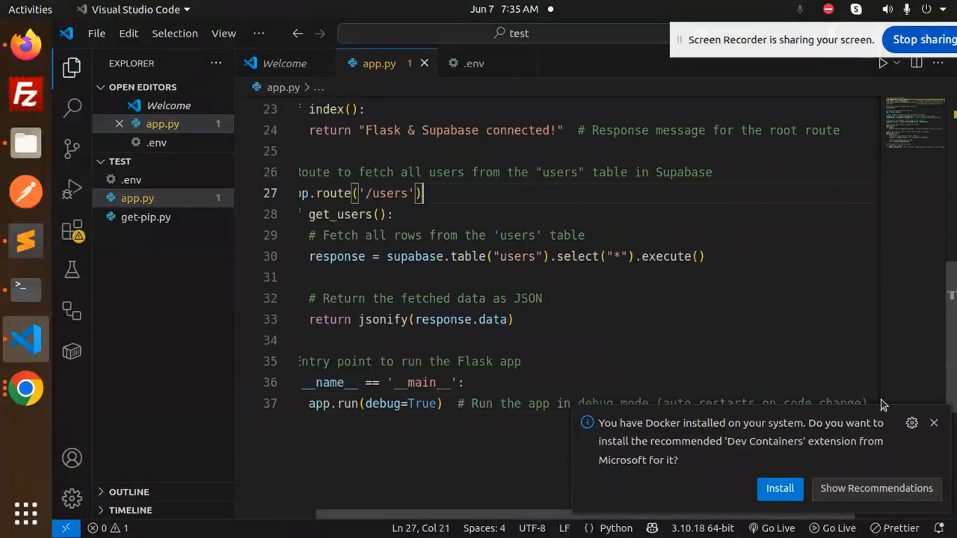
{"action": "left_click", "coordinate": [934, 422]}
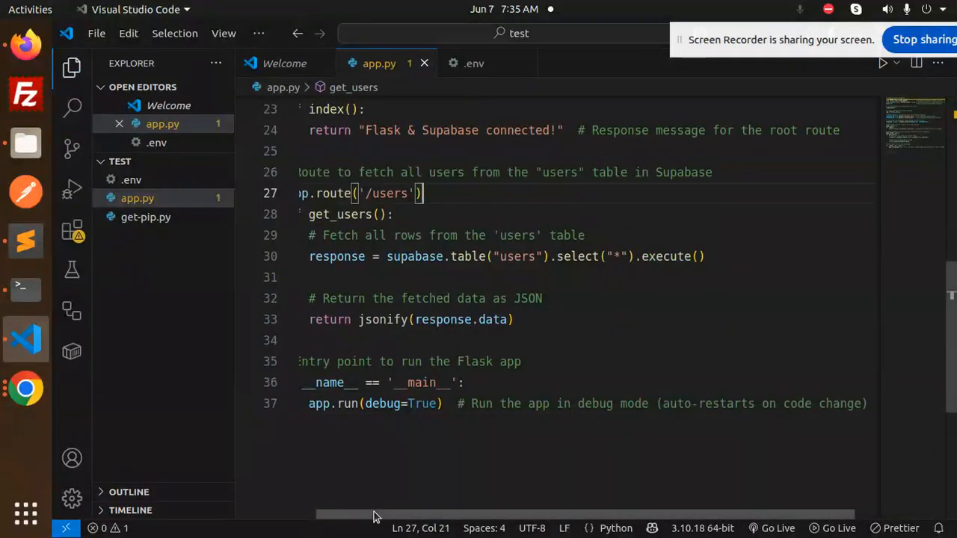
{"action": "scroll", "coordinate": [375, 516], "scroll_direction": "left", "scroll_amount": 3}
{"action": "scroll", "coordinate": [410, 299], "scroll_direction": "up", "scroll_amount": 6}
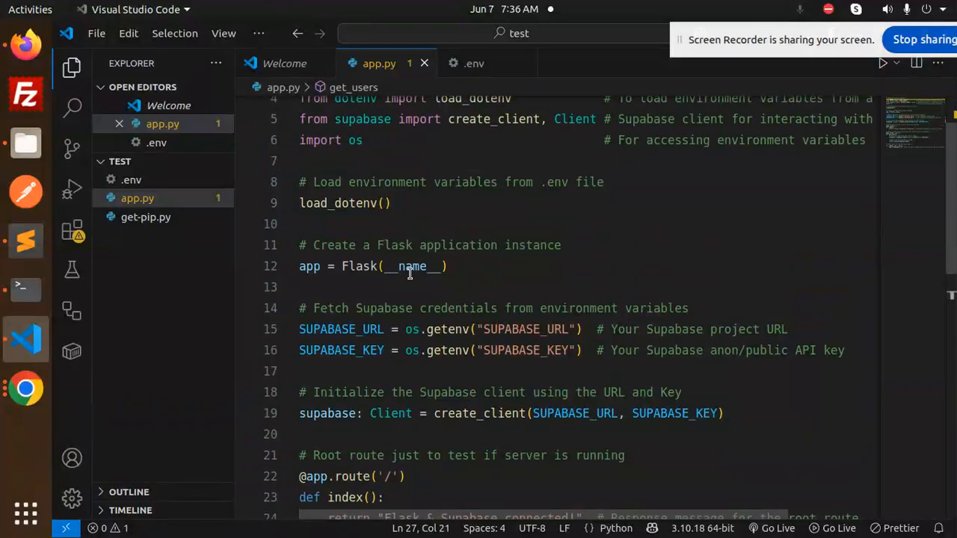
{"action": "scroll", "coordinate": [409, 273], "scroll_direction": "up", "scroll_amount": 3}
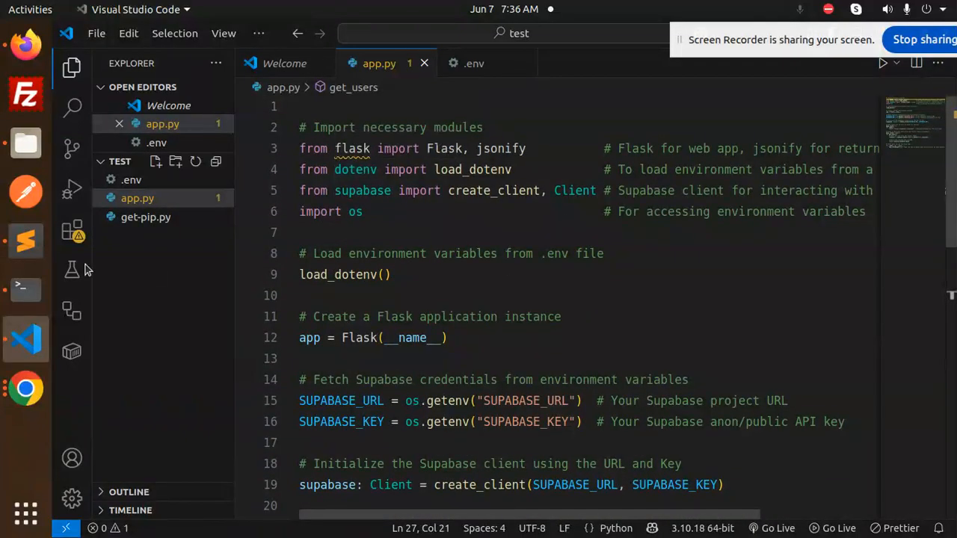
Step: Copy the 'pip install flask' command from the Sublime Text notes
{"action": "left_click", "coordinate": [27, 241]}
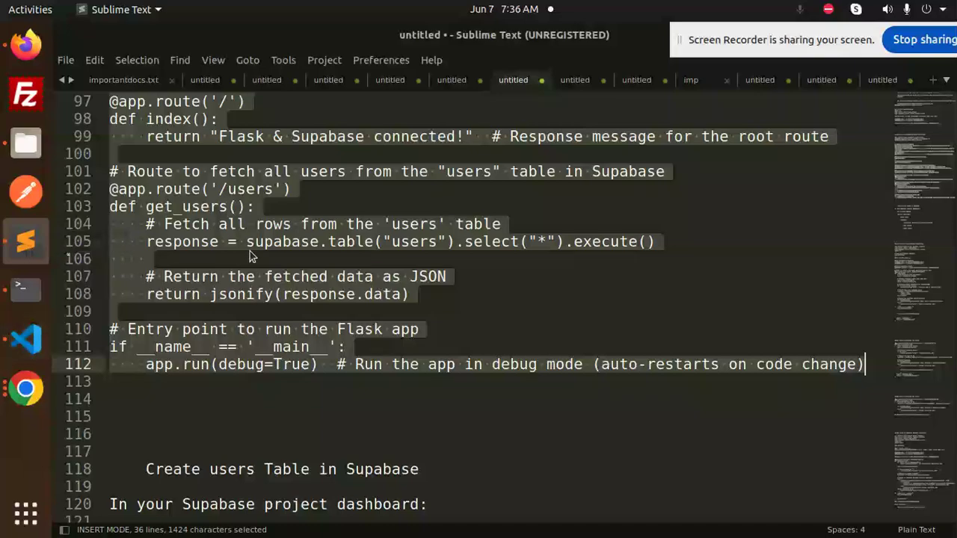
{"action": "left_click", "coordinate": [324, 209]}
{"action": "scroll", "coordinate": [325, 210], "scroll_direction": "up", "scroll_amount": 5}
{"action": "scroll", "coordinate": [299, 225], "scroll_direction": "up", "scroll_amount": 3}
{"action": "scroll", "coordinate": [269, 248], "scroll_direction": "up", "scroll_amount": 2}
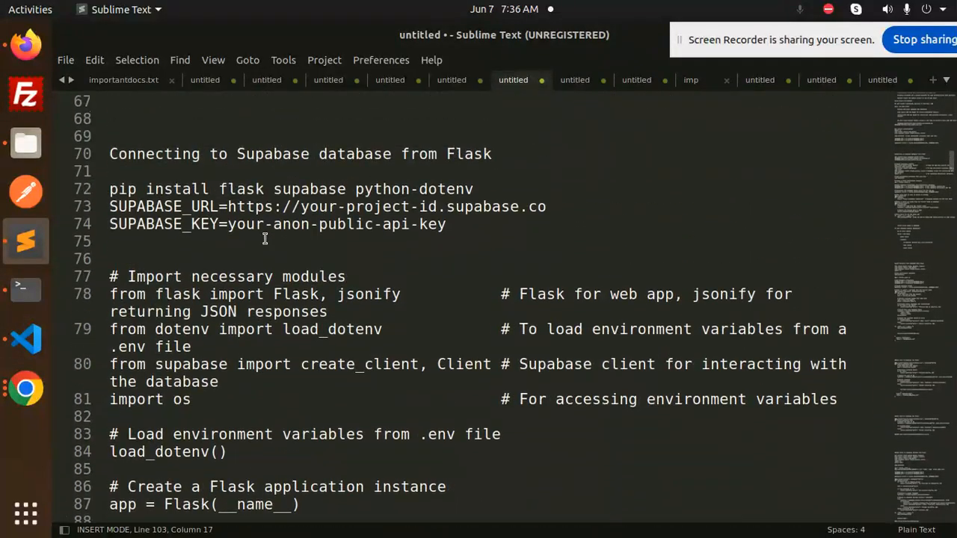
{"action": "left_click_drag", "start_coordinate": [264, 189], "coordinate": [110, 190]}
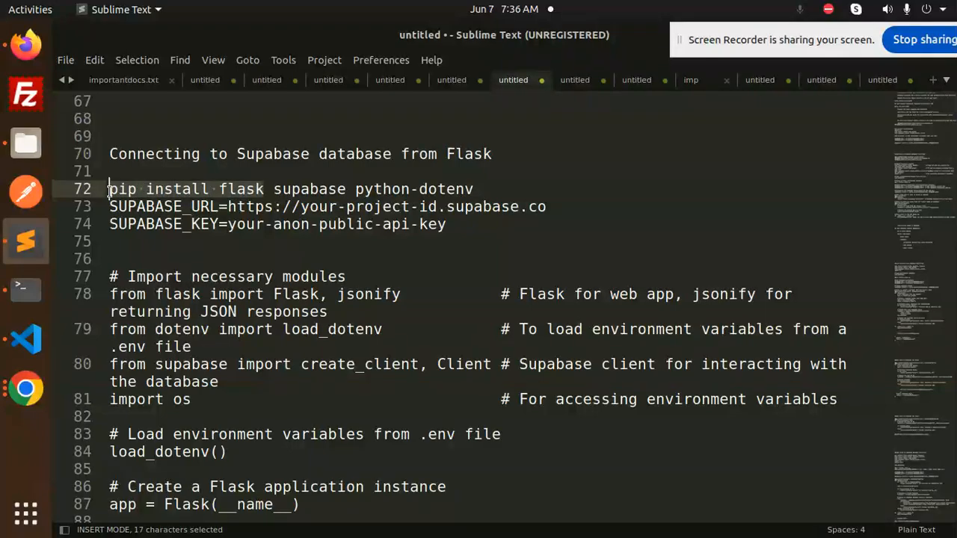
{"action": "key", "text": "ctrl+c"}
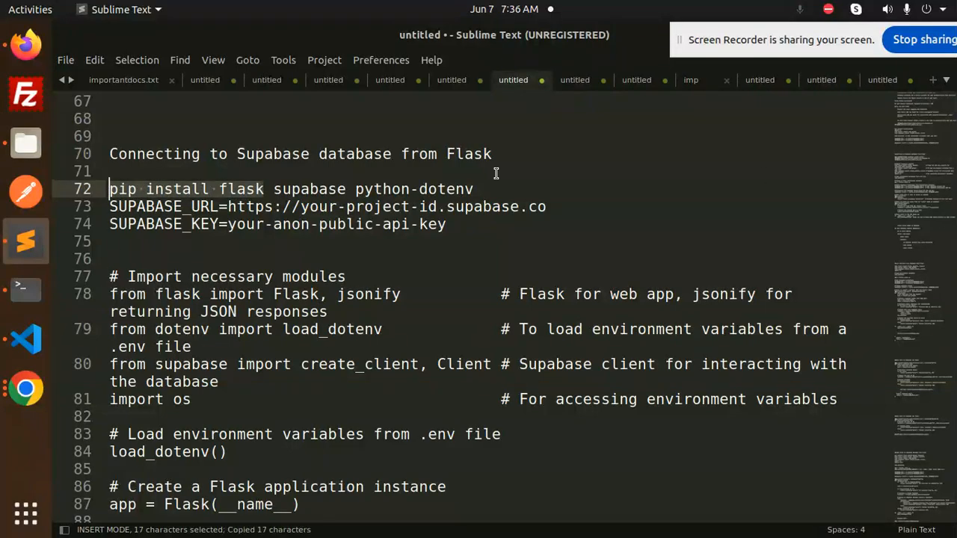
Step: Run 'pip install flask' in the terminal, then return to app.py in the editor
{"action": "left_click", "coordinate": [25, 290]}
{"action": "right_click", "coordinate": [601, 199]}
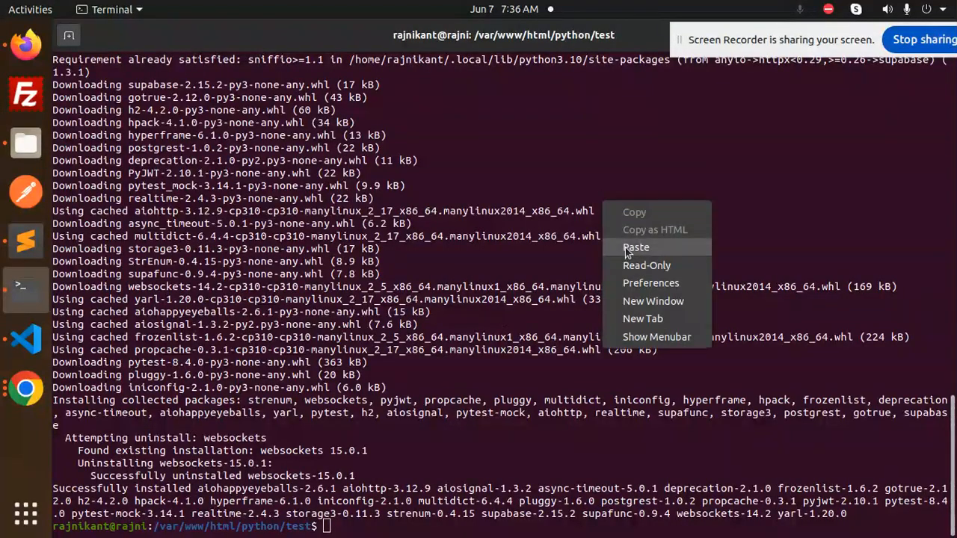
{"action": "left_click", "coordinate": [635, 248]}
{"action": "key", "text": "Return"}
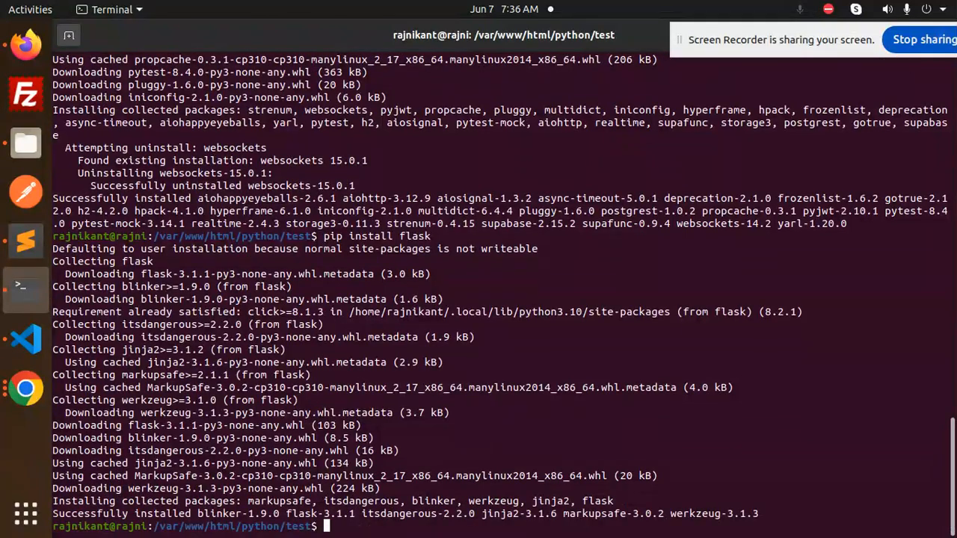
{"action": "left_click", "coordinate": [25, 45]}
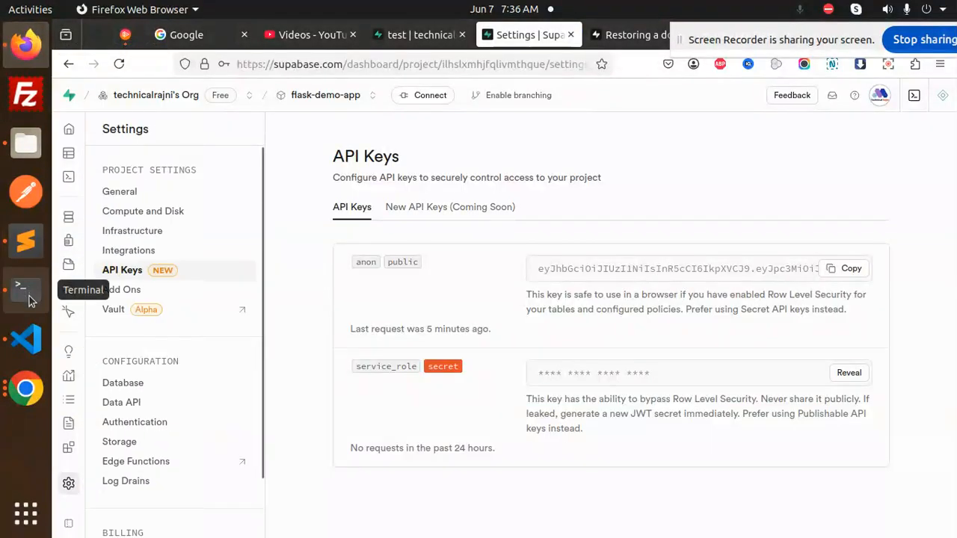
{"action": "left_click", "coordinate": [26, 340]}
Step: Walk through the Flask, dotenv and Supabase import lines and their comments
{"action": "double_click", "coordinate": [406, 130]}
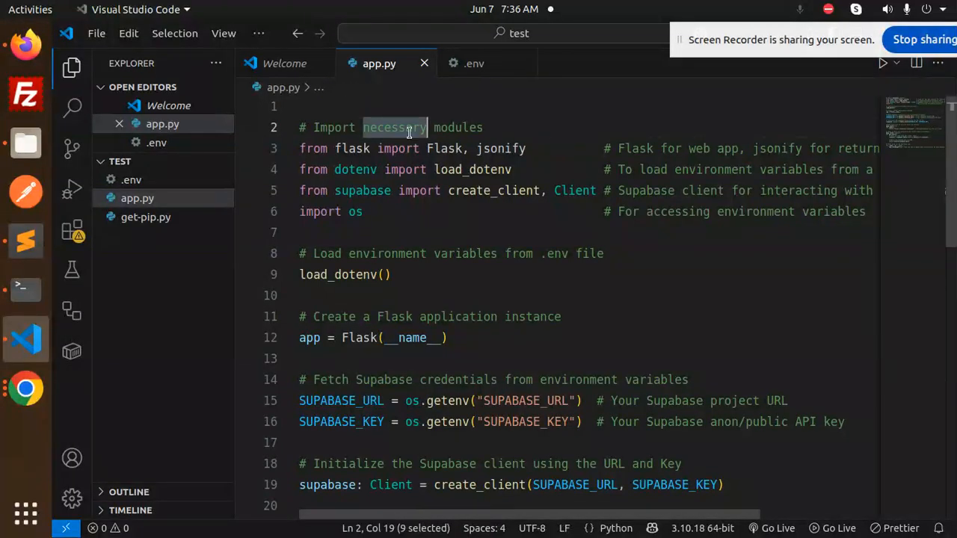
{"action": "double_click", "coordinate": [643, 149]}
{"action": "double_click", "coordinate": [727, 148]}
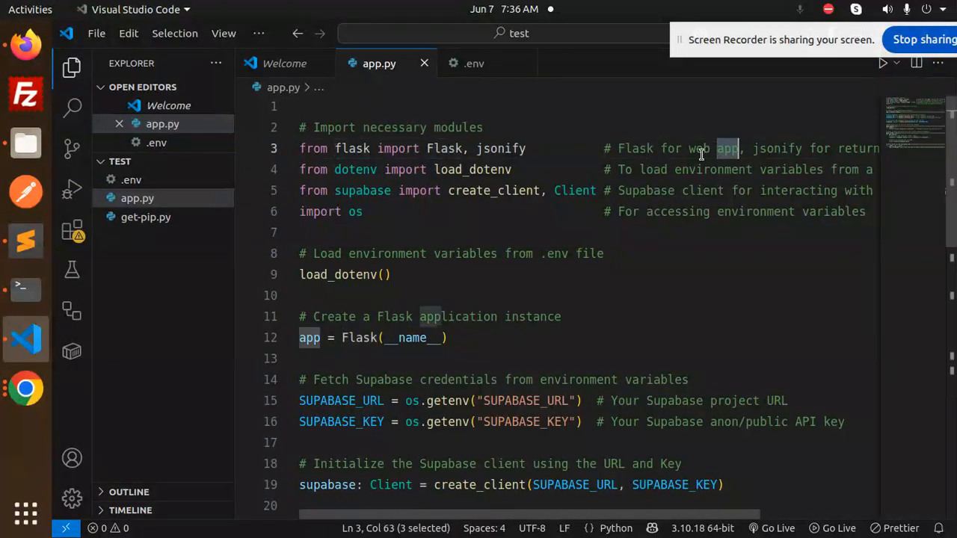
{"action": "left_click", "coordinate": [622, 169]}
{"action": "left_click", "coordinate": [738, 169]}
{"action": "left_click", "coordinate": [515, 170]}
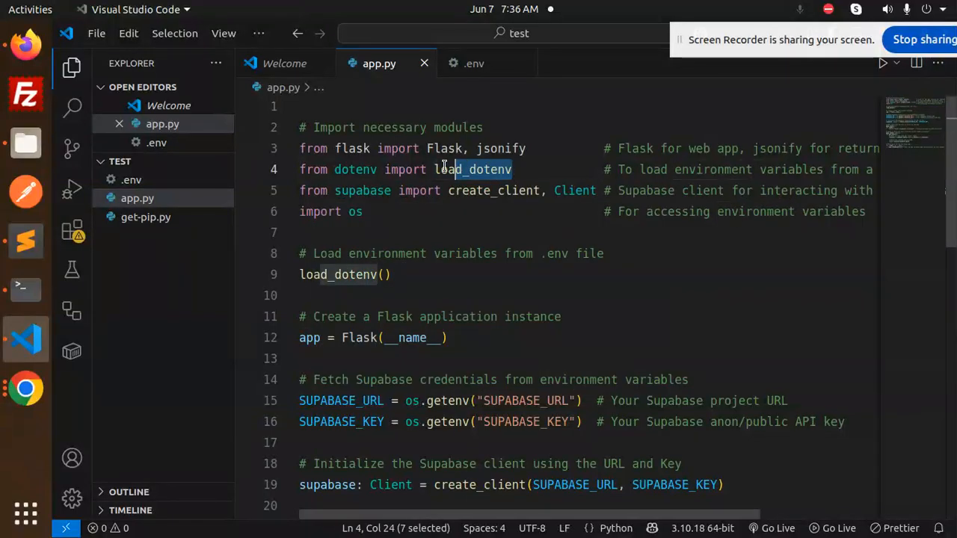
{"action": "double_click", "coordinate": [456, 170]}
{"action": "double_click", "coordinate": [359, 169]}
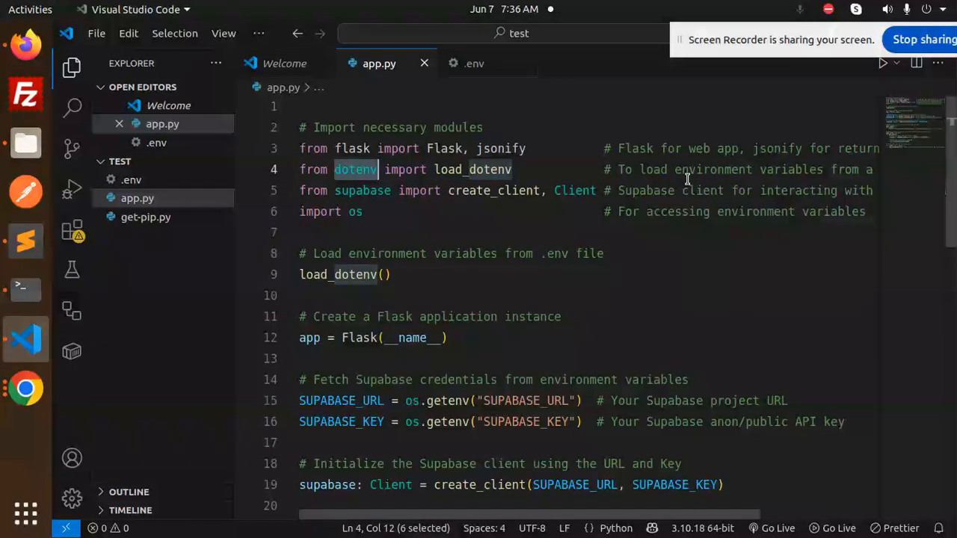
{"action": "left_click", "coordinate": [628, 190]}
{"action": "double_click", "coordinate": [819, 190]}
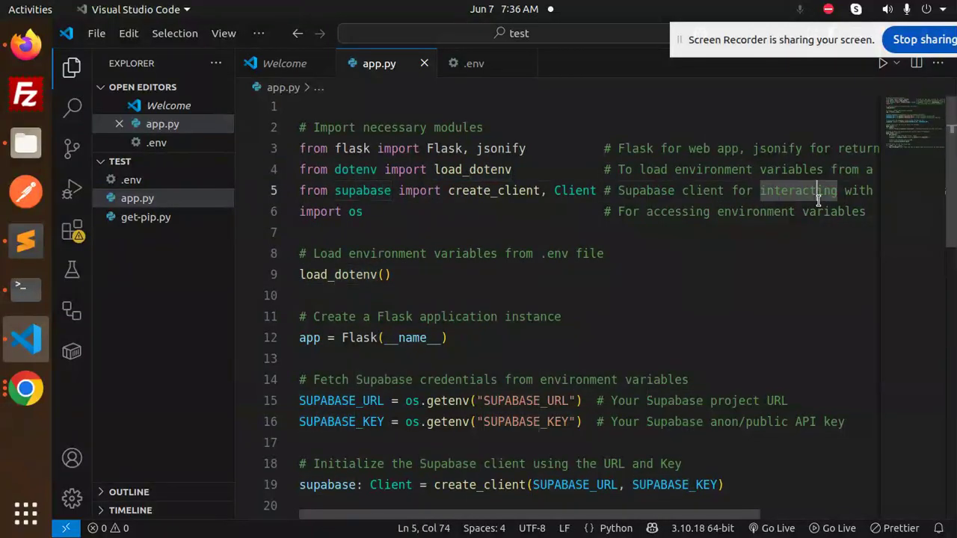
Step: Turn on word wrap and review the supabase database and os environment-variable imports
{"action": "left_click", "coordinate": [224, 33]}
{"action": "left_click", "coordinate": [314, 431]}
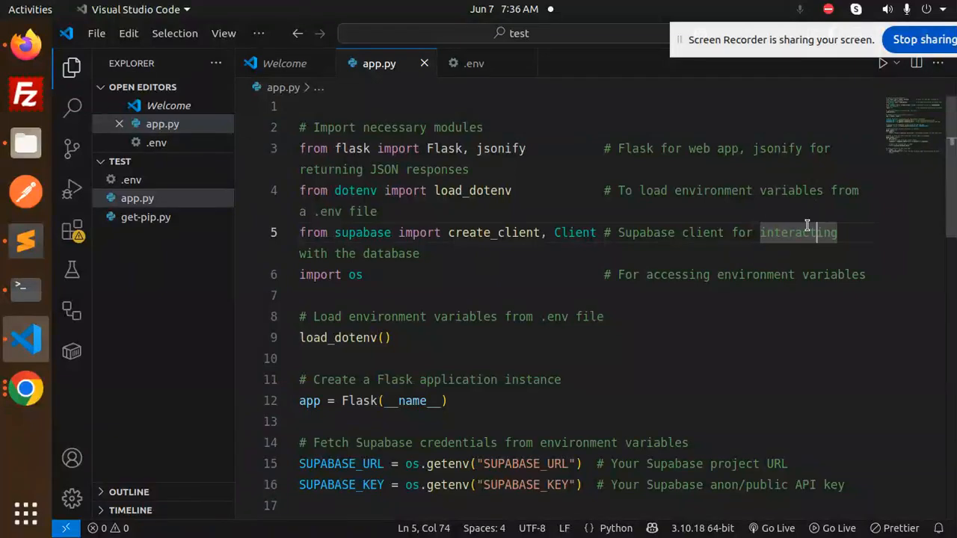
{"action": "double_click", "coordinate": [391, 254]}
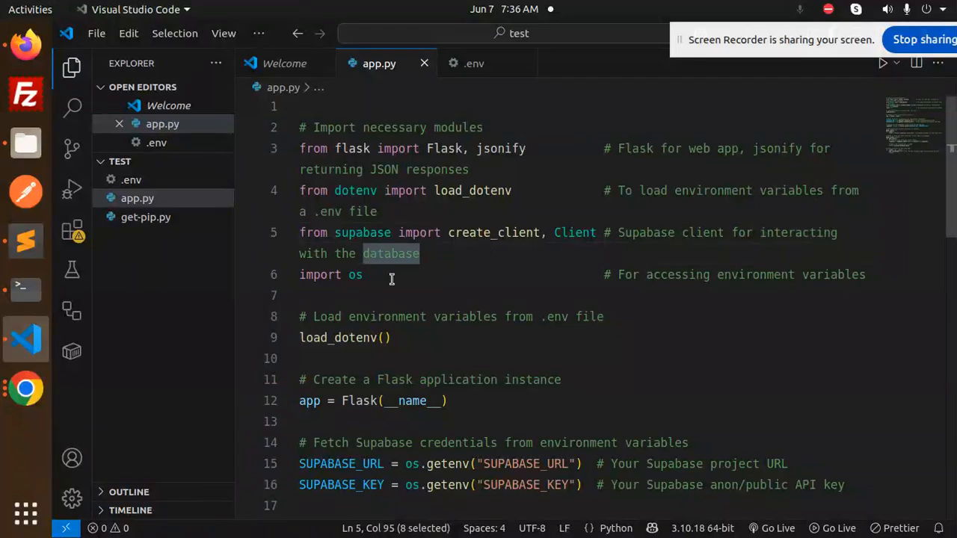
{"action": "left_click", "coordinate": [391, 278]}
{"action": "double_click", "coordinate": [785, 275]}
{"action": "double_click", "coordinate": [833, 275]}
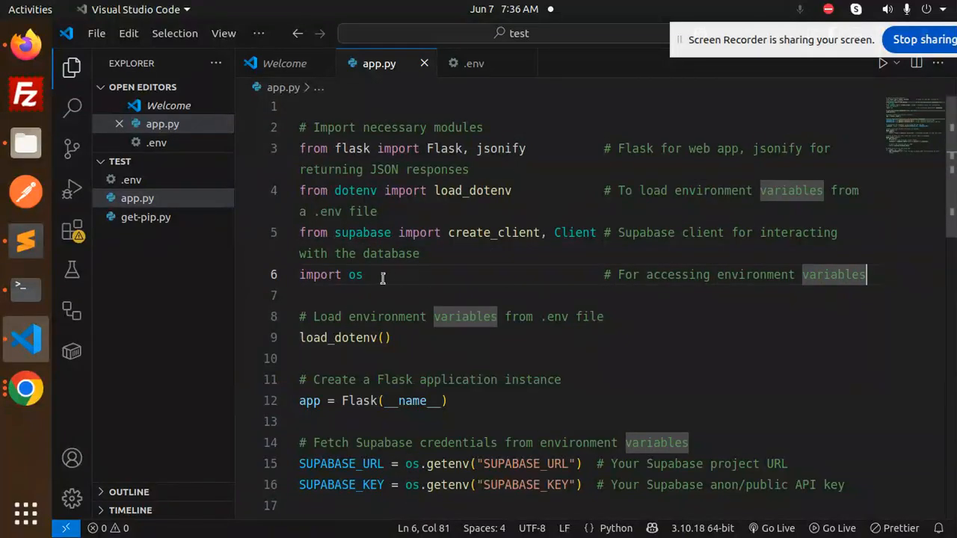
{"action": "left_click", "coordinate": [464, 274]}
{"action": "scroll", "coordinate": [463, 269], "scroll_direction": "down", "scroll_amount": 1}
Step: Explain load_dotenv() loading the .env file and creating the Flask application instance
{"action": "double_click", "coordinate": [328, 247]}
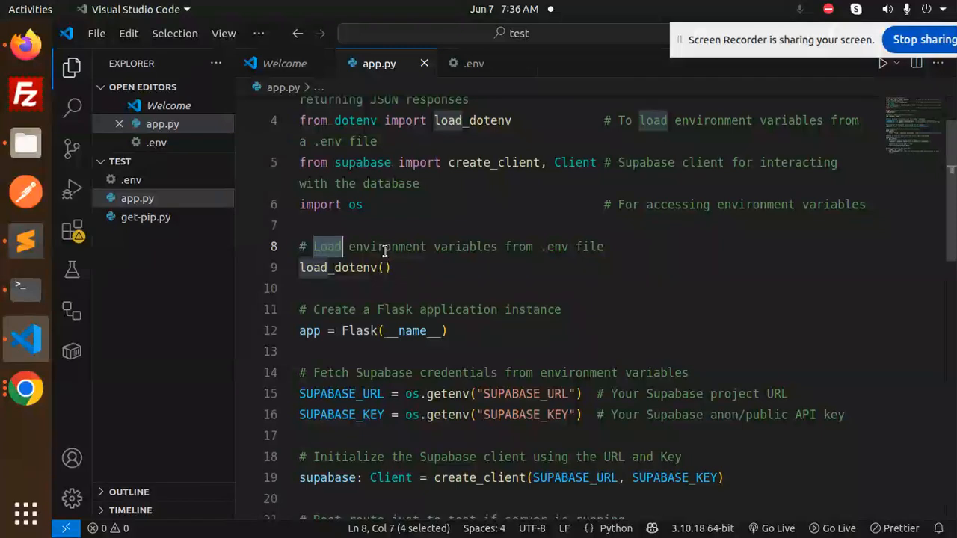
{"action": "double_click", "coordinate": [519, 247]}
{"action": "left_click", "coordinate": [602, 246]}
{"action": "scroll", "coordinate": [436, 261], "scroll_direction": "down", "scroll_amount": 1}
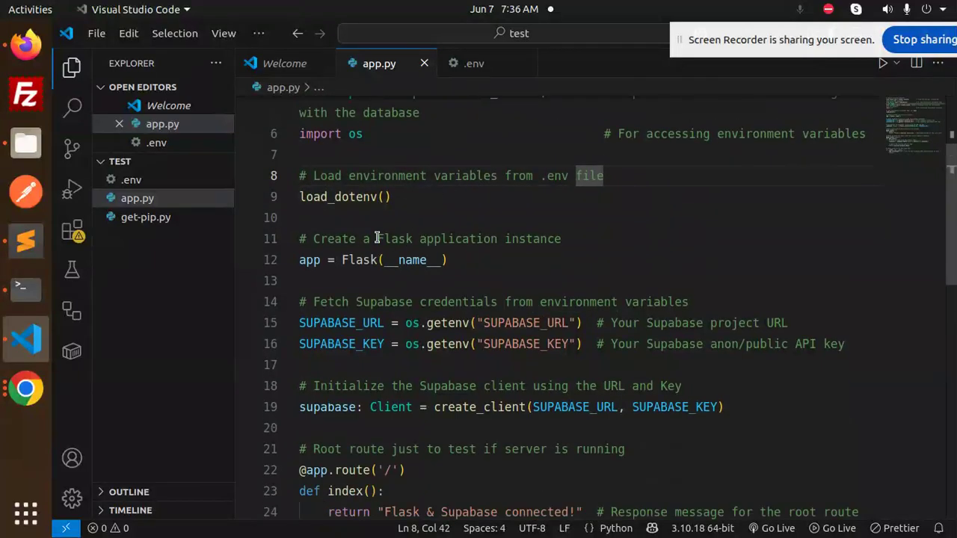
{"action": "double_click", "coordinate": [346, 196]}
{"action": "left_click", "coordinate": [359, 218]}
{"action": "double_click", "coordinate": [335, 239]}
{"action": "double_click", "coordinate": [449, 239]}
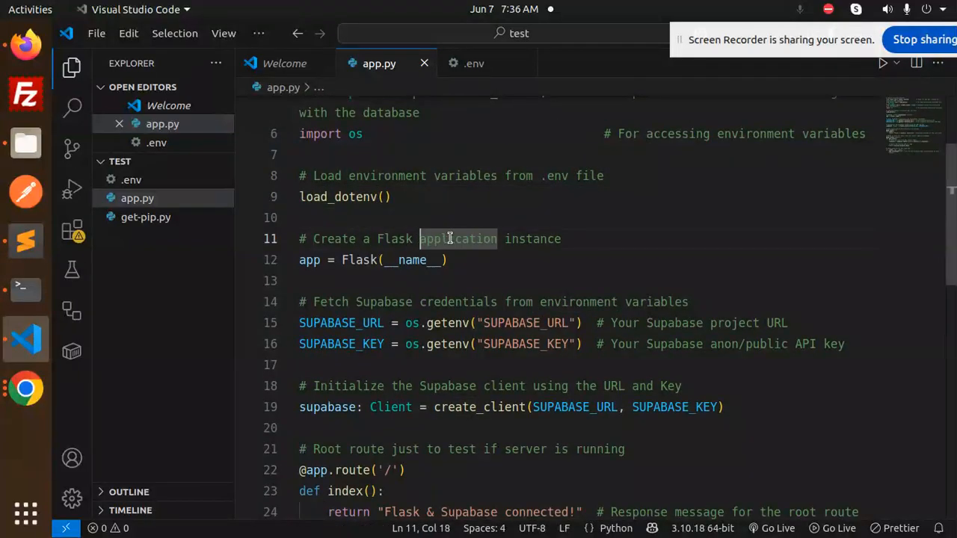
{"action": "double_click", "coordinate": [533, 239]}
{"action": "double_click", "coordinate": [394, 238]}
{"action": "scroll", "coordinate": [538, 239], "scroll_direction": "down", "scroll_amount": 1}
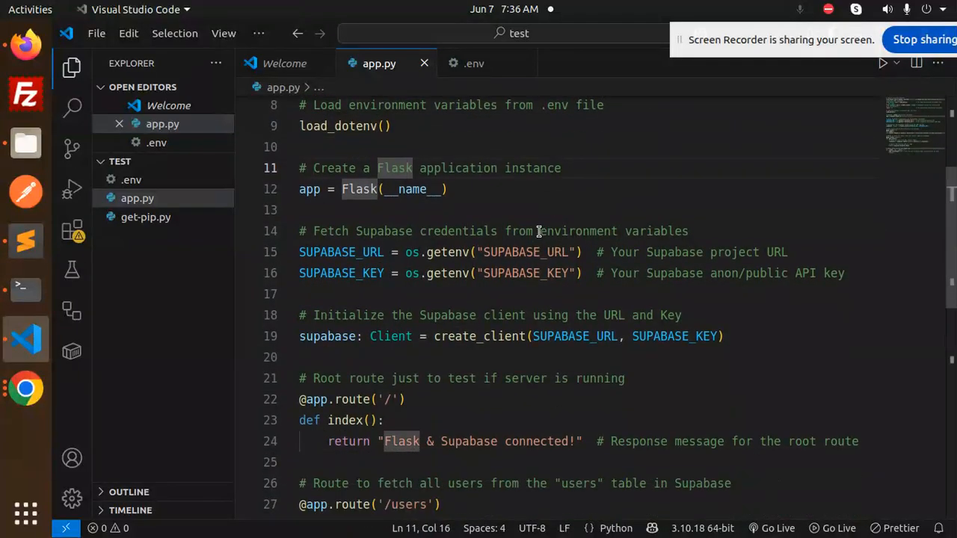
Step: Point out the SUPABASE_URL and SUPABASE_KEY credentials read from the environment
{"action": "double_click", "coordinate": [362, 231]}
{"action": "double_click", "coordinate": [516, 231]}
{"action": "double_click", "coordinate": [650, 231]}
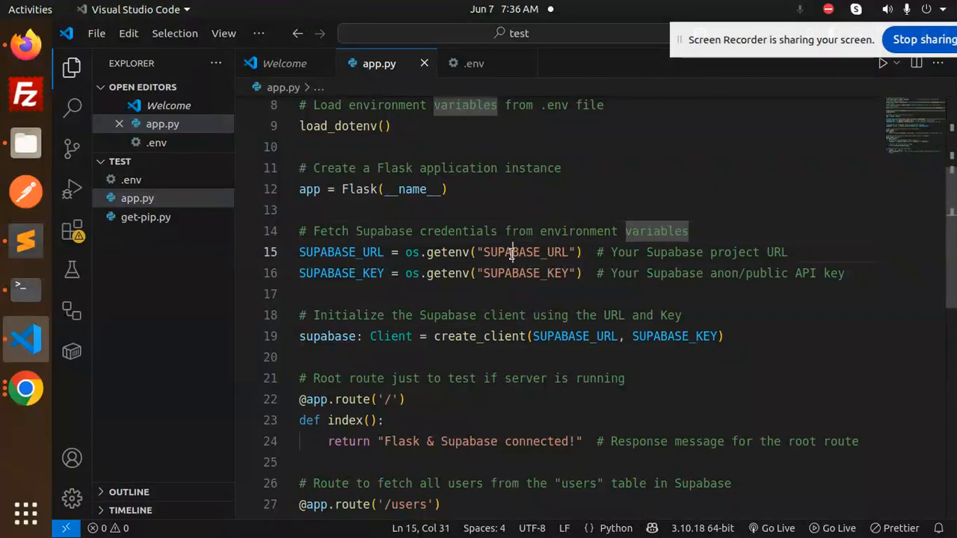
{"action": "double_click", "coordinate": [523, 252]}
{"action": "double_click", "coordinate": [526, 273]}
{"action": "scroll", "coordinate": [649, 273], "scroll_direction": "down", "scroll_amount": 1}
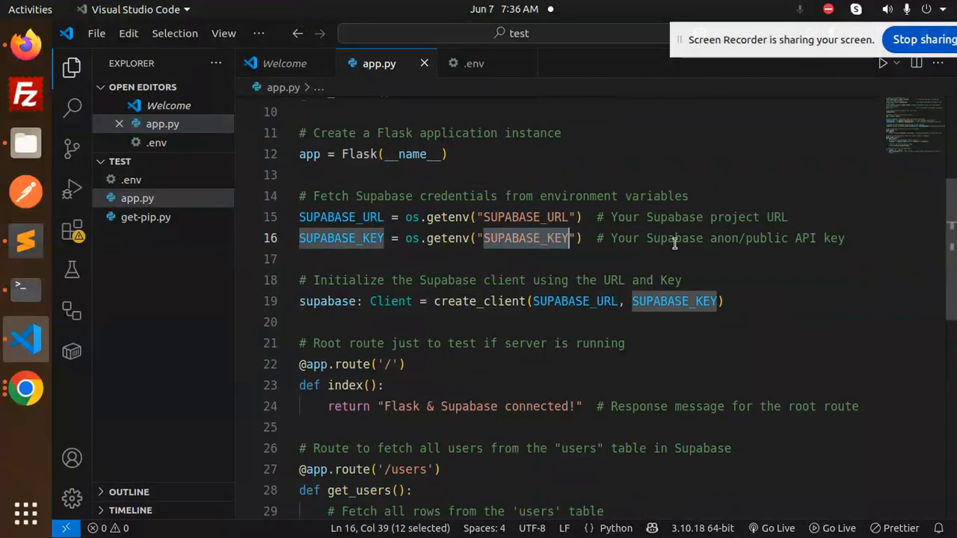
{"action": "scroll", "coordinate": [674, 243], "scroll_direction": "down", "scroll_amount": 1}
Step: Explain the create_client(SUPABASE_URL, SUPABASE_KEY) Supabase client setup
{"action": "double_click", "coordinate": [337, 245]}
{"action": "double_click", "coordinate": [449, 244]}
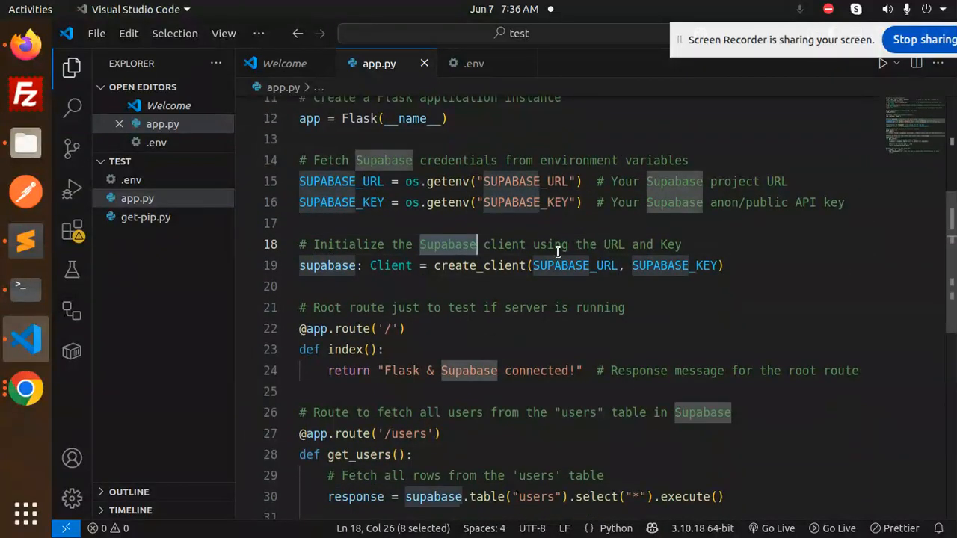
{"action": "double_click", "coordinate": [549, 245]}
{"action": "double_click", "coordinate": [671, 244]}
{"action": "double_click", "coordinate": [615, 245]}
{"action": "left_click", "coordinate": [695, 245]}
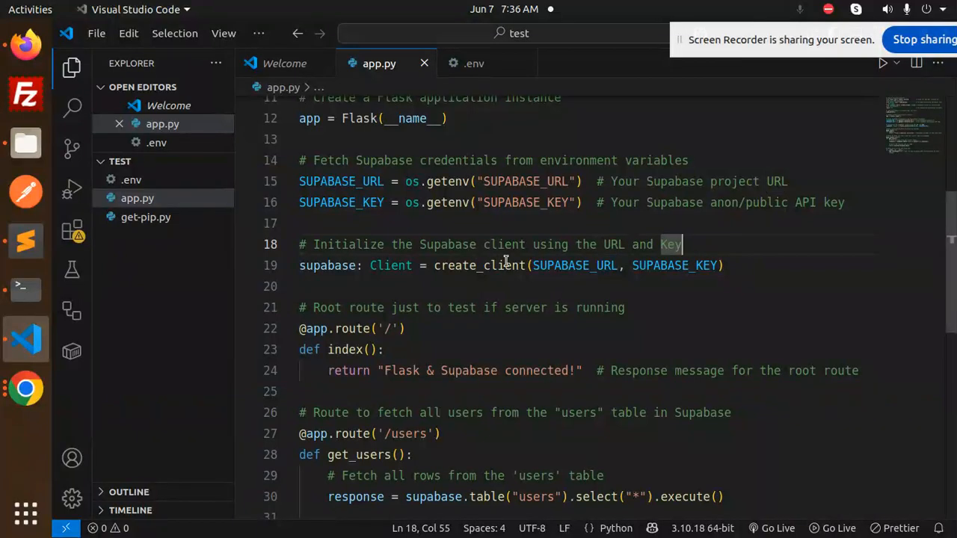
{"action": "double_click", "coordinate": [478, 266]}
{"action": "double_click", "coordinate": [576, 265]}
{"action": "double_click", "coordinate": [673, 265]}
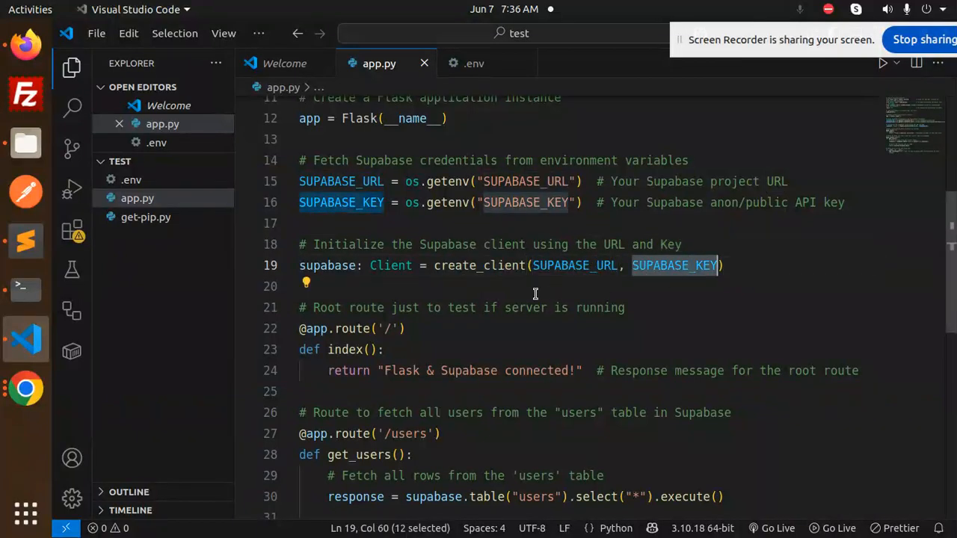
{"action": "scroll", "coordinate": [535, 293], "scroll_direction": "down", "scroll_amount": 1}
Step: Review the root route and index function confirming the app is running
{"action": "double_click", "coordinate": [327, 237]}
{"action": "double_click", "coordinate": [527, 237]}
{"action": "left_click", "coordinate": [418, 258]}
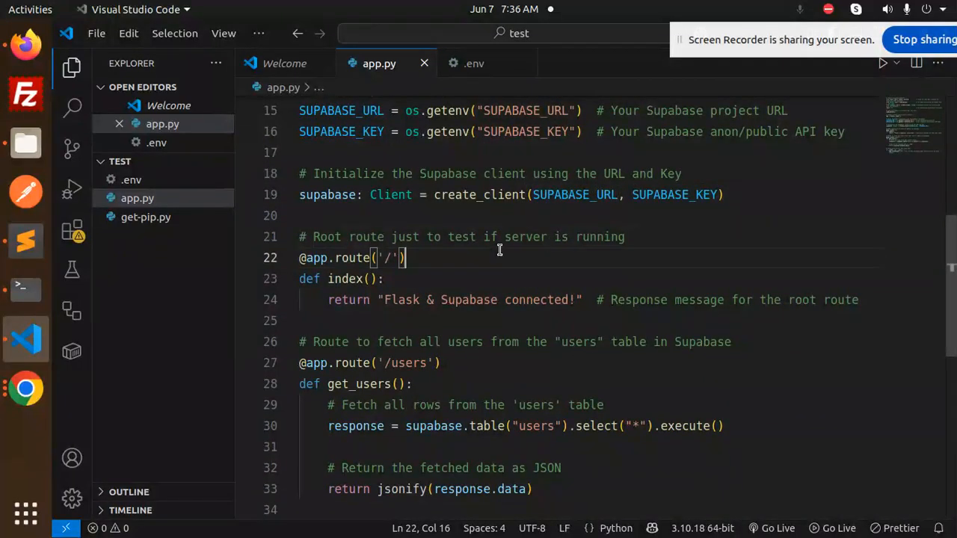
{"action": "double_click", "coordinate": [600, 237]}
{"action": "left_click", "coordinate": [389, 279]}
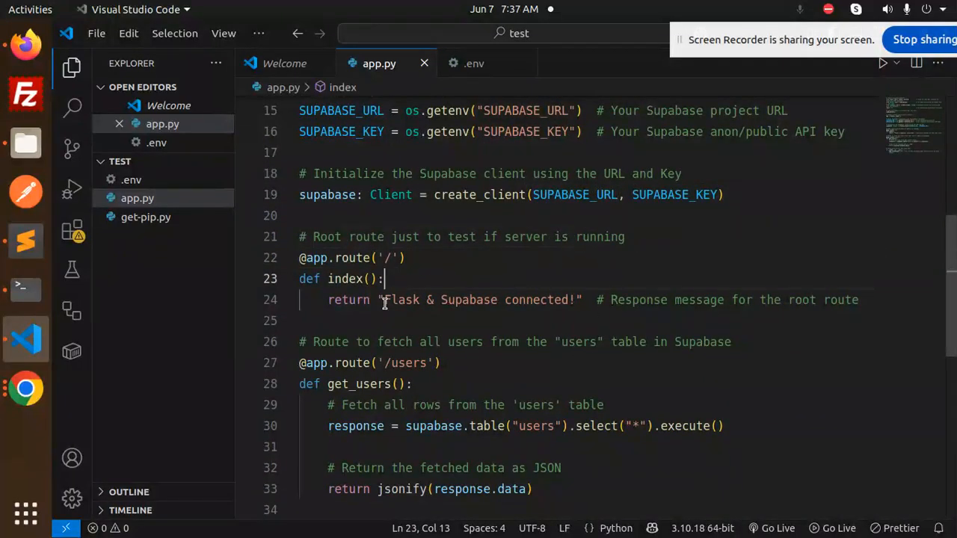
{"action": "scroll", "coordinate": [493, 258], "scroll_direction": "down", "scroll_amount": 2}
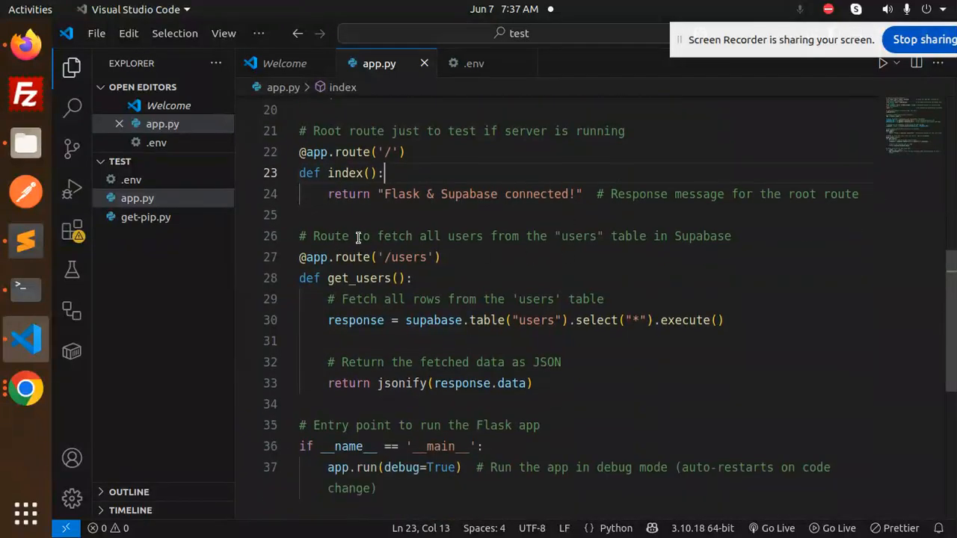
Step: Explain the /users route querying table('users').select('*').execute() and returning jsonify data
{"action": "double_click", "coordinate": [406, 237]}
{"action": "double_click", "coordinate": [537, 237]}
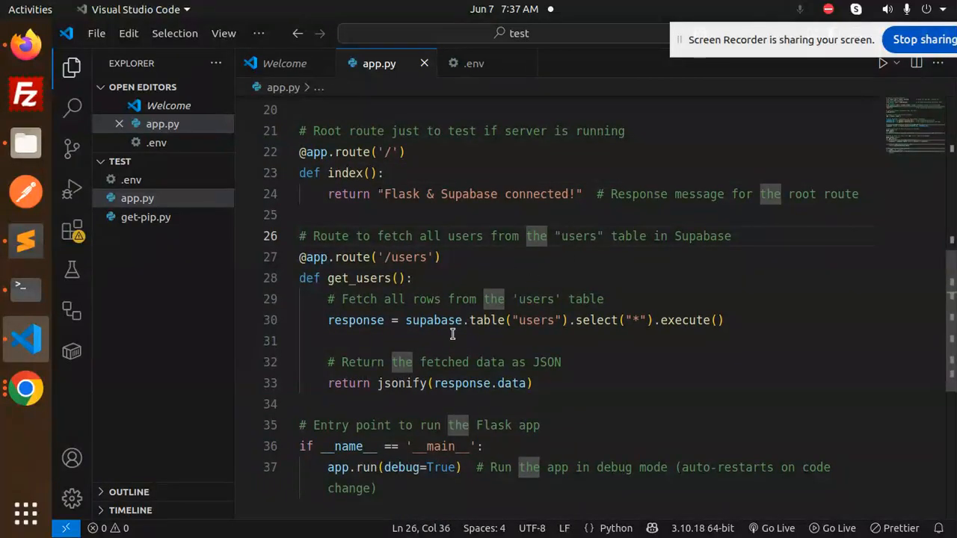
{"action": "double_click", "coordinate": [371, 320]}
{"action": "left_click", "coordinate": [464, 320]}
{"action": "double_click", "coordinate": [486, 320]}
{"action": "left_click", "coordinate": [561, 320]}
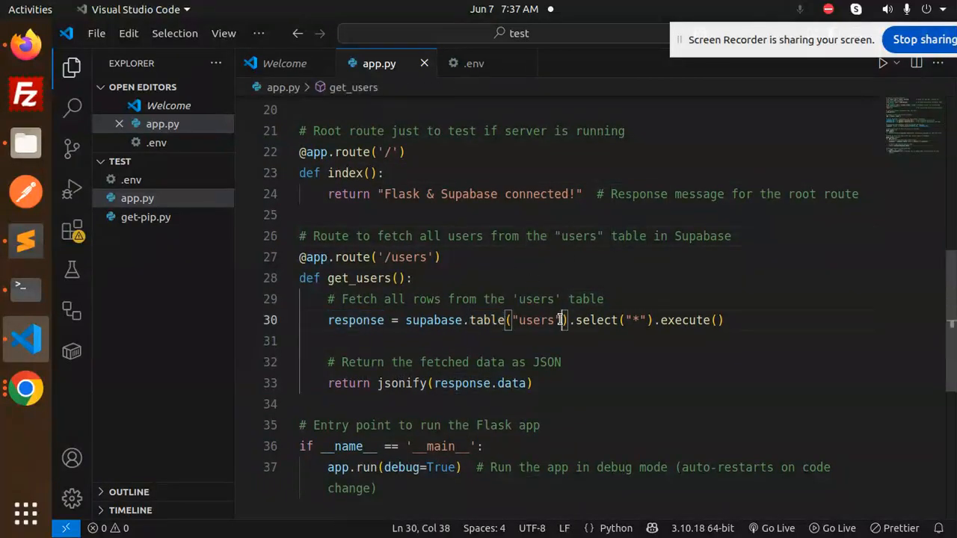
{"action": "left_click", "coordinate": [642, 321]}
{"action": "double_click", "coordinate": [598, 321]}
{"action": "double_click", "coordinate": [684, 320]}
{"action": "left_click", "coordinate": [630, 320]}
{"action": "left_click", "coordinate": [634, 341]}
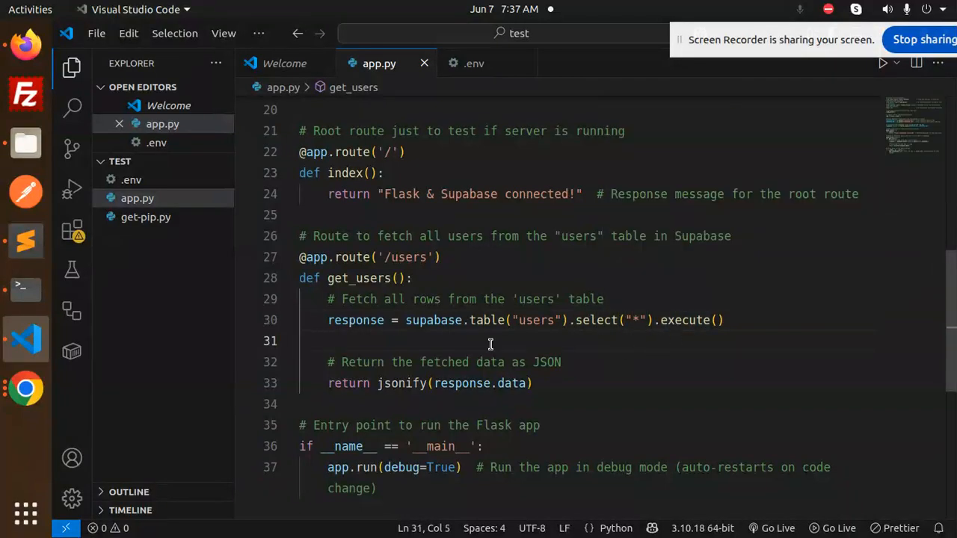
{"action": "scroll", "coordinate": [490, 344], "scroll_direction": "down", "scroll_amount": 1}
{"action": "double_click", "coordinate": [349, 313]}
{"action": "left_click", "coordinate": [553, 313]}
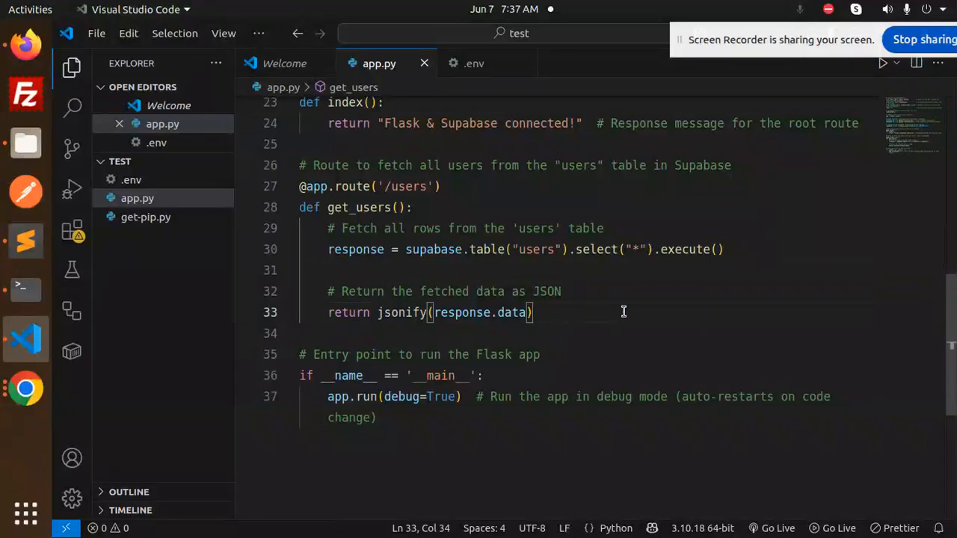
Step: Copy the table name 'users' from the notes and switch to the Supabase dashboard
{"action": "left_click", "coordinate": [23, 246]}
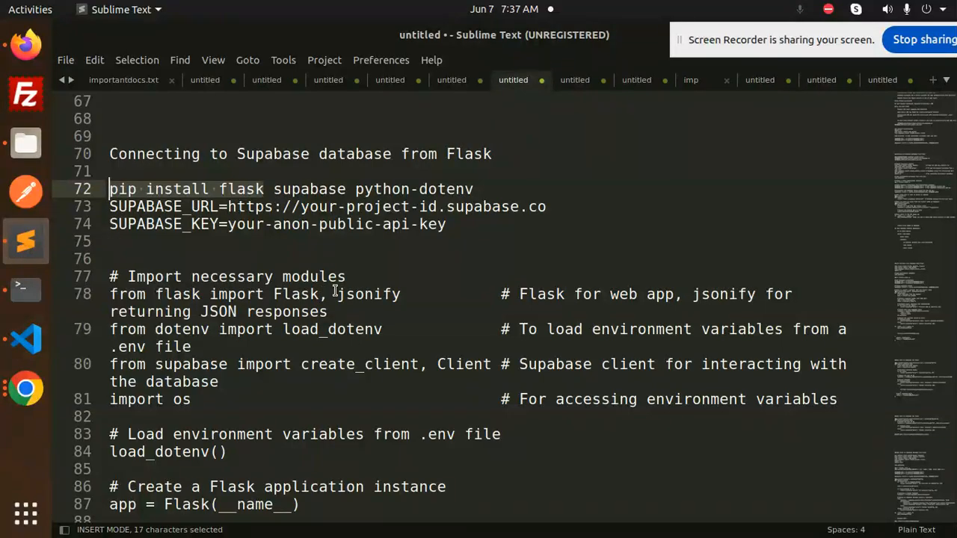
{"action": "scroll", "coordinate": [335, 292], "scroll_direction": "down", "scroll_amount": 5}
{"action": "scroll", "coordinate": [335, 292], "scroll_direction": "down", "scroll_amount": 5}
{"action": "scroll", "coordinate": [273, 311], "scroll_direction": "down", "scroll_amount": 1}
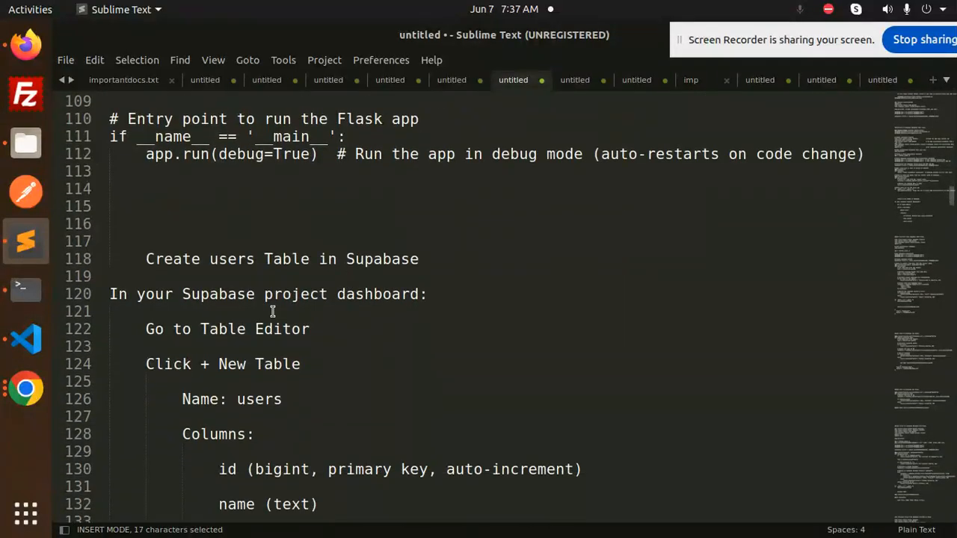
{"action": "scroll", "coordinate": [273, 312], "scroll_direction": "down", "scroll_amount": 1}
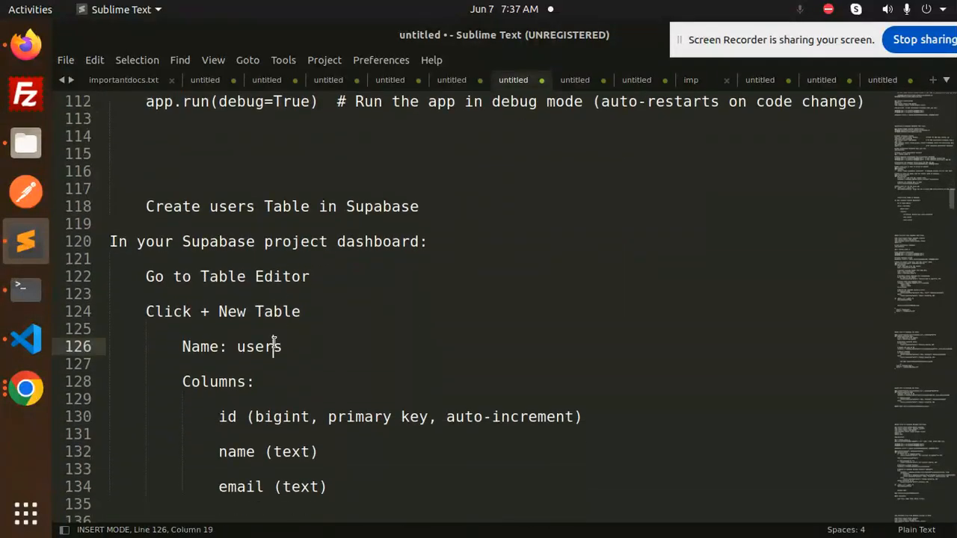
{"action": "double_click", "coordinate": [259, 346]}
{"action": "key", "text": "ctrl+c"}
{"action": "left_click", "coordinate": [26, 47]}
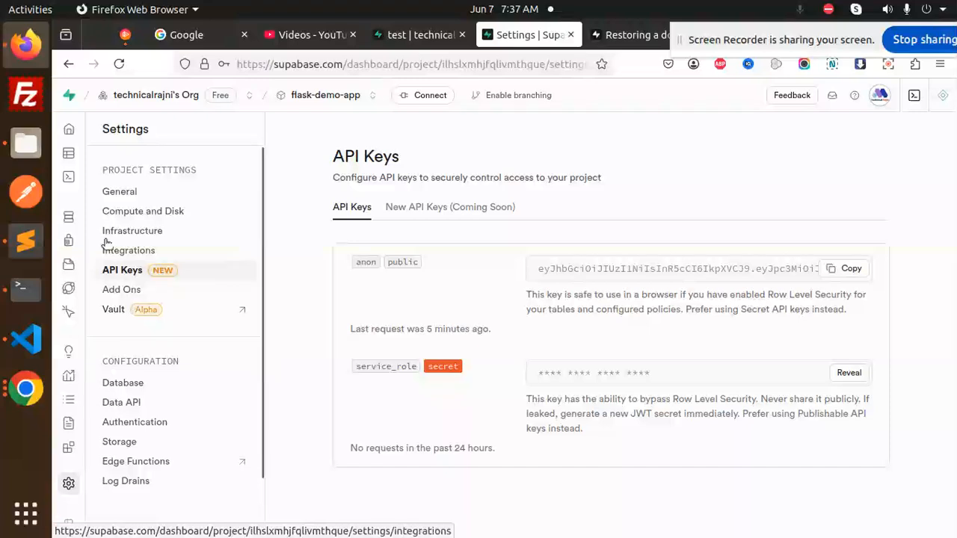
Step: From the Table Editor, start creating a new table in the public schema
{"action": "mouse_move", "coordinate": [68, 178]}
{"action": "left_click", "coordinate": [105, 177]}
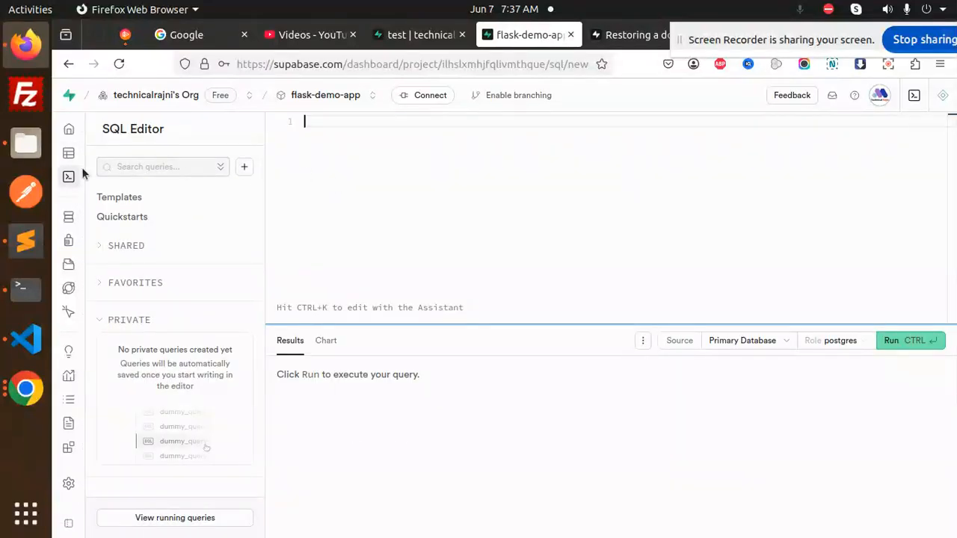
{"action": "left_click", "coordinate": [110, 155]}
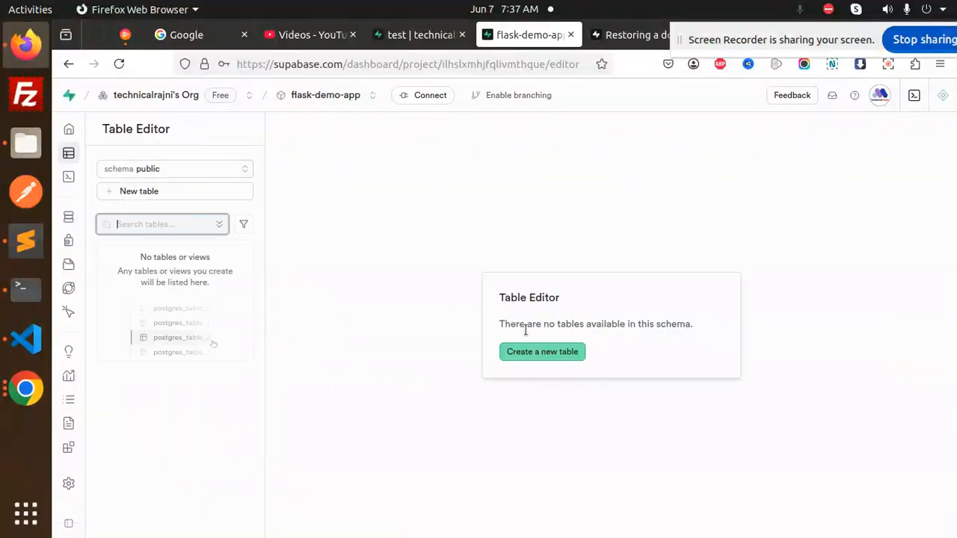
{"action": "left_click", "coordinate": [542, 352]}
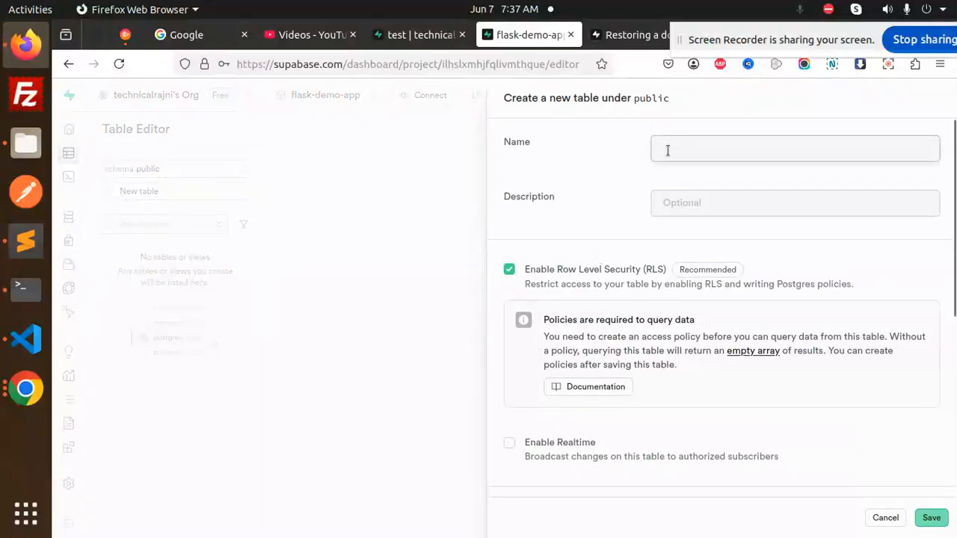
{"action": "type", "text": "users"}
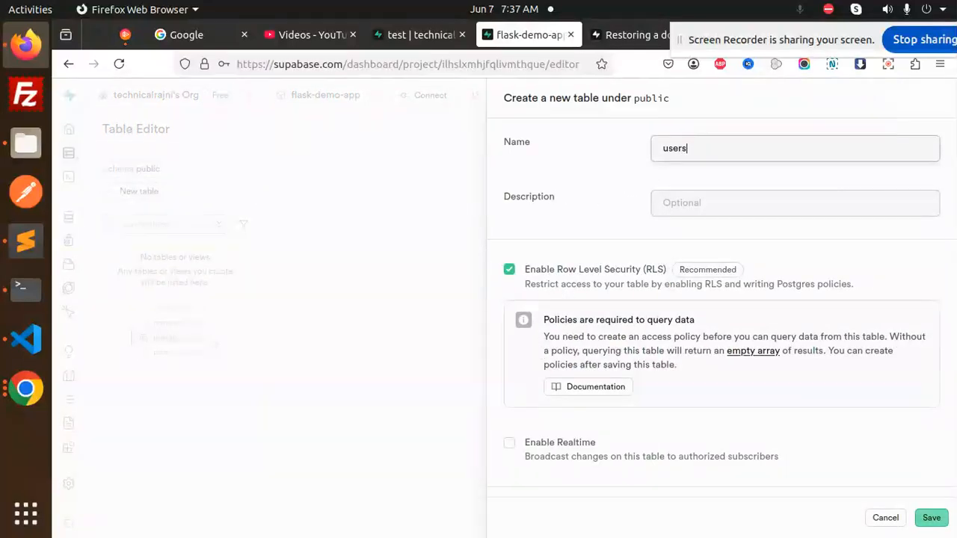
{"action": "scroll", "coordinate": [641, 321], "scroll_direction": "down", "scroll_amount": 5}
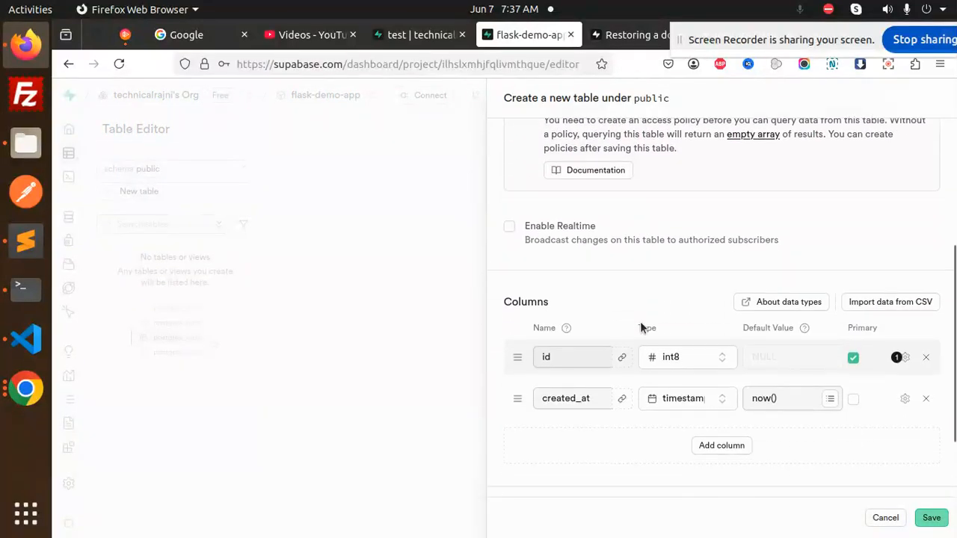
{"action": "scroll", "coordinate": [641, 327], "scroll_direction": "down", "scroll_amount": 2}
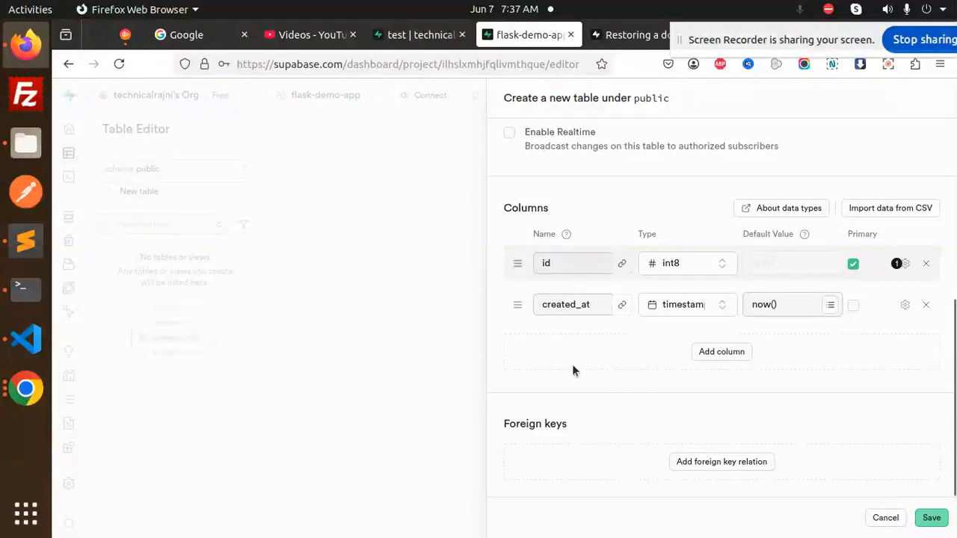
Step: Add a column to the new table and name it 'name', copied from the notes
{"action": "left_click", "coordinate": [716, 352]}
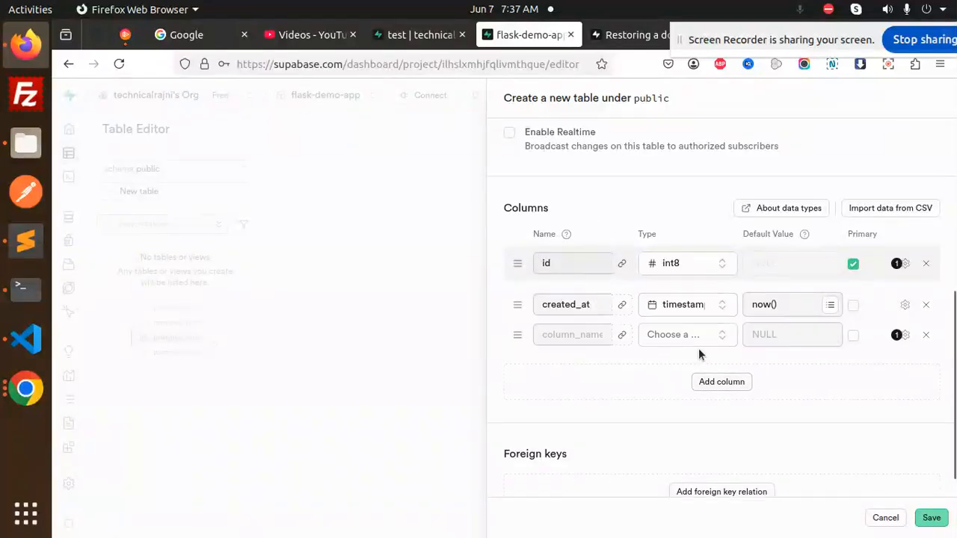
{"action": "key", "text": "alt+Tab"}
{"action": "scroll", "coordinate": [272, 350], "scroll_direction": "down", "scroll_amount": 2}
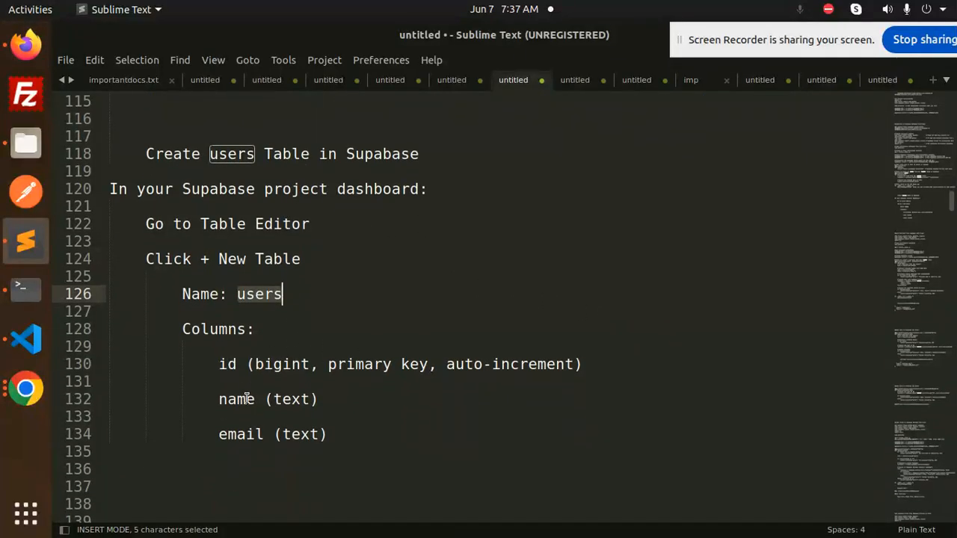
{"action": "double_click", "coordinate": [236, 399]}
{"action": "key", "text": "ctrl+c"}
{"action": "key", "text": "alt+Tab"}
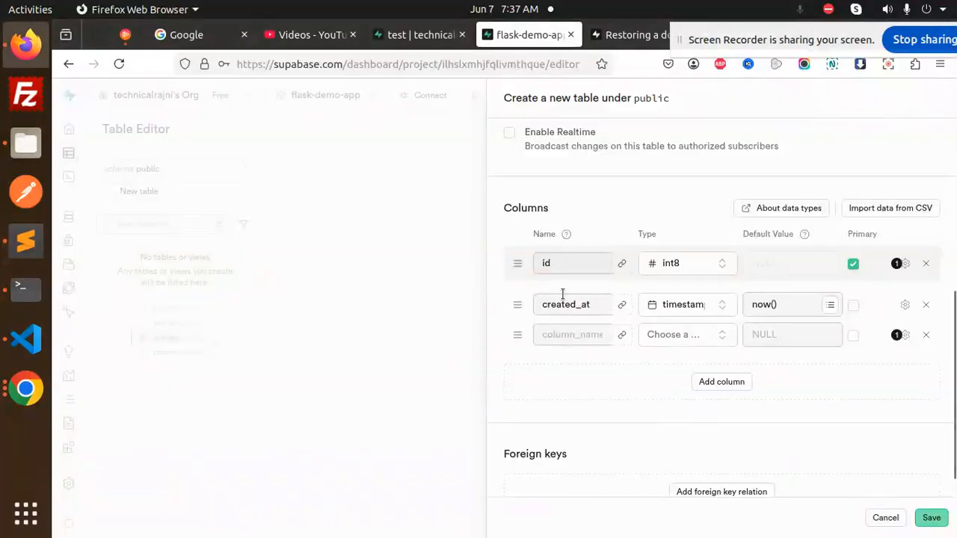
{"action": "left_click", "coordinate": [551, 337]}
{"action": "key", "text": "ctrl+v"}
Step: Add a second column named 'email', copied from the notes
{"action": "key", "text": "alt+Tab"}
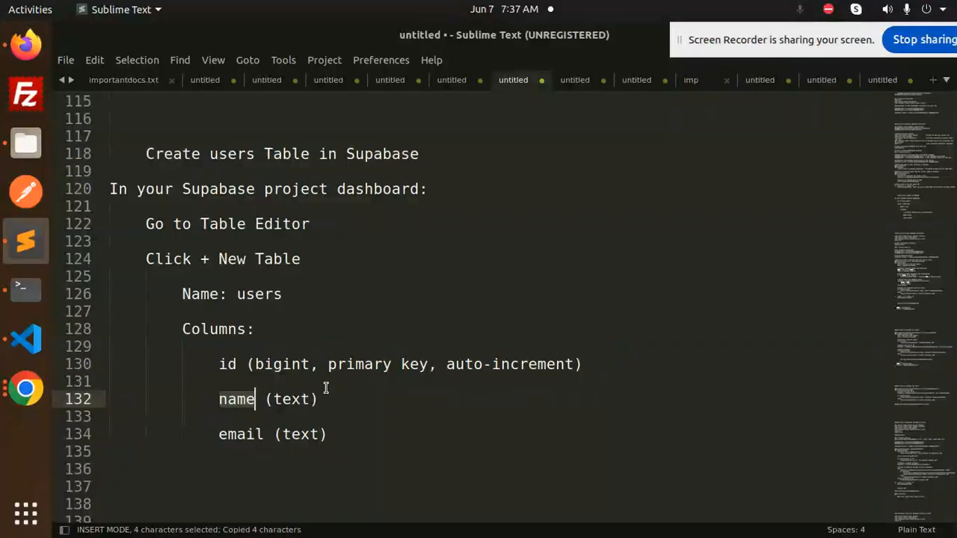
{"action": "left_click", "coordinate": [245, 434]}
{"action": "double_click", "coordinate": [245, 434]}
{"action": "key", "text": "ctrl+c"}
{"action": "key", "text": "alt+Tab"}
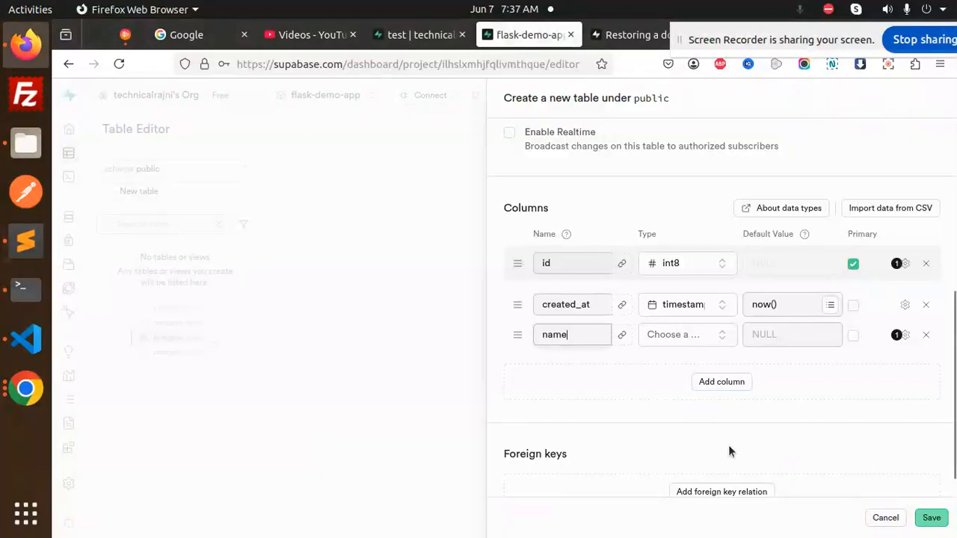
{"action": "left_click", "coordinate": [722, 382]}
{"action": "left_click", "coordinate": [554, 366]}
{"action": "key", "text": "ctrl+v"}
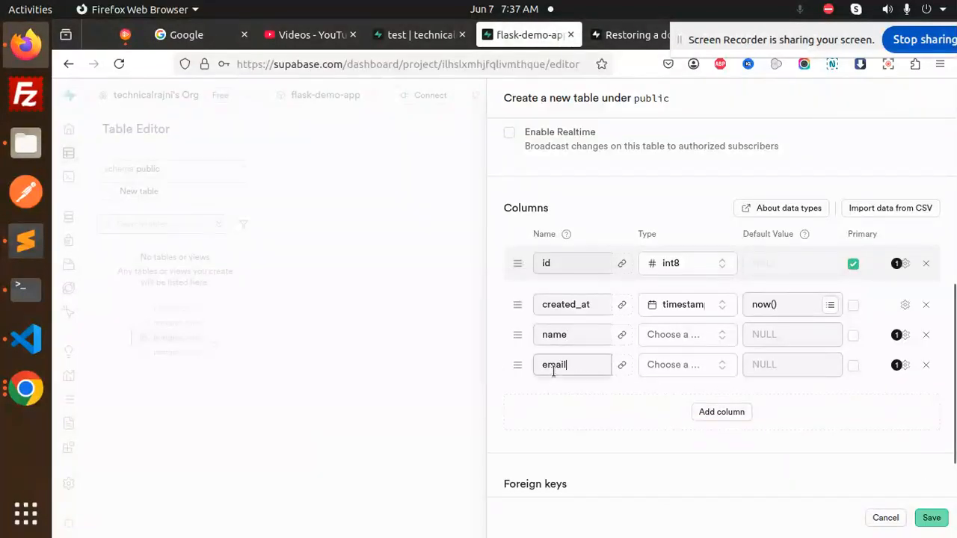
Step: Set the name and email column types to text and save the users table
{"action": "left_click", "coordinate": [677, 334]}
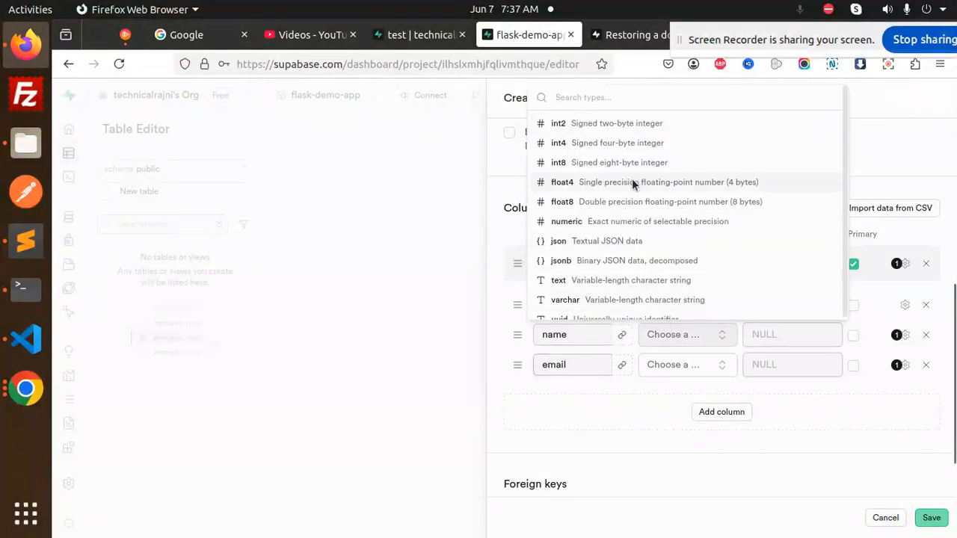
{"action": "scroll", "coordinate": [610, 254], "scroll_direction": "down", "scroll_amount": 1}
{"action": "left_click", "coordinate": [569, 213]}
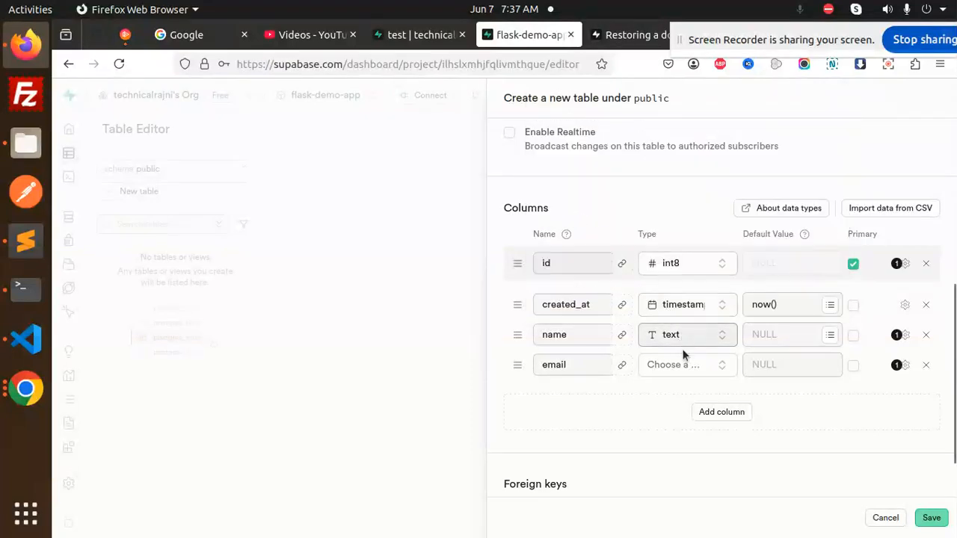
{"action": "key", "text": "alt+Tab"}
{"action": "key", "text": "alt+Tab"}
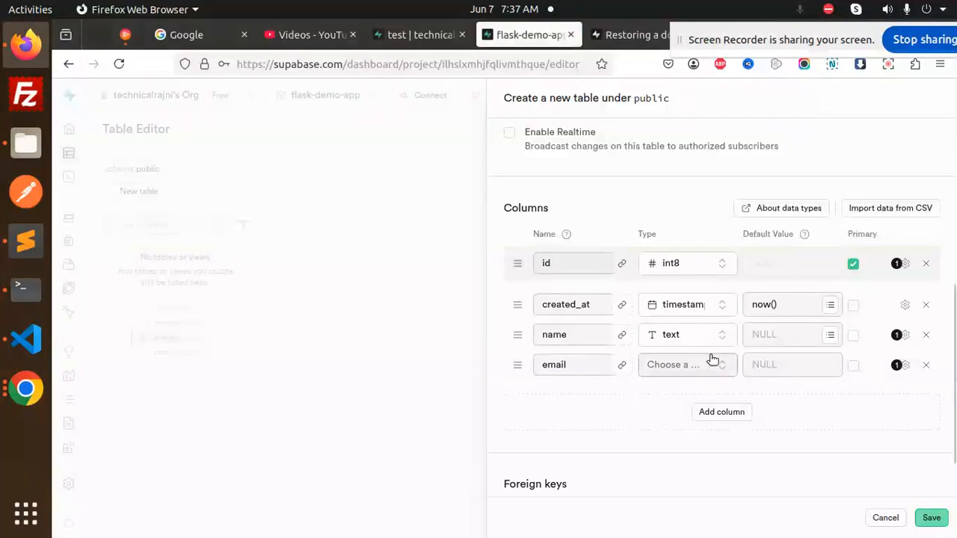
{"action": "left_click", "coordinate": [681, 364]}
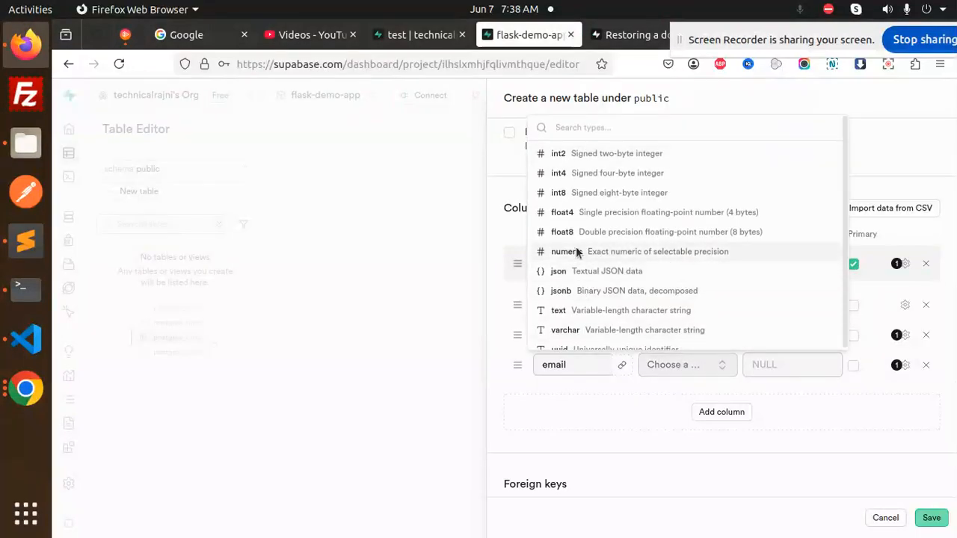
{"action": "left_click", "coordinate": [573, 312]}
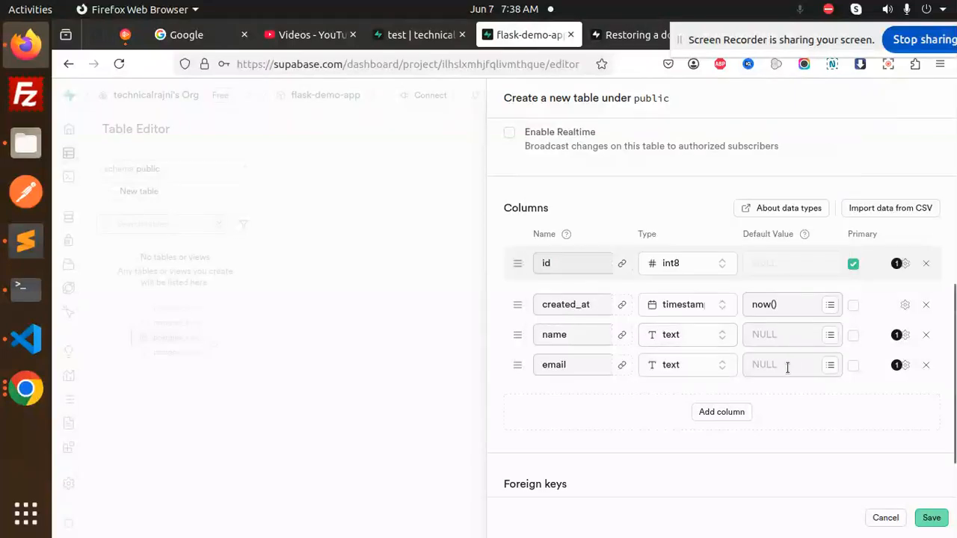
{"action": "left_click", "coordinate": [931, 517]}
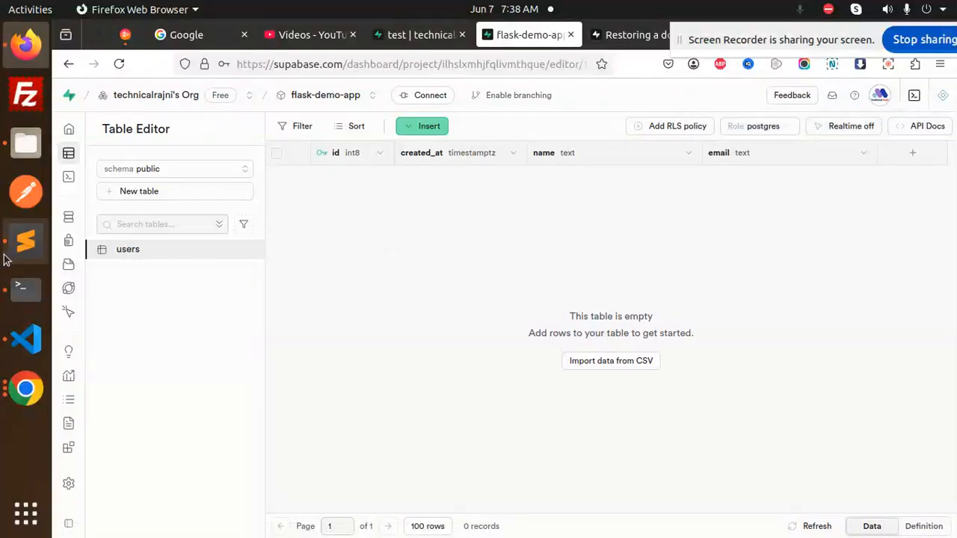
{"action": "left_click", "coordinate": [27, 241]}
{"action": "scroll", "coordinate": [381, 261], "scroll_direction": "up", "scroll_amount": 5}
{"action": "scroll", "coordinate": [381, 261], "scroll_direction": "up", "scroll_amount": 5}
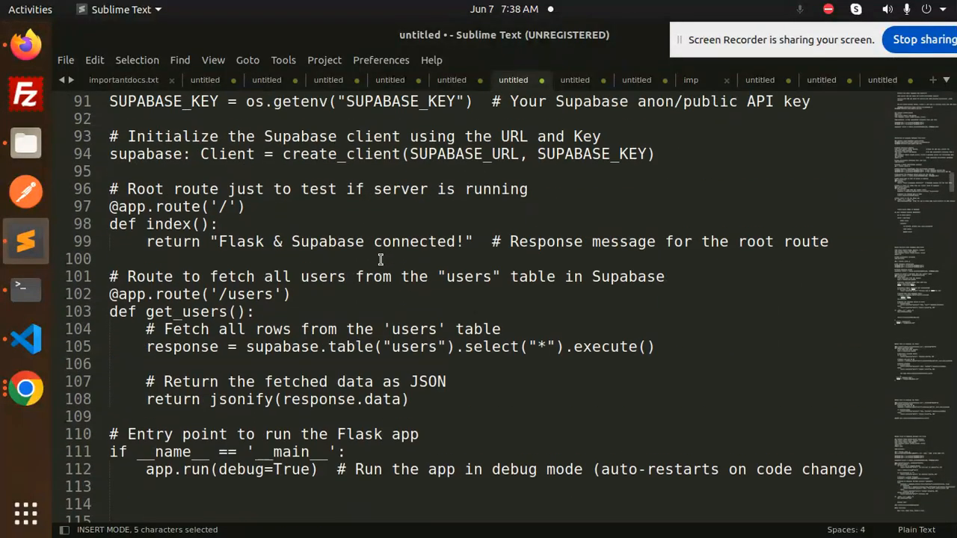
{"action": "scroll", "coordinate": [381, 260], "scroll_direction": "up", "scroll_amount": 5}
{"action": "scroll", "coordinate": [381, 260], "scroll_direction": "up", "scroll_amount": 3}
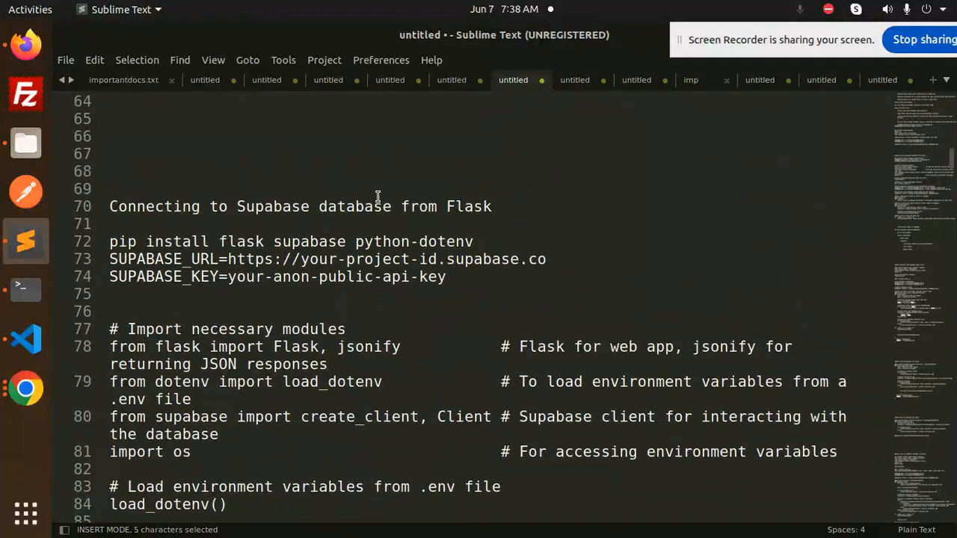
{"action": "scroll", "coordinate": [454, 212], "scroll_direction": "down", "scroll_amount": 5}
{"action": "scroll", "coordinate": [455, 211], "scroll_direction": "down", "scroll_amount": 5}
{"action": "scroll", "coordinate": [419, 329], "scroll_direction": "down", "scroll_amount": 4}
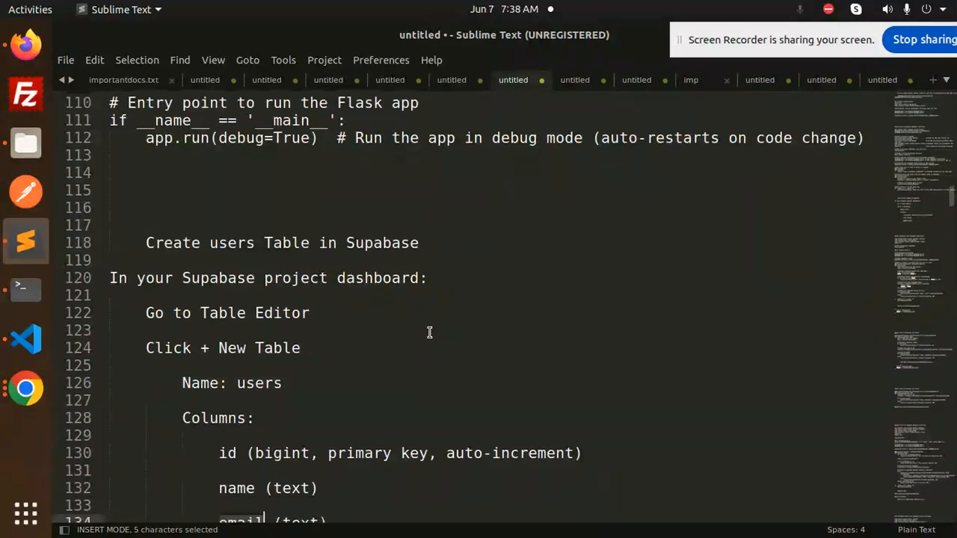
{"action": "left_click", "coordinate": [26, 288]}
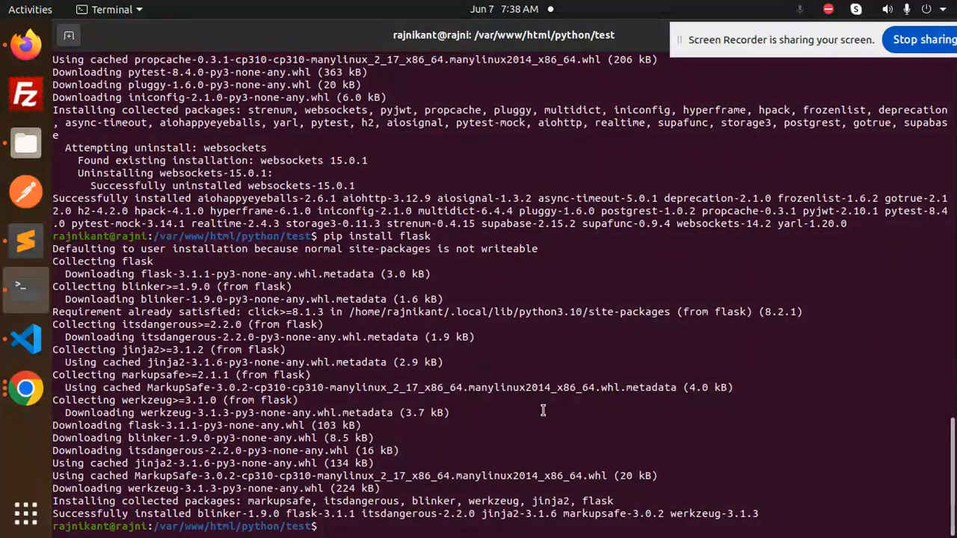
{"action": "type", "text": "python"}
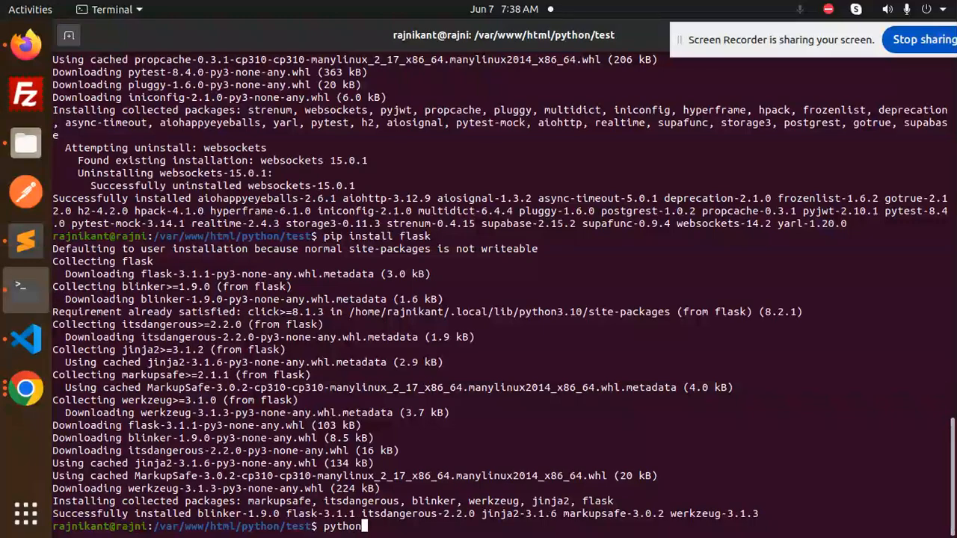
{"action": "type", "text": "3 app.py"}
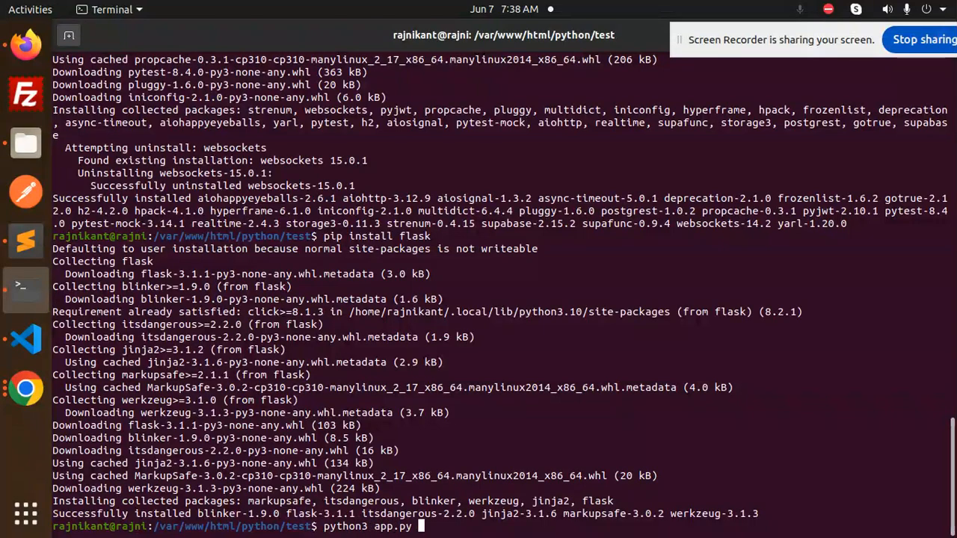
Step: Run python3 app.py to start the Flask debug server at 127.0.0.1:5000
{"action": "key", "text": "Return"}
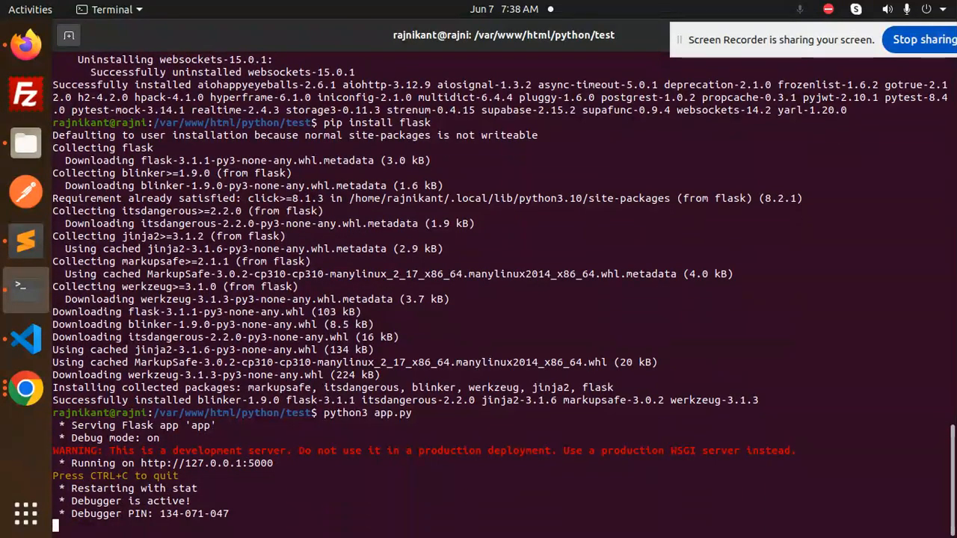
{"action": "left_click", "coordinate": [20, 236]}
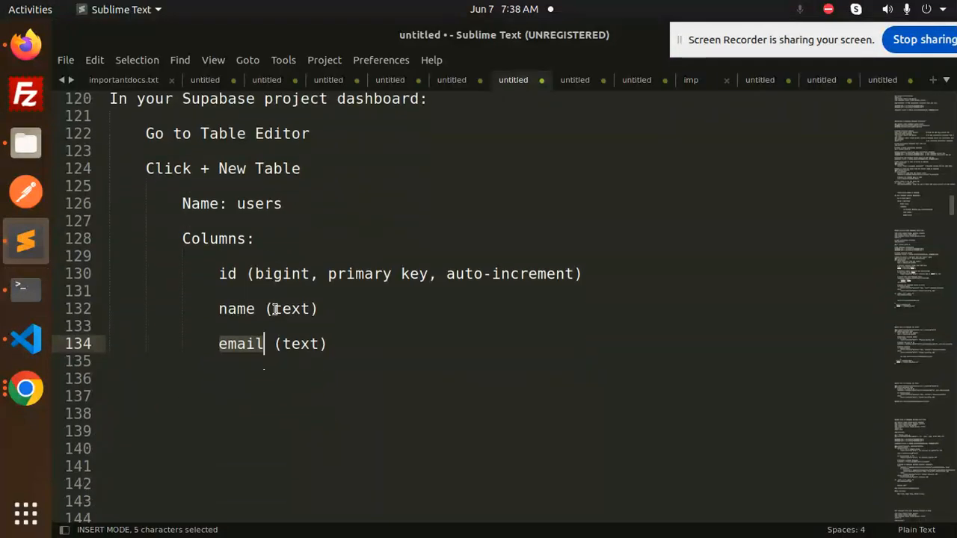
{"action": "scroll", "coordinate": [274, 306], "scroll_direction": "down", "scroll_amount": 4}
{"action": "scroll", "coordinate": [274, 307], "scroll_direction": "up", "scroll_amount": 4}
{"action": "scroll", "coordinate": [275, 306], "scroll_direction": "up", "scroll_amount": 3}
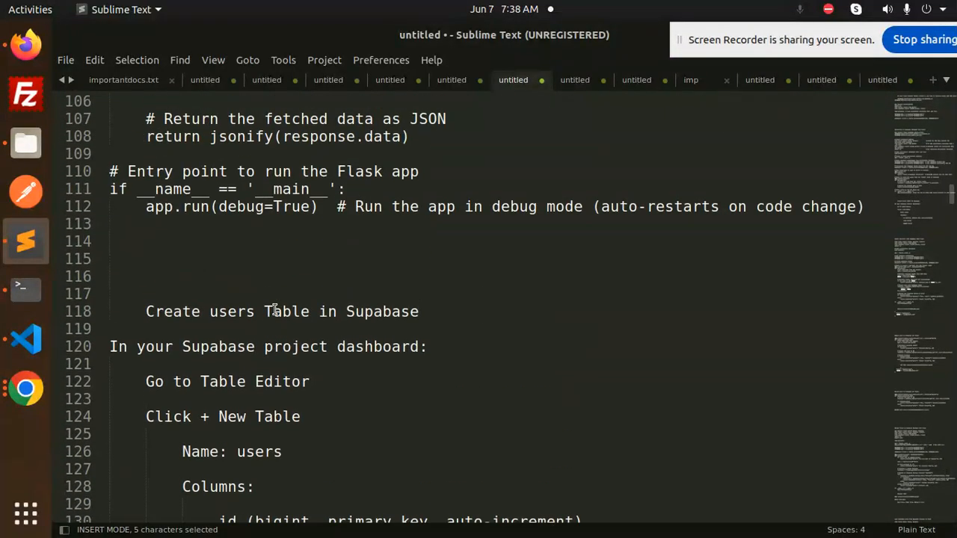
{"action": "scroll", "coordinate": [274, 307], "scroll_direction": "up", "scroll_amount": 2}
{"action": "scroll", "coordinate": [274, 306], "scroll_direction": "up", "scroll_amount": 2}
{"action": "scroll", "coordinate": [362, 304], "scroll_direction": "up", "scroll_amount": 1}
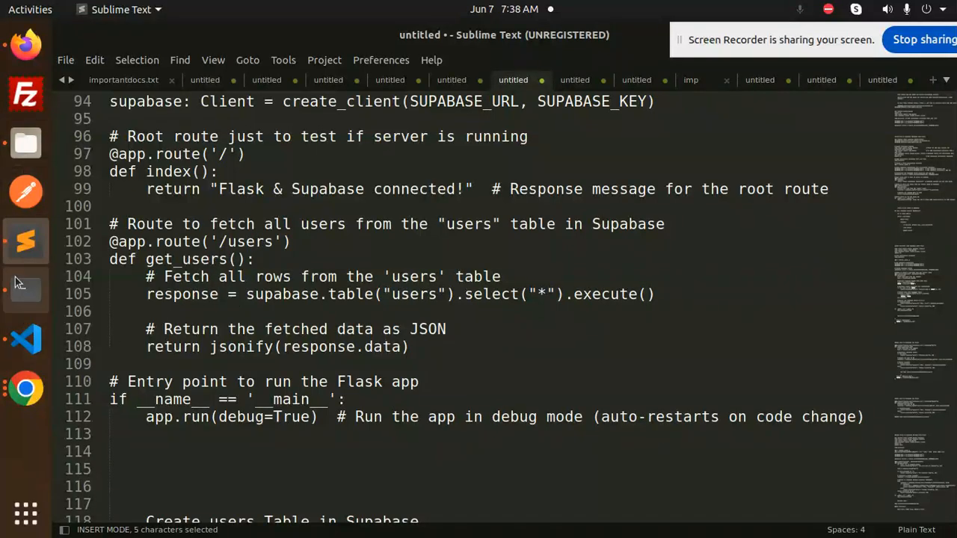
Step: Glance at app.py in VS Code, then return to the Terminal running the Flask server
{"action": "left_click", "coordinate": [25, 339]}
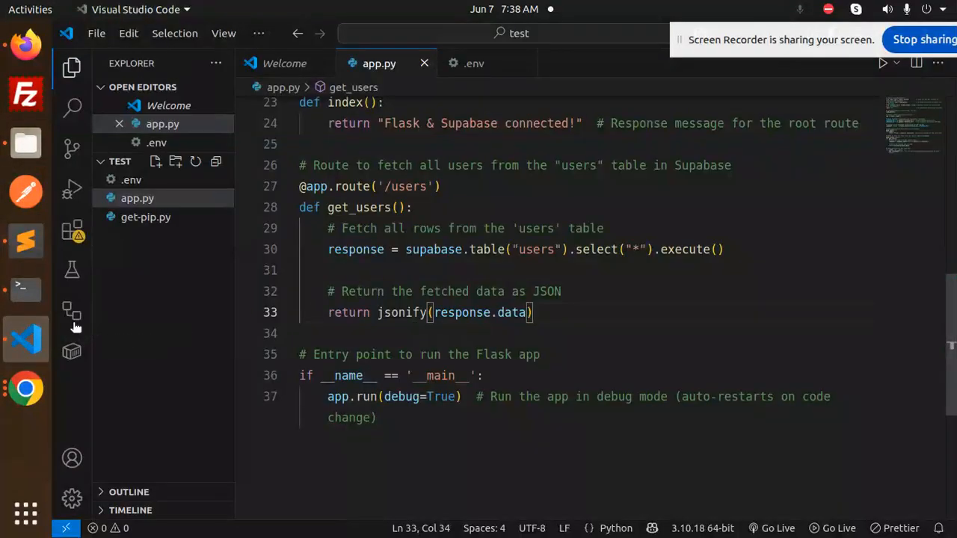
{"action": "left_click", "coordinate": [25, 288]}
{"action": "right_click", "coordinate": [211, 466]}
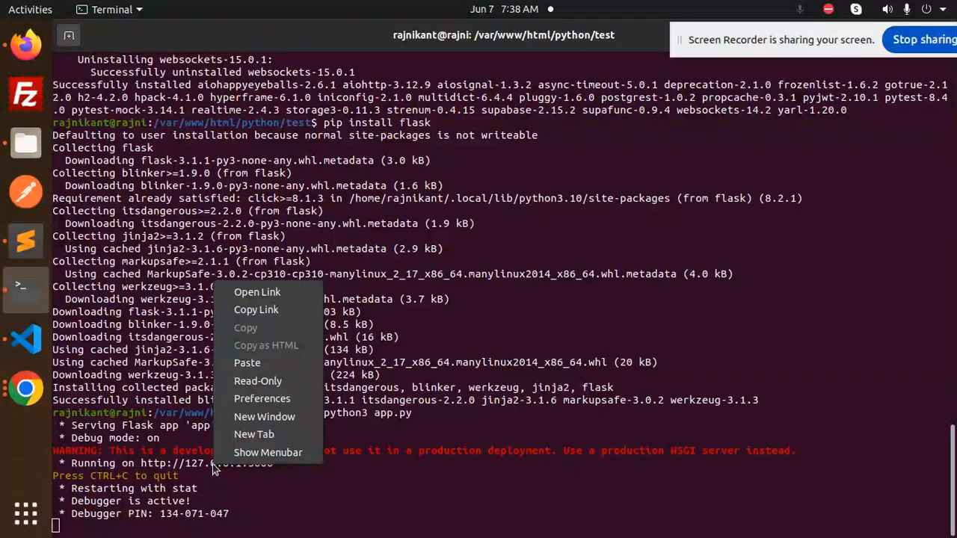
{"action": "left_click", "coordinate": [258, 308]}
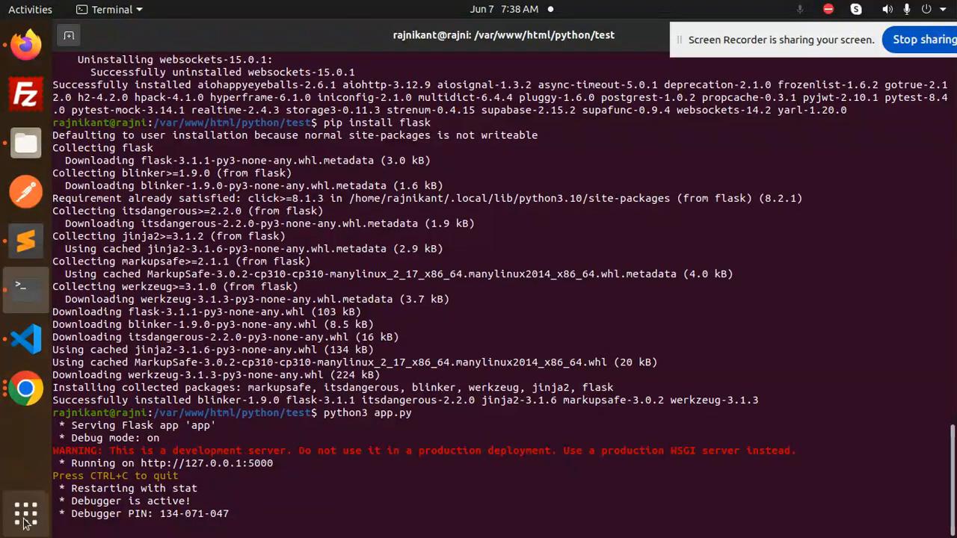
{"action": "left_click", "coordinate": [25, 514]}
{"action": "key", "text": "Escape"}
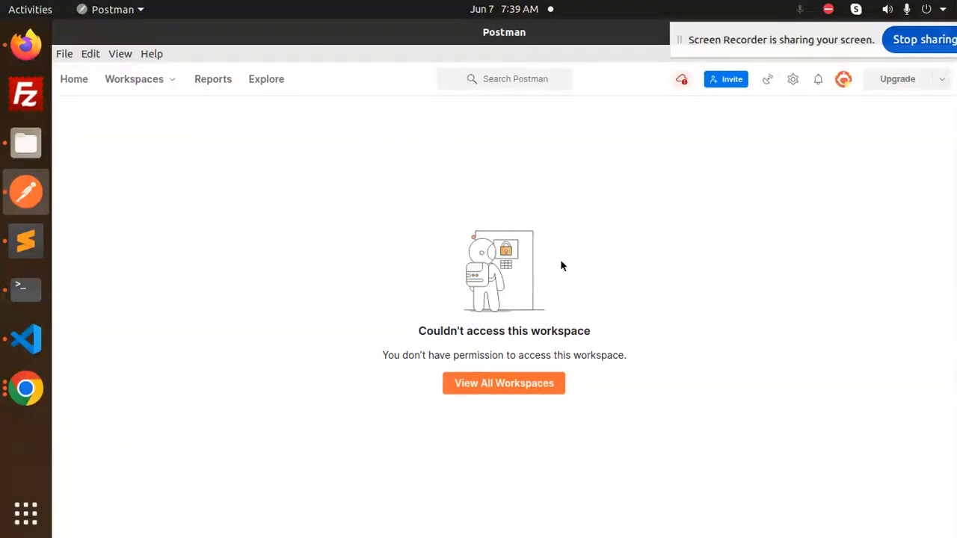
Step: Choose View All Workspaces and Sign In from the Session Expired dialog, handing sign-in to the browser
{"action": "left_click", "coordinate": [525, 384]}
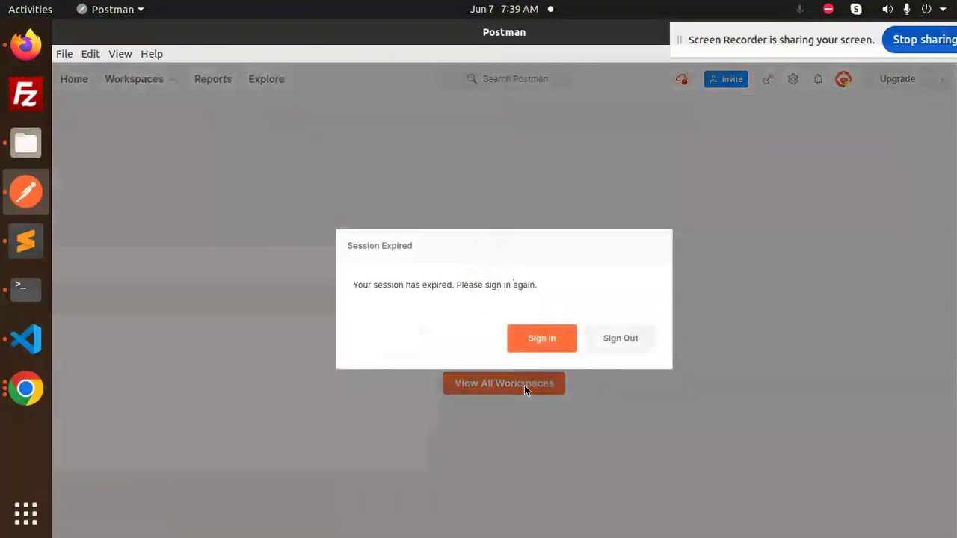
{"action": "left_click", "coordinate": [557, 341]}
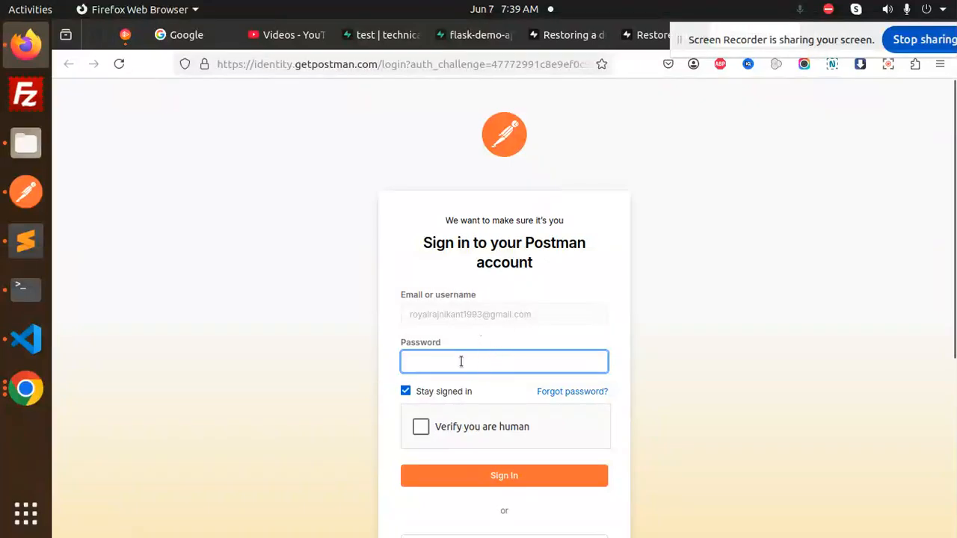
{"action": "scroll", "coordinate": [461, 362], "scroll_direction": "down", "scroll_amount": 3}
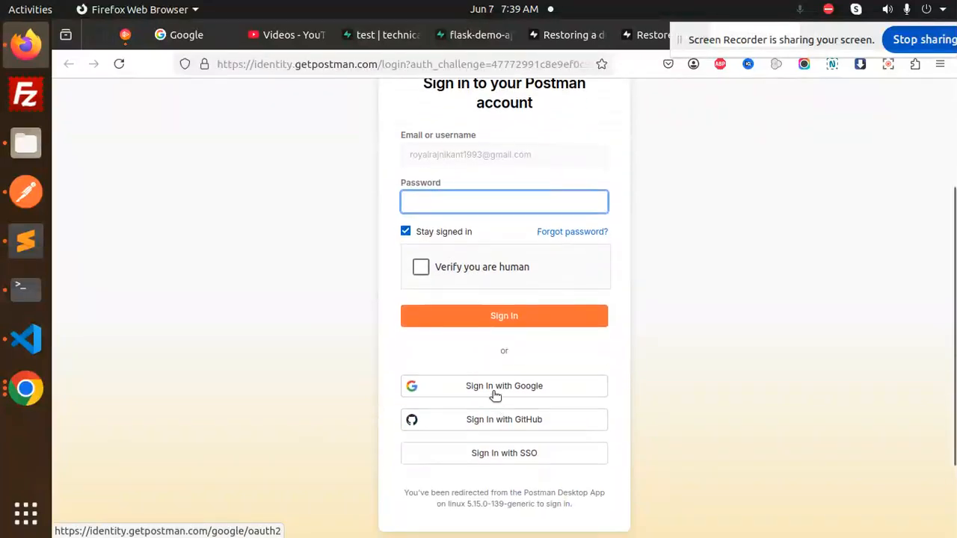
Step: Sign in to Postman with the Google account and continue to the welcome onboarding page
{"action": "left_click", "coordinate": [495, 389]}
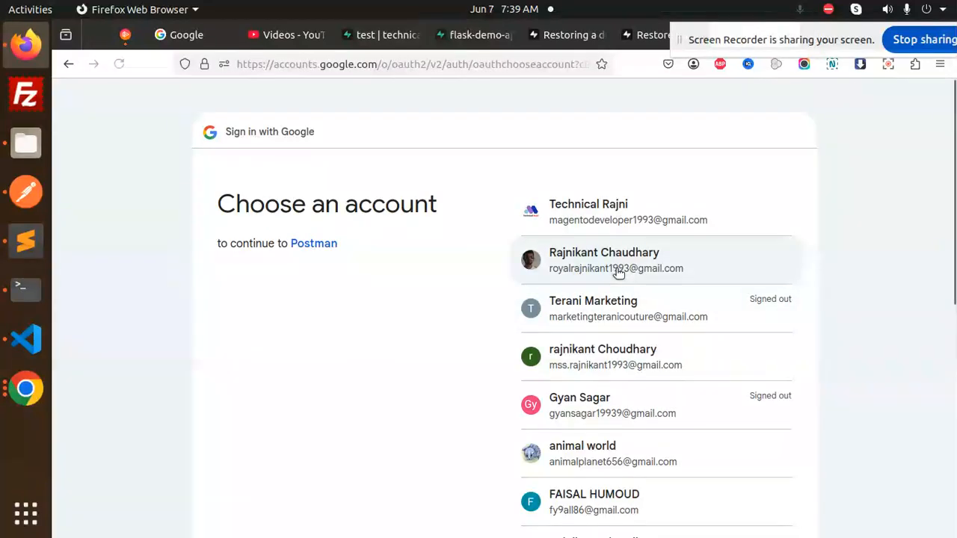
{"action": "scroll", "coordinate": [618, 273], "scroll_direction": "down", "scroll_amount": 5}
{"action": "scroll", "coordinate": [618, 272], "scroll_direction": "down", "scroll_amount": 2}
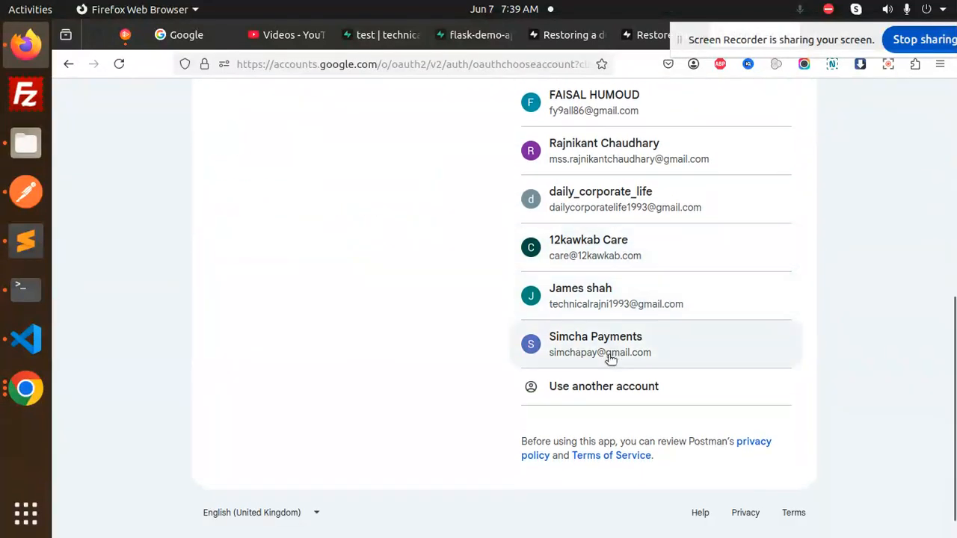
{"action": "left_click", "coordinate": [594, 153]}
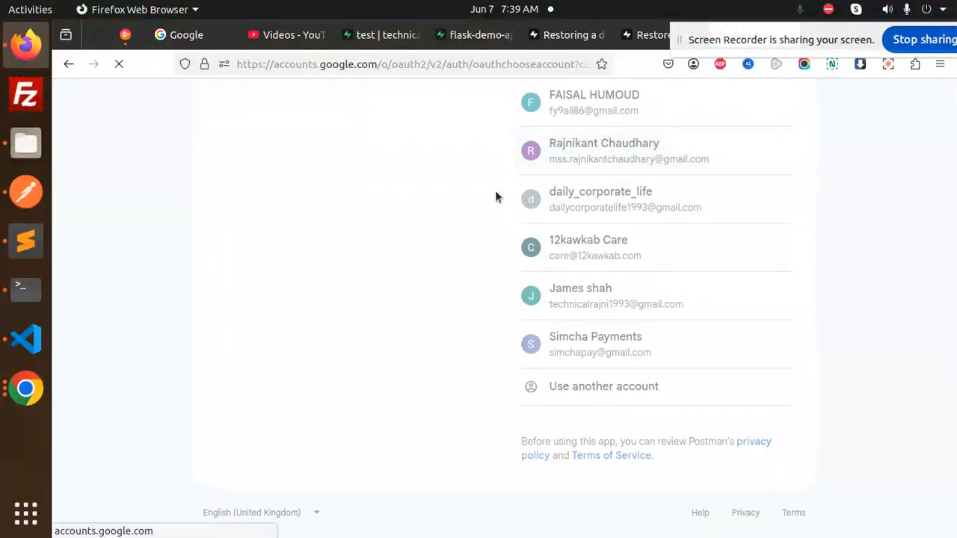
{"action": "left_click", "coordinate": [725, 380]}
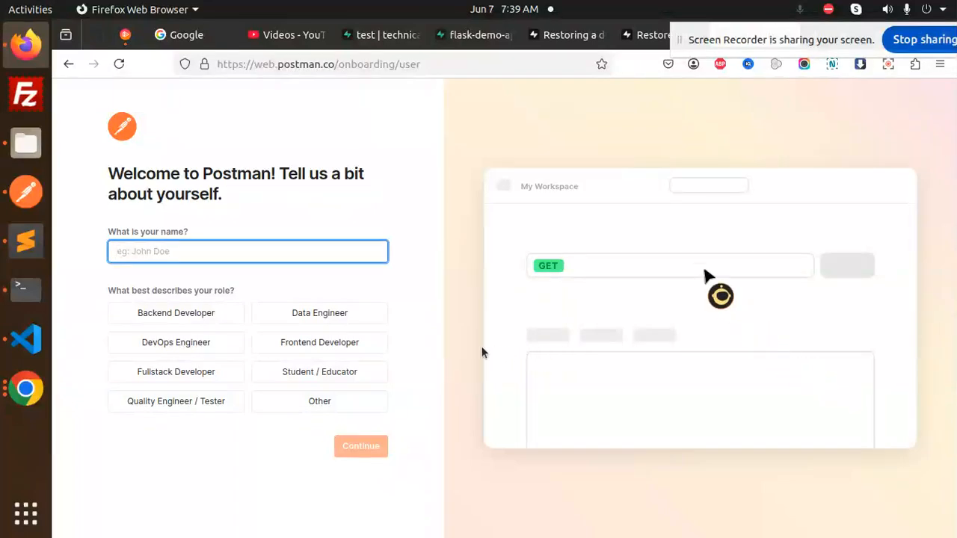
Step: Complete onboarding as a Backend Developer and continue with the Free plan into the workspace
{"action": "left_click", "coordinate": [25, 193]}
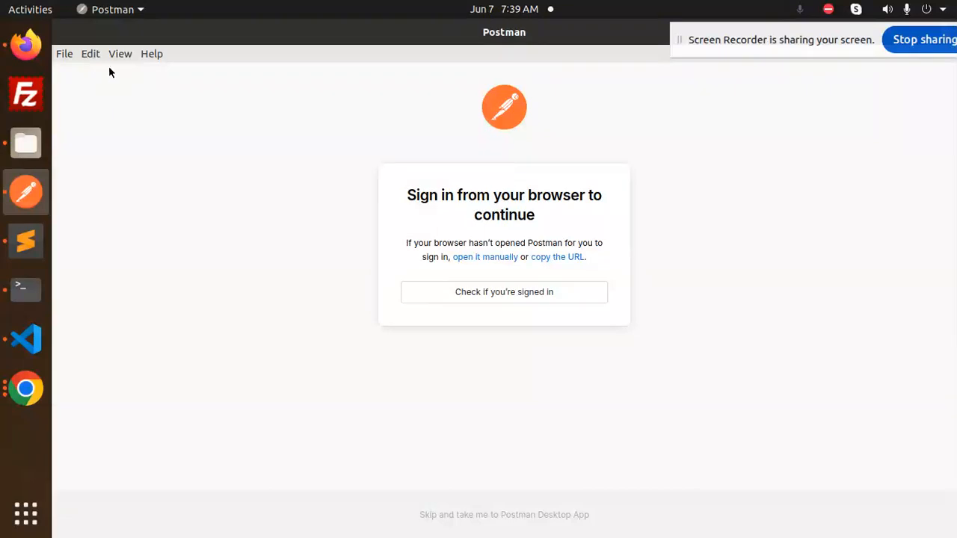
{"action": "left_click", "coordinate": [25, 45]}
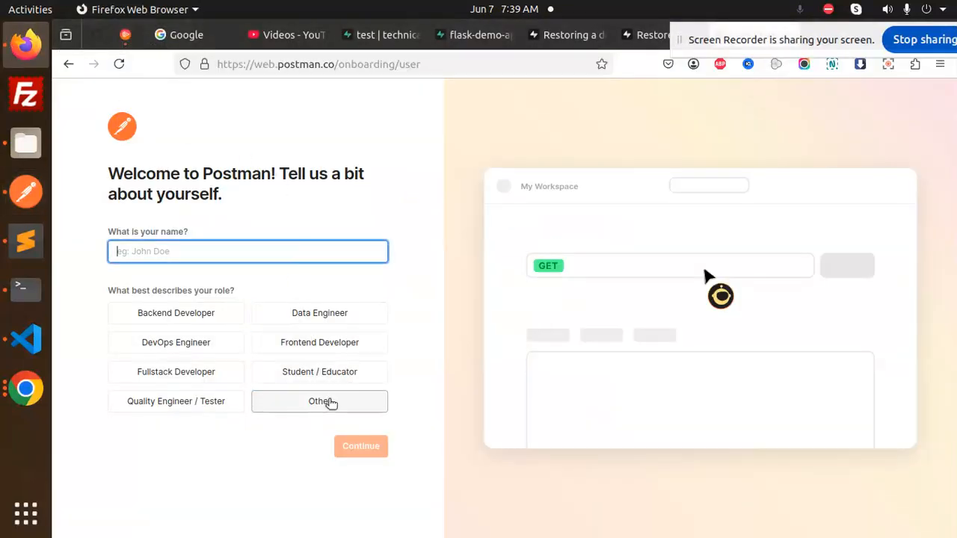
{"action": "type", "text": "rajnikant"}
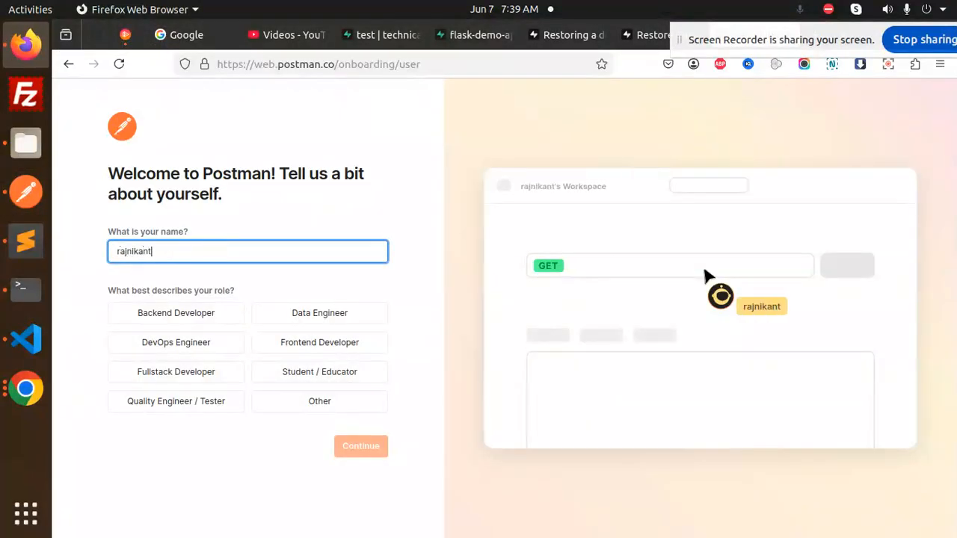
{"action": "left_click", "coordinate": [175, 313]}
{"action": "left_click", "coordinate": [361, 446]}
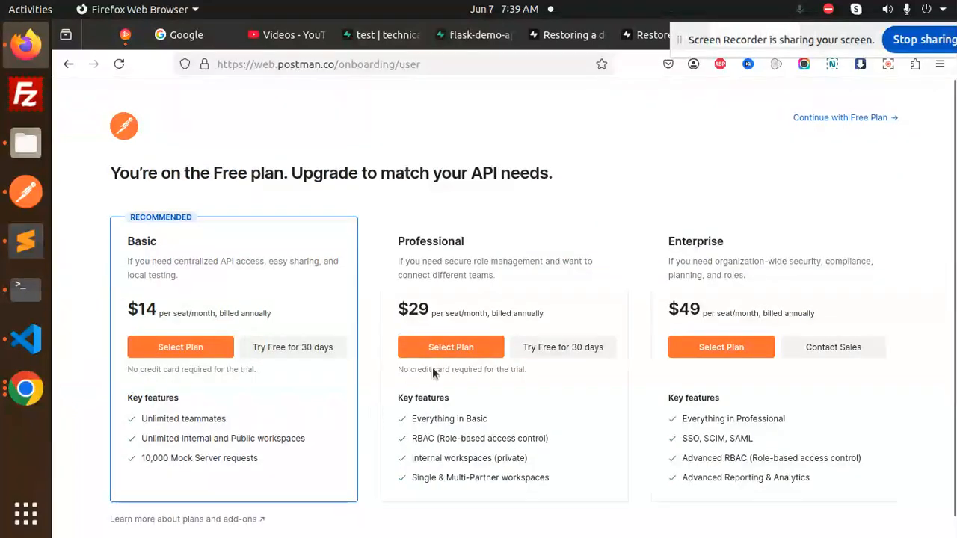
{"action": "left_click", "coordinate": [840, 118]}
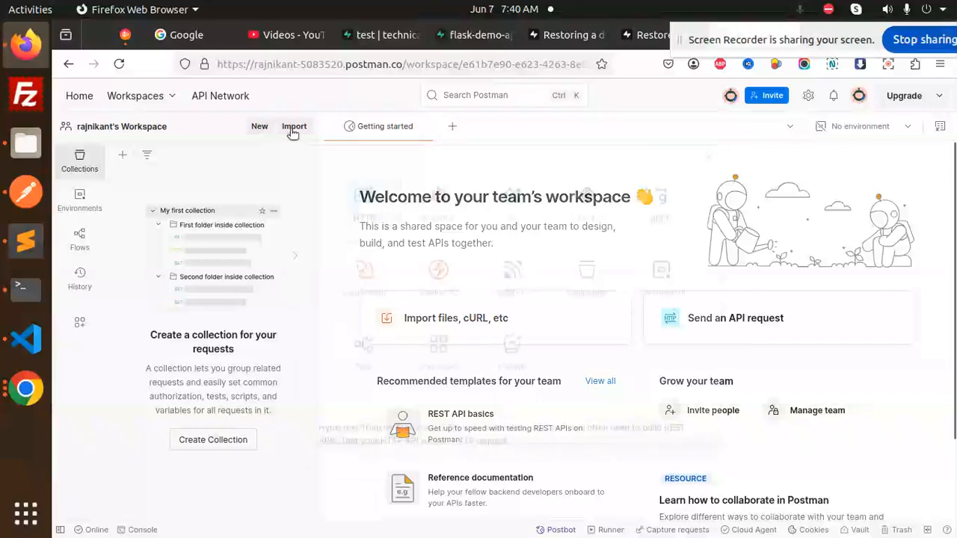
{"action": "left_click", "coordinate": [259, 126]}
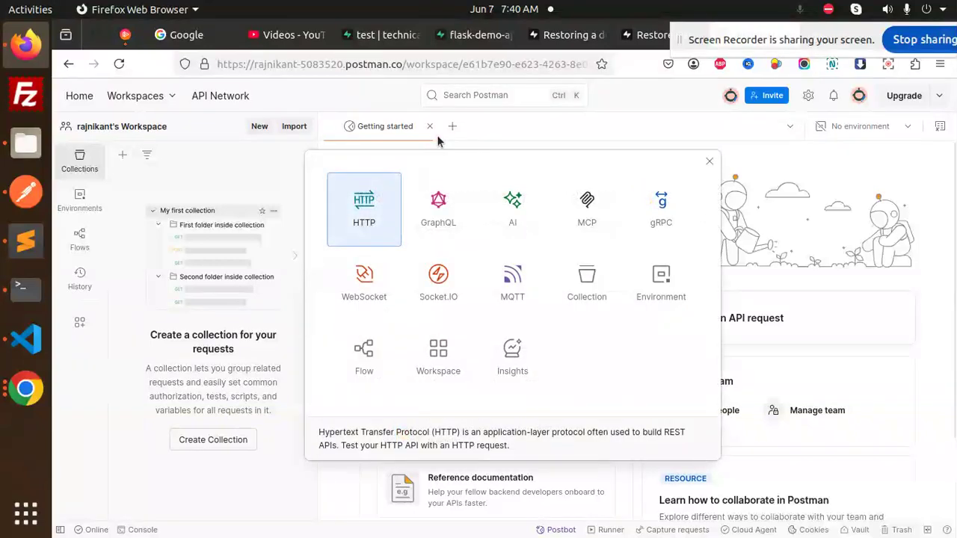
{"action": "left_click", "coordinate": [382, 202]}
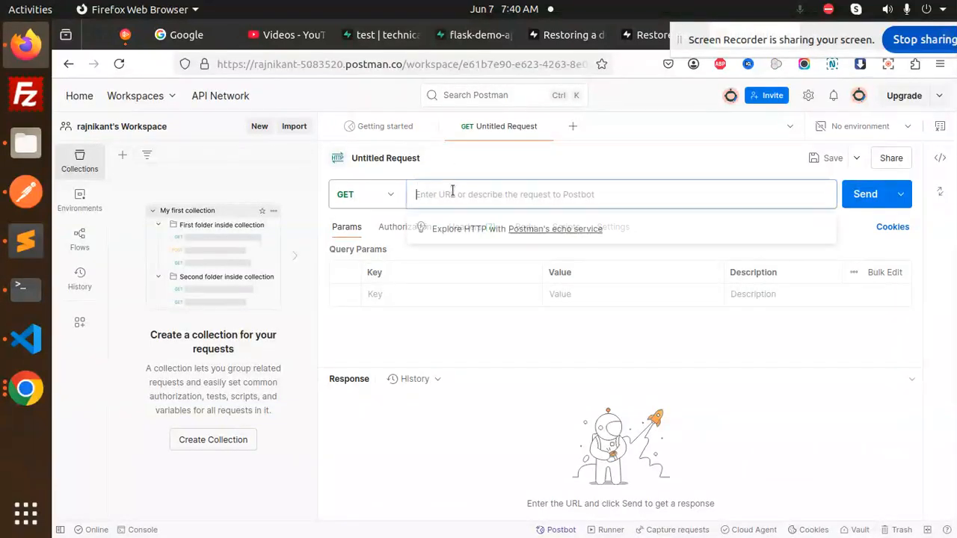
{"action": "type", "text": "http://127.0.0.1:5000"}
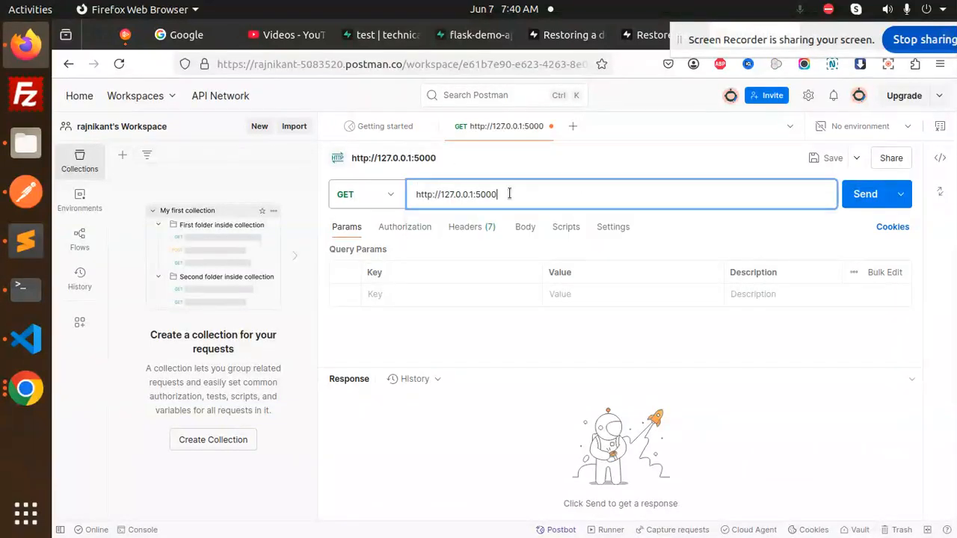
{"action": "type", "text": "/users"}
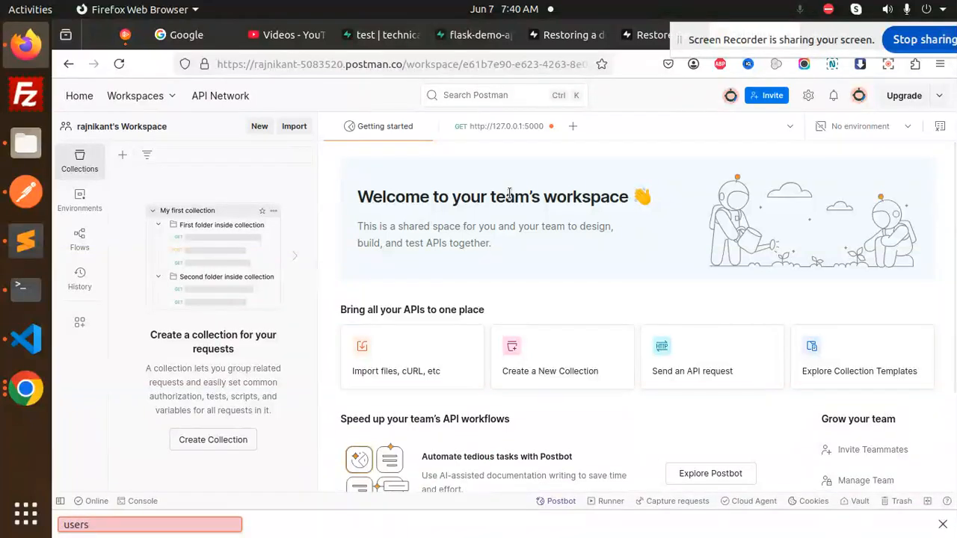
{"action": "left_click", "coordinate": [495, 125]}
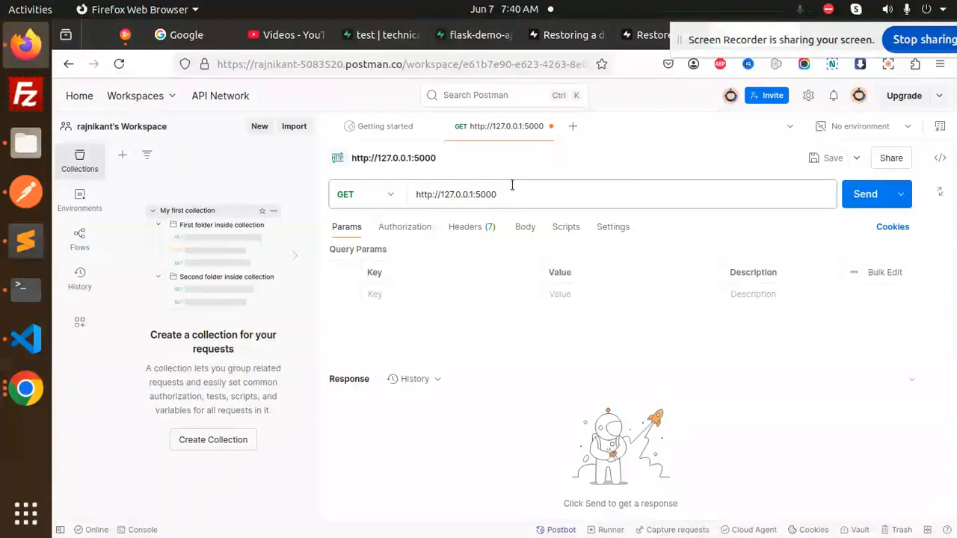
{"action": "left_click", "coordinate": [514, 194]}
{"action": "type", "text": "/users"}
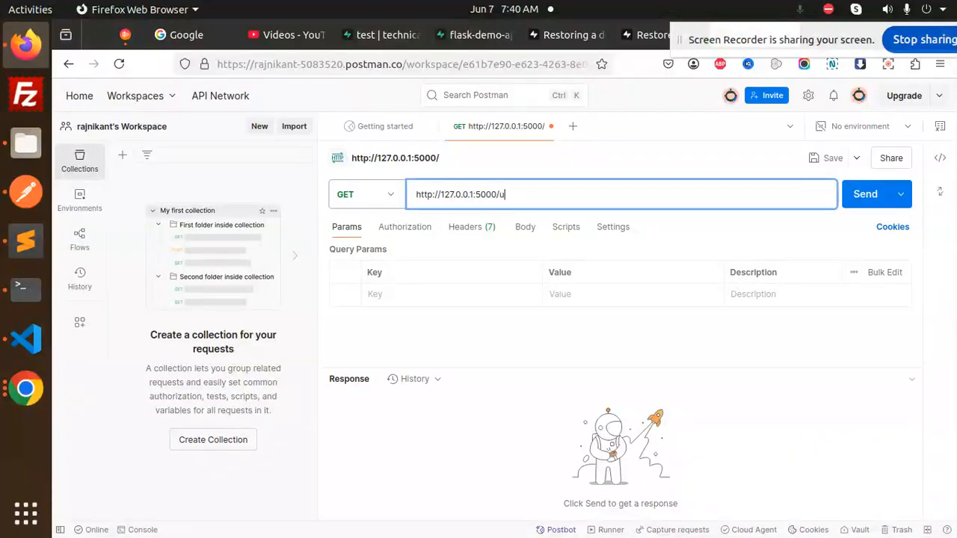
{"action": "left_click", "coordinate": [865, 194]}
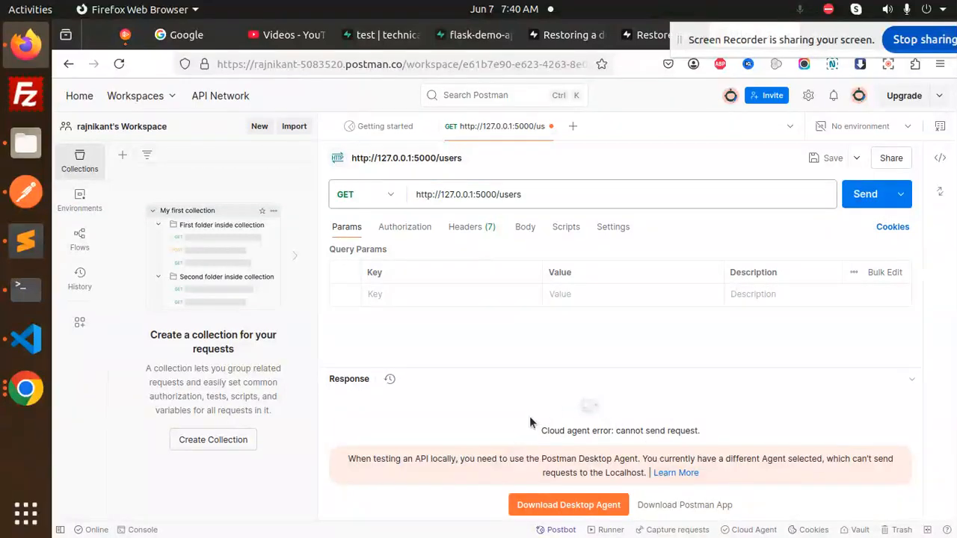
Step: Select the full request URL and bring up the open Chrome windows
{"action": "triple_click", "coordinate": [542, 196]}
{"action": "key", "text": "ctrl+c"}
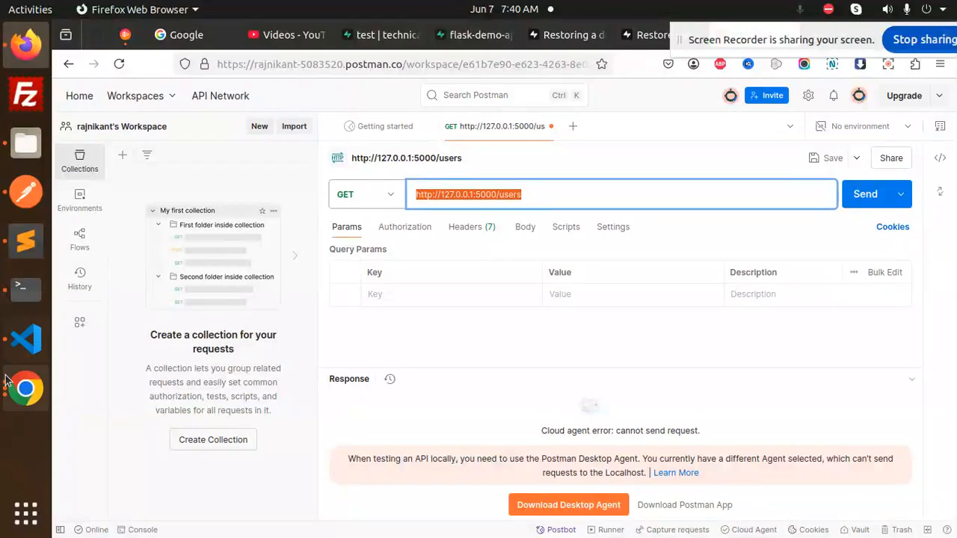
{"action": "left_click", "coordinate": [25, 389]}
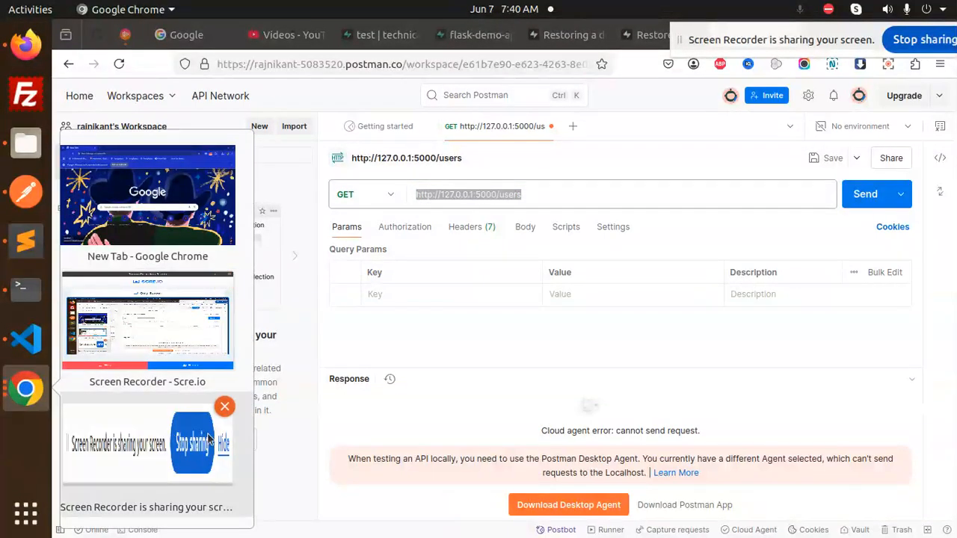
Step: Bring the Postman desktop app forward and quit it from its dock menu
{"action": "left_click", "coordinate": [503, 241]}
{"action": "left_click", "coordinate": [25, 194]}
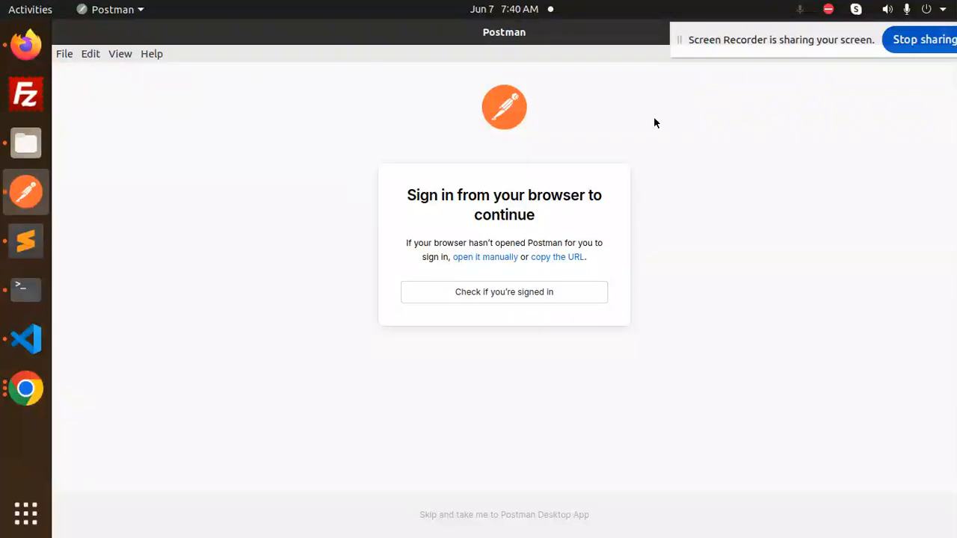
{"action": "right_click", "coordinate": [25, 194]}
{"action": "left_click", "coordinate": [90, 239]}
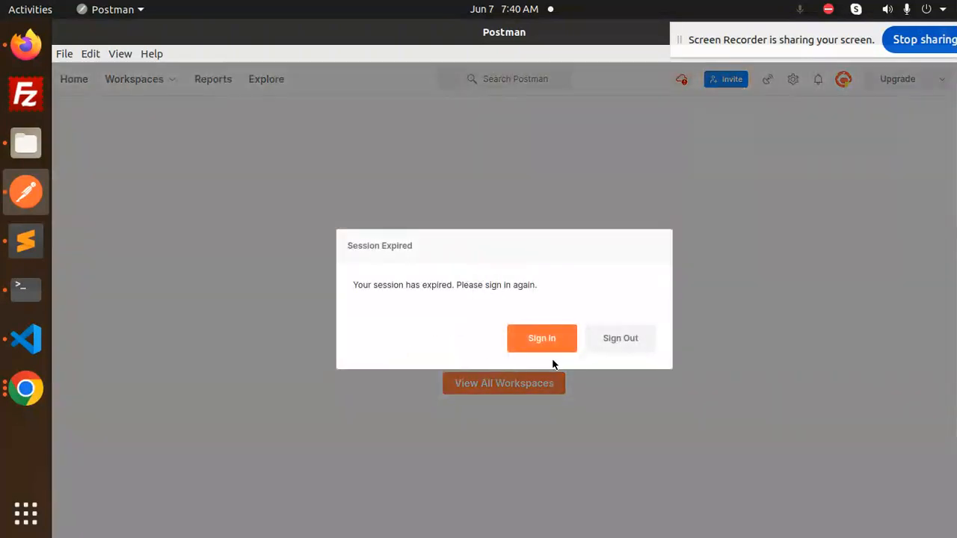
Step: Start signing out of the expired session, cancel to keep local data, and surface the browser sign-in page
{"action": "left_click", "coordinate": [614, 339]}
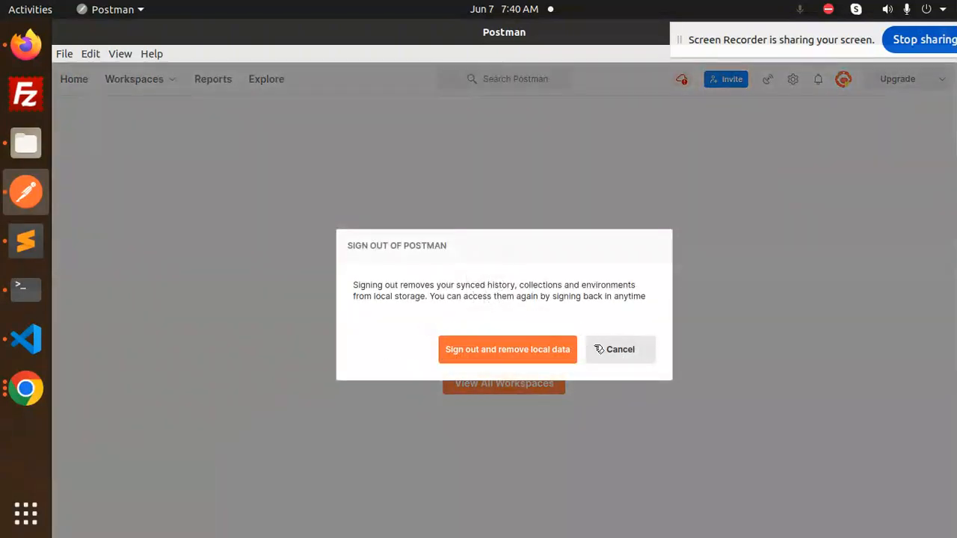
{"action": "left_click", "coordinate": [611, 351]}
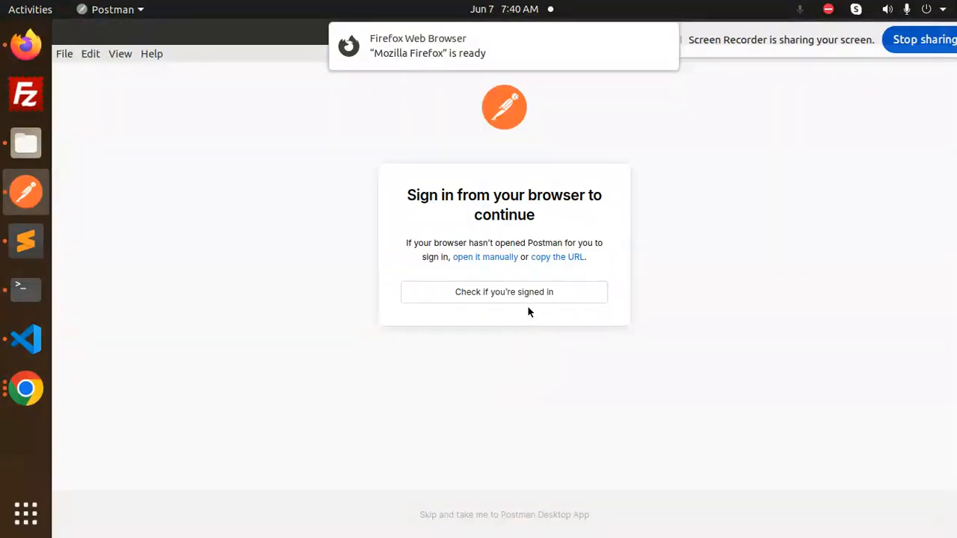
{"action": "left_click", "coordinate": [465, 52]}
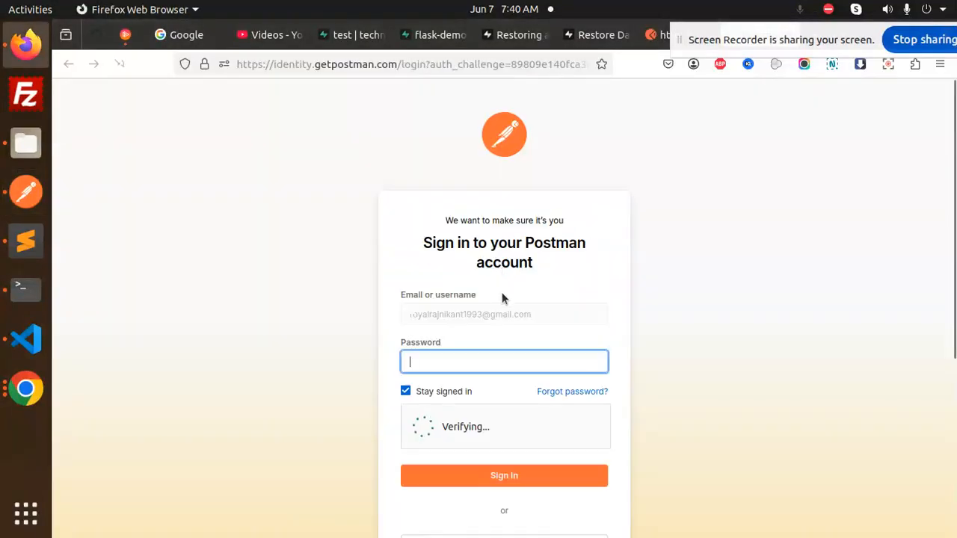
{"action": "scroll", "coordinate": [525, 420], "scroll_direction": "down", "scroll_amount": 3}
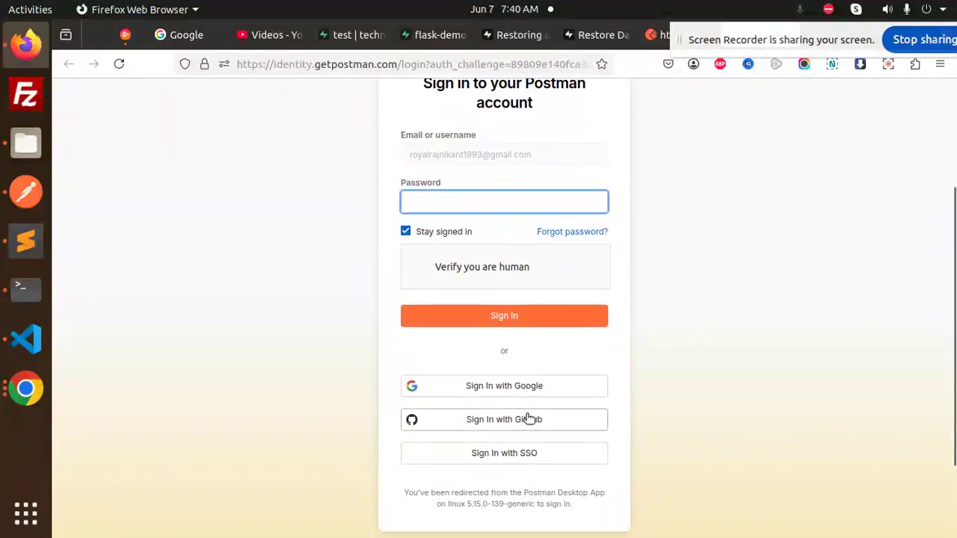
Step: Sign in with Google in Firefox, then retry Sign In and 'Check if you're signed in' in the desktop app
{"action": "left_click", "coordinate": [502, 393]}
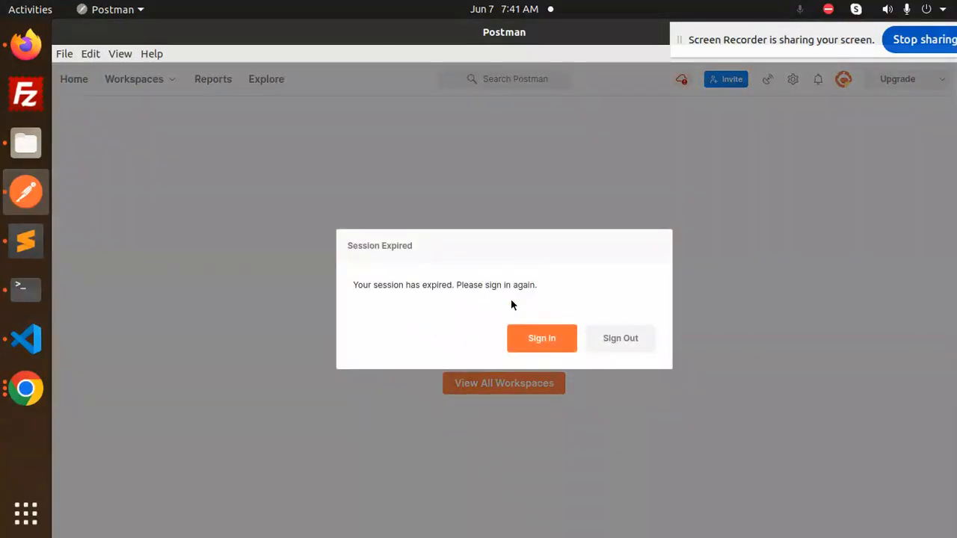
{"action": "left_click", "coordinate": [542, 338]}
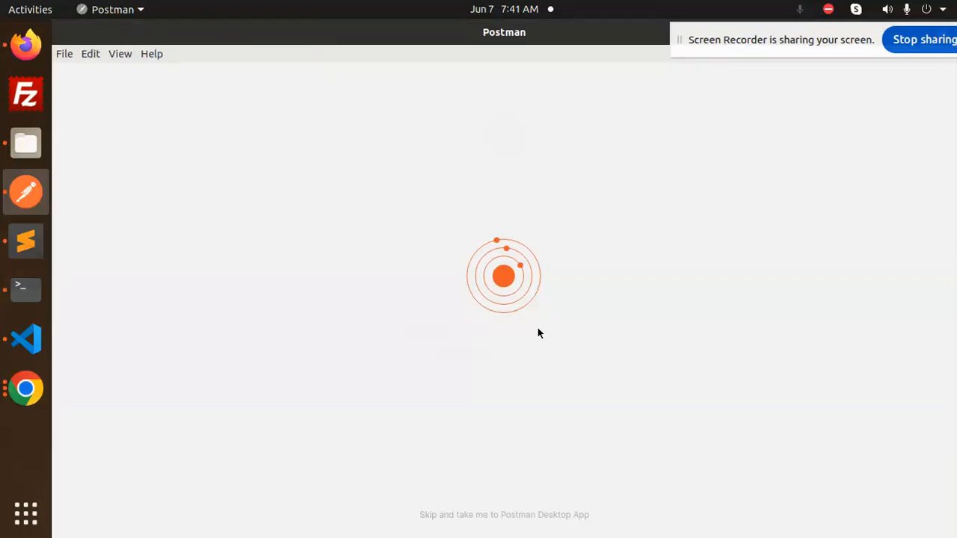
{"action": "left_click", "coordinate": [515, 291]}
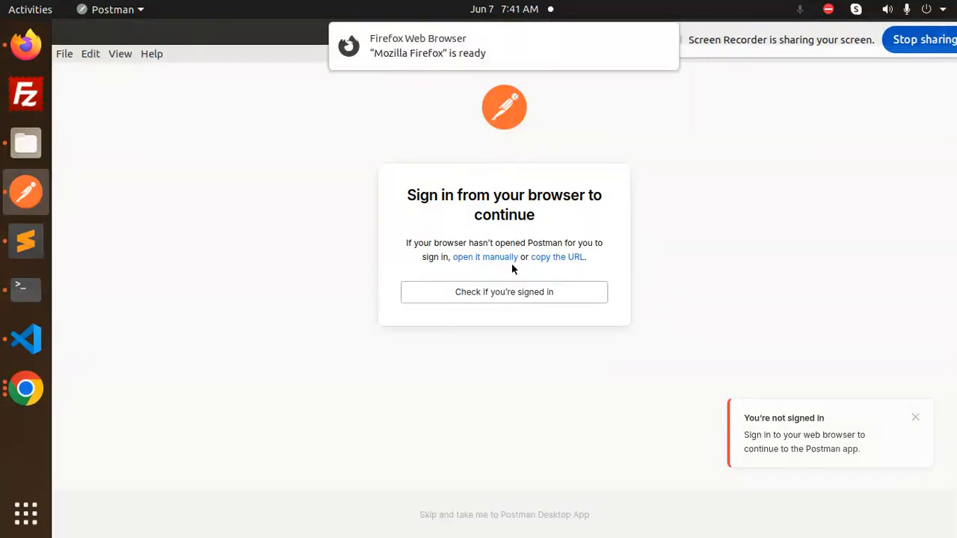
{"action": "left_click", "coordinate": [504, 52]}
{"action": "scroll", "coordinate": [515, 396], "scroll_direction": "down", "scroll_amount": 3}
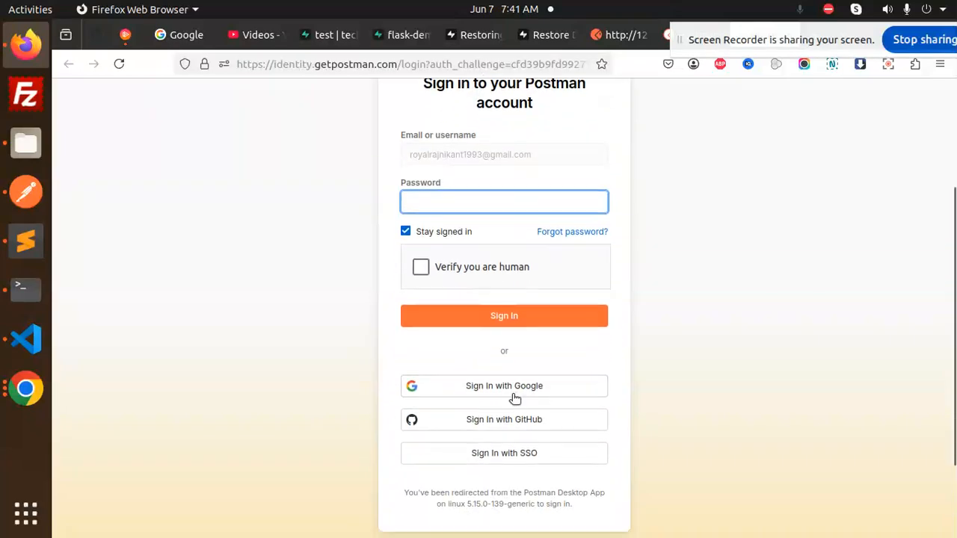
Step: Sign in with Google once more, then sign out and remove local data so Postman opens in Scratch Pad
{"action": "left_click", "coordinate": [505, 386]}
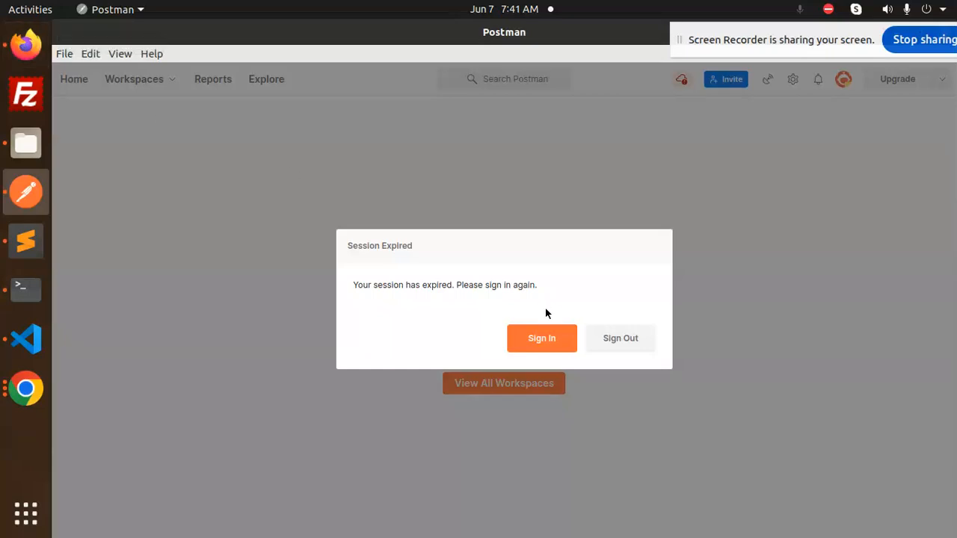
{"action": "left_click", "coordinate": [620, 338]}
{"action": "left_click", "coordinate": [544, 352]}
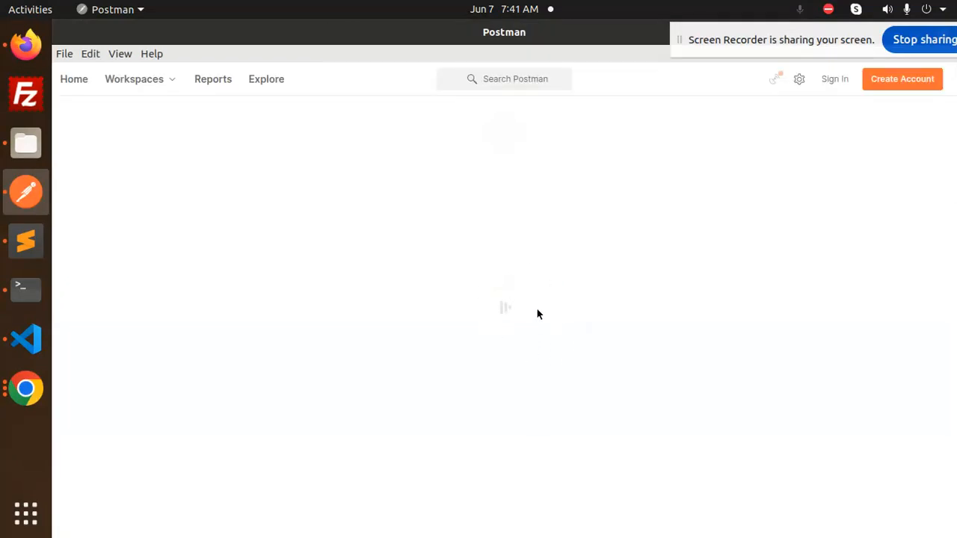
{"action": "left_click", "coordinate": [454, 135]}
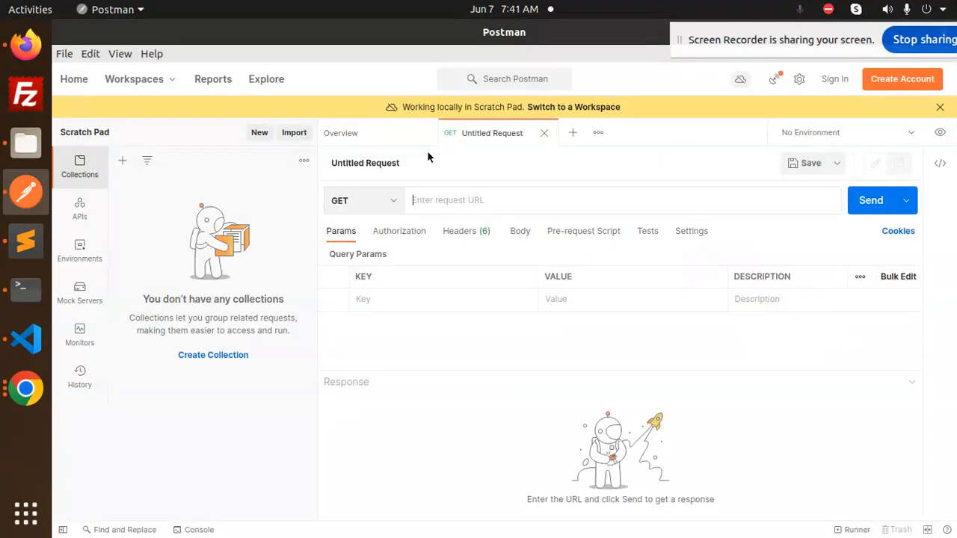
{"action": "left_click", "coordinate": [421, 197]}
{"action": "key", "text": "ctrl+v"}
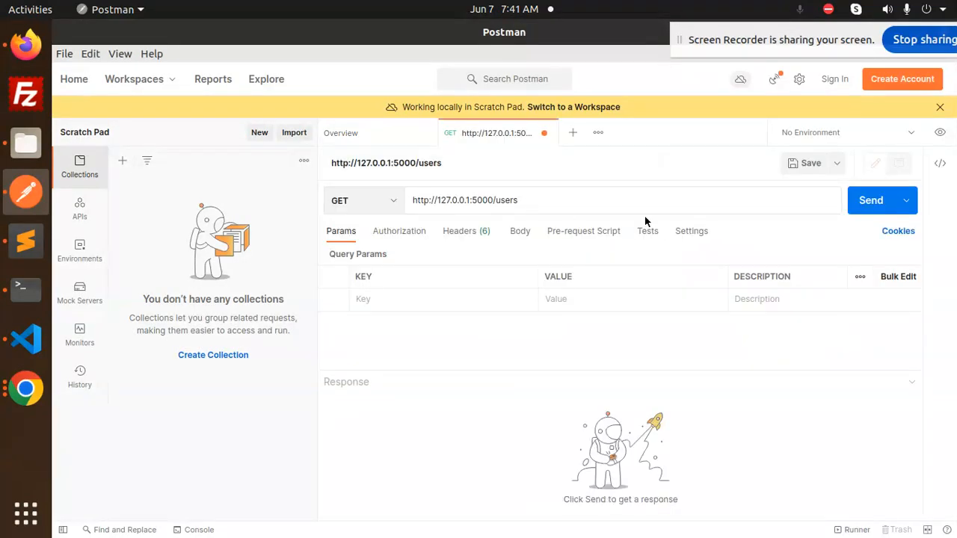
{"action": "left_click", "coordinate": [871, 200]}
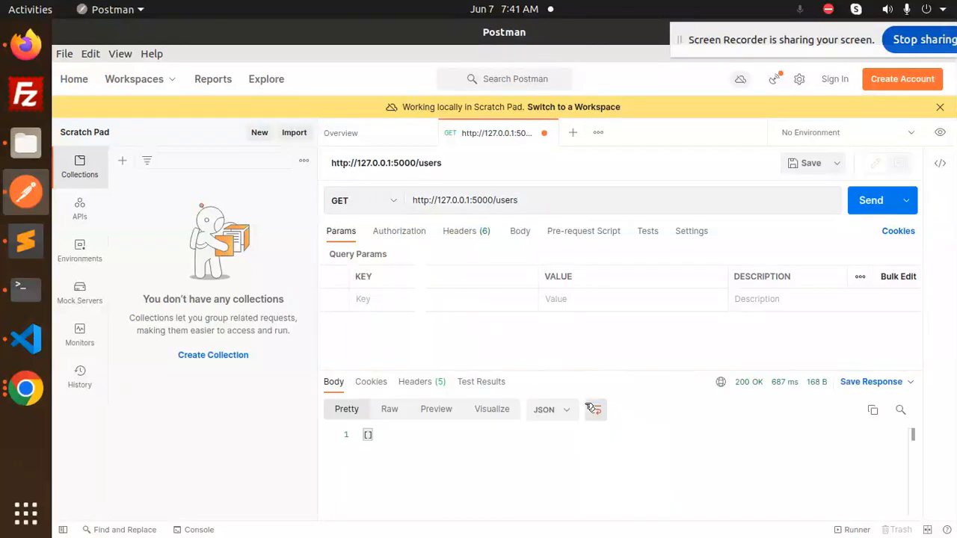
{"action": "left_click", "coordinate": [459, 438]}
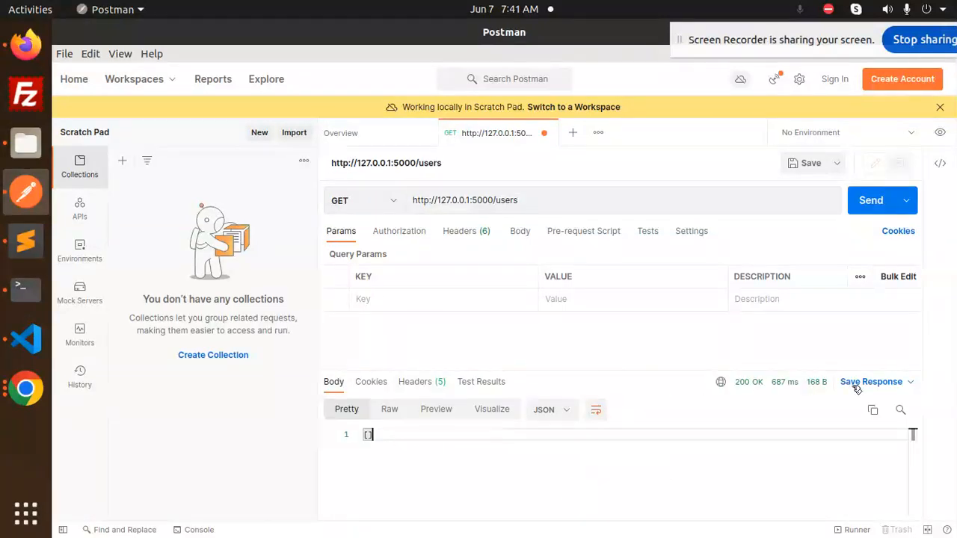
Step: Switch to the browser and bring up the flask-demo-app Supabase table editor tab
{"action": "left_click", "coordinate": [26, 45]}
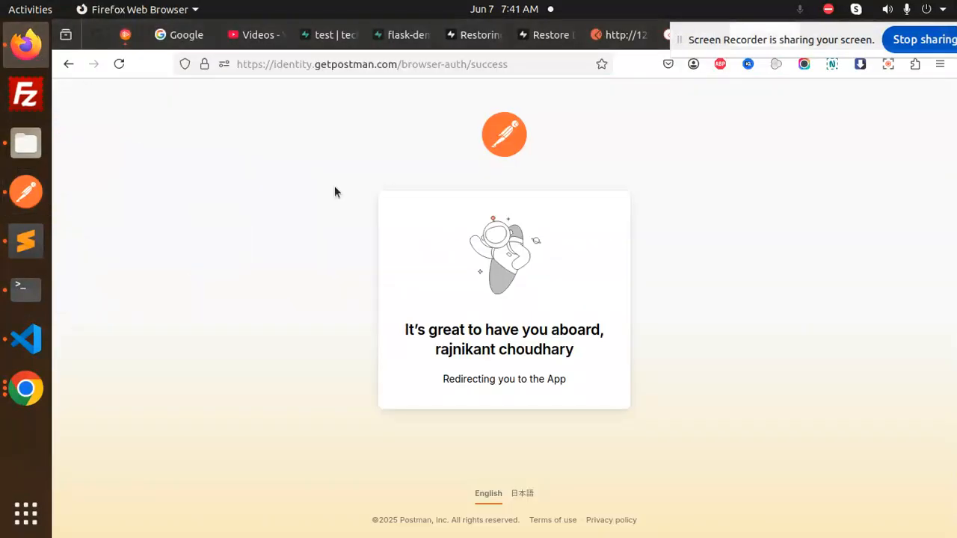
{"action": "left_click", "coordinate": [27, 389]}
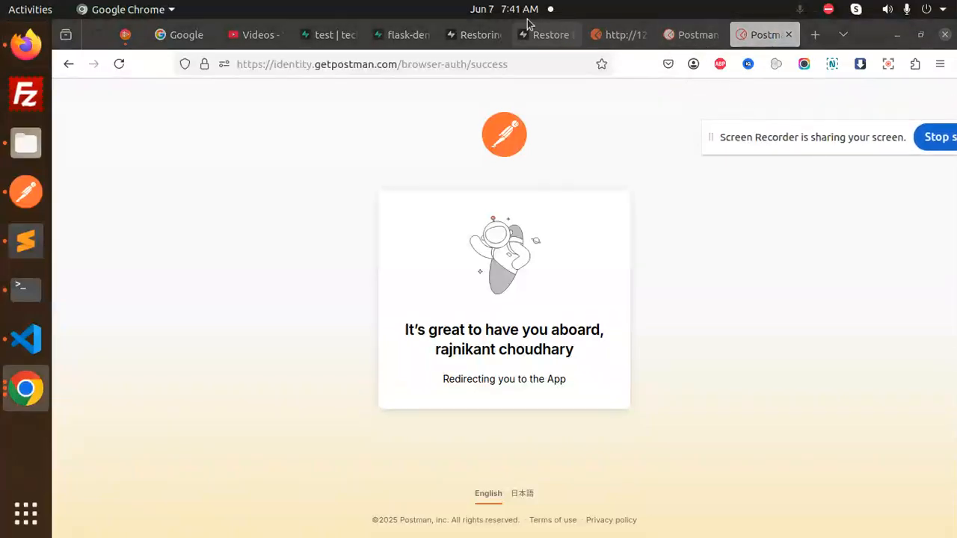
{"action": "left_click", "coordinate": [549, 34]}
{"action": "left_click", "coordinate": [478, 34]}
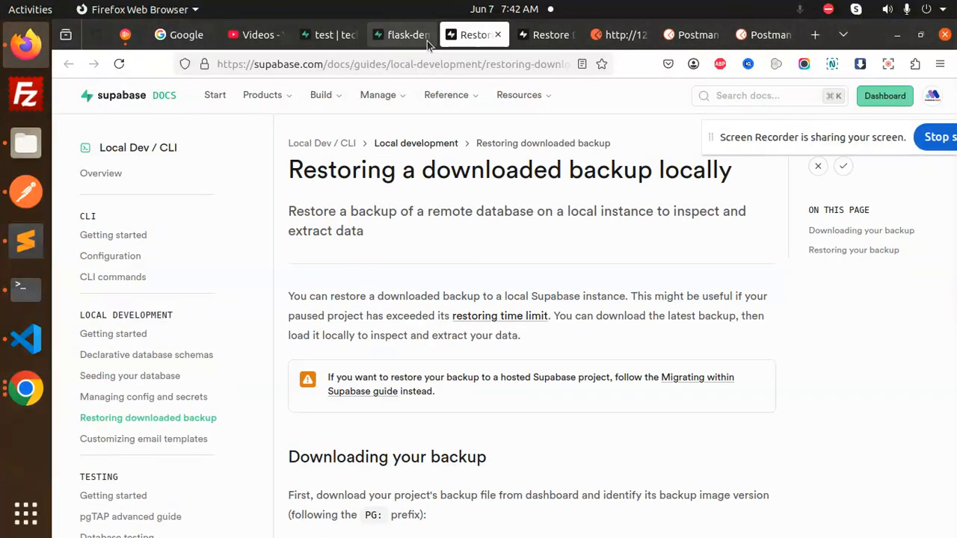
{"action": "left_click", "coordinate": [404, 35]}
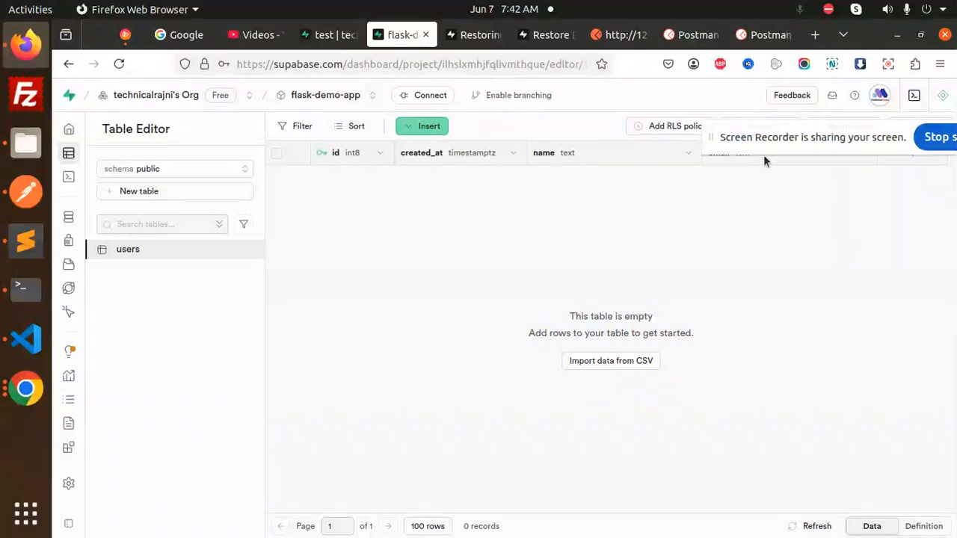
Step: Start inserting a new row into the Supabase users table via Insert > Insert row
{"action": "left_click_drag", "start_coordinate": [764, 137], "coordinate": [777, 221]}
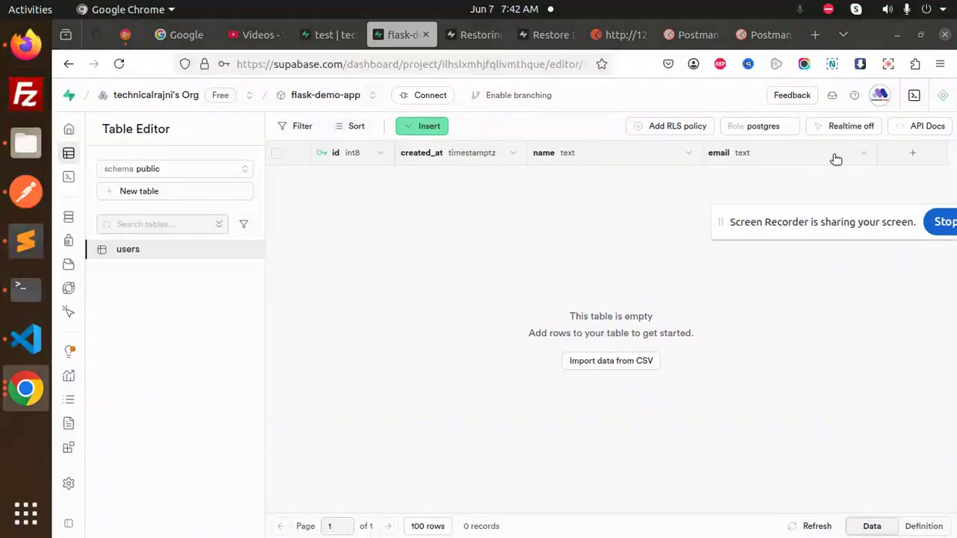
{"action": "left_click", "coordinate": [914, 155]}
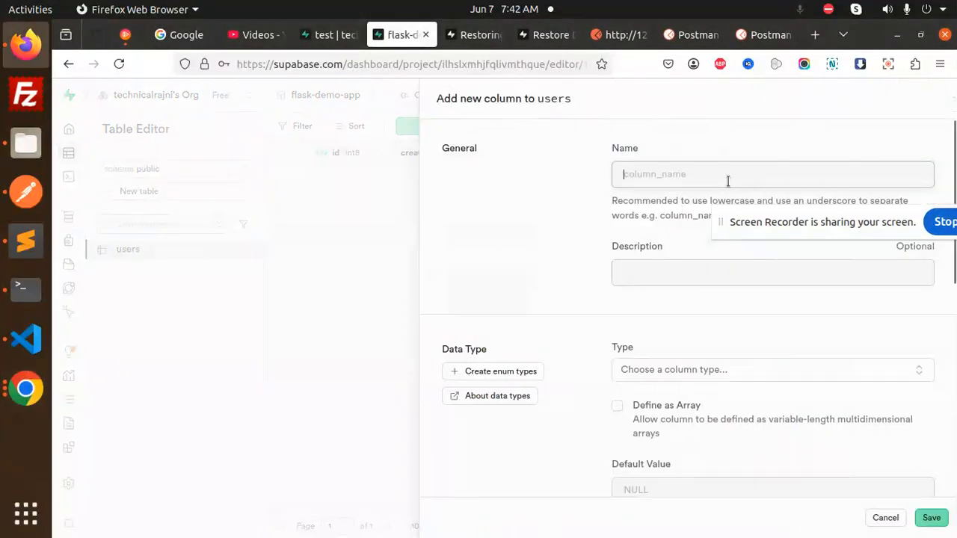
{"action": "left_click", "coordinate": [369, 222]}
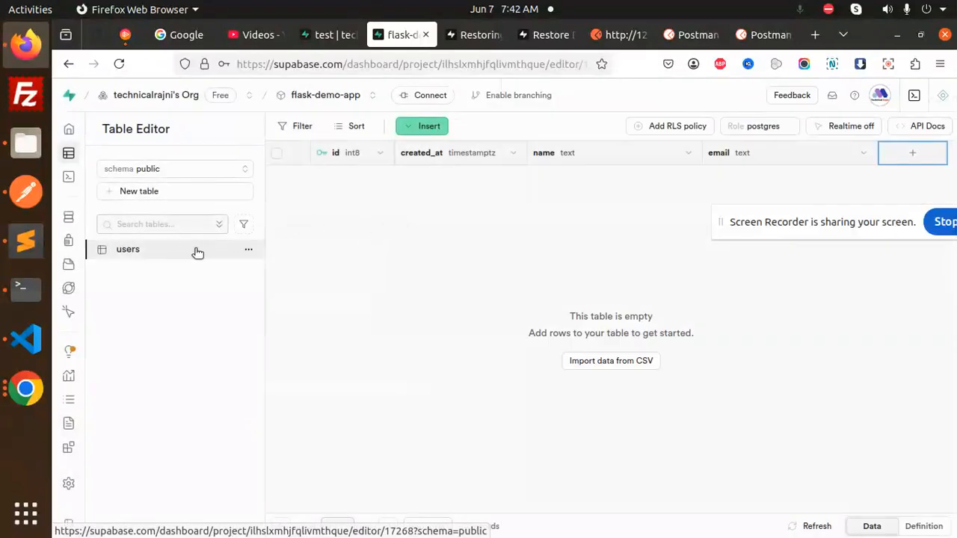
{"action": "left_click", "coordinate": [248, 249]}
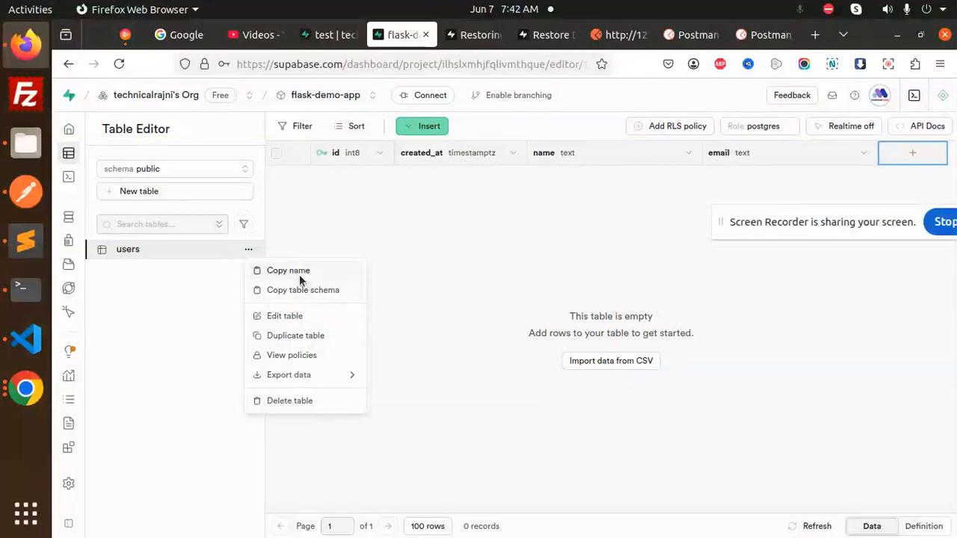
{"action": "left_click", "coordinate": [413, 127]}
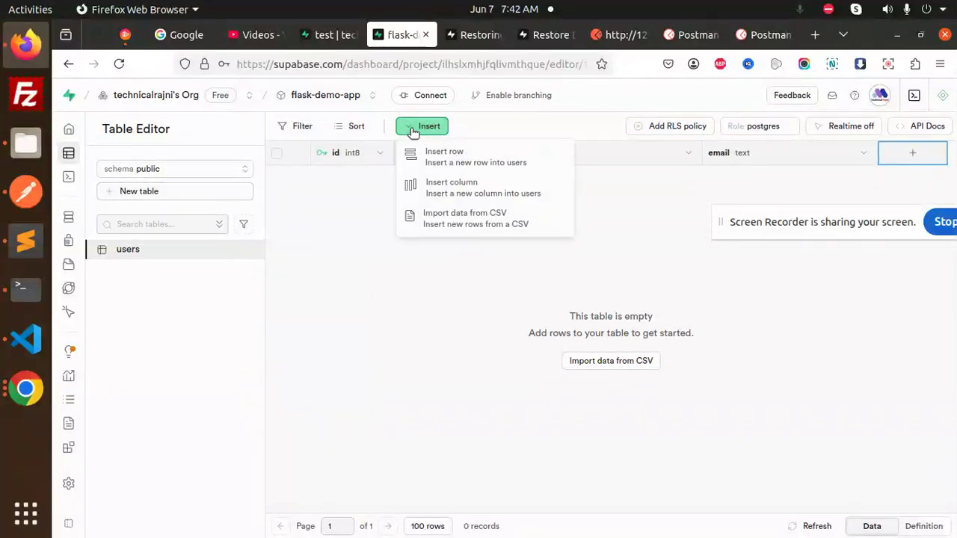
{"action": "left_click", "coordinate": [454, 157]}
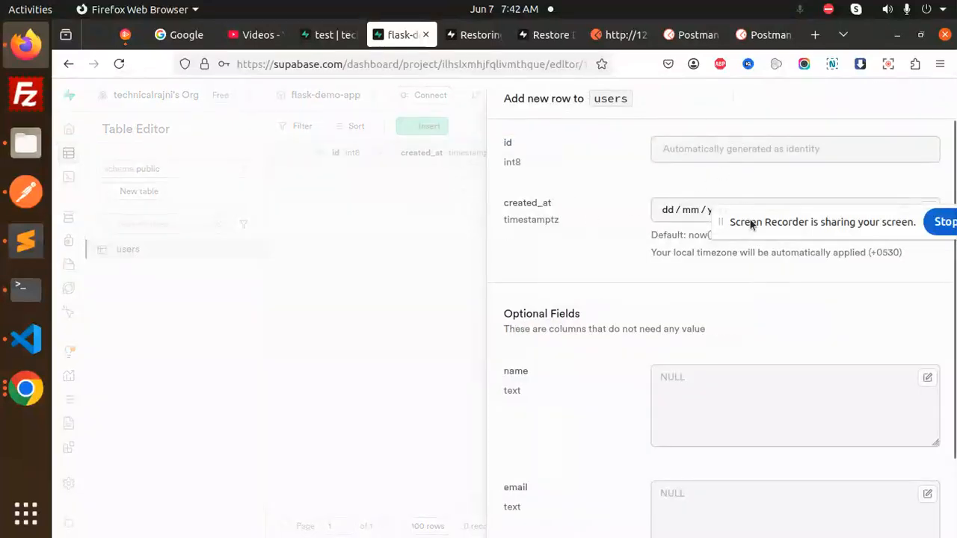
{"action": "left_click_drag", "start_coordinate": [751, 222], "coordinate": [766, 82]}
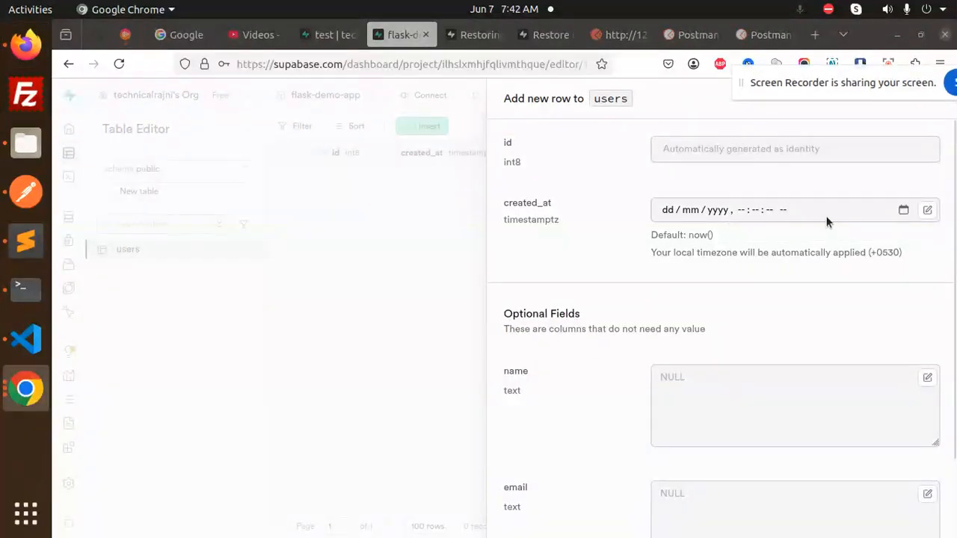
{"action": "scroll", "coordinate": [724, 373], "scroll_direction": "down", "scroll_amount": 2}
{"action": "left_click", "coordinate": [725, 314]}
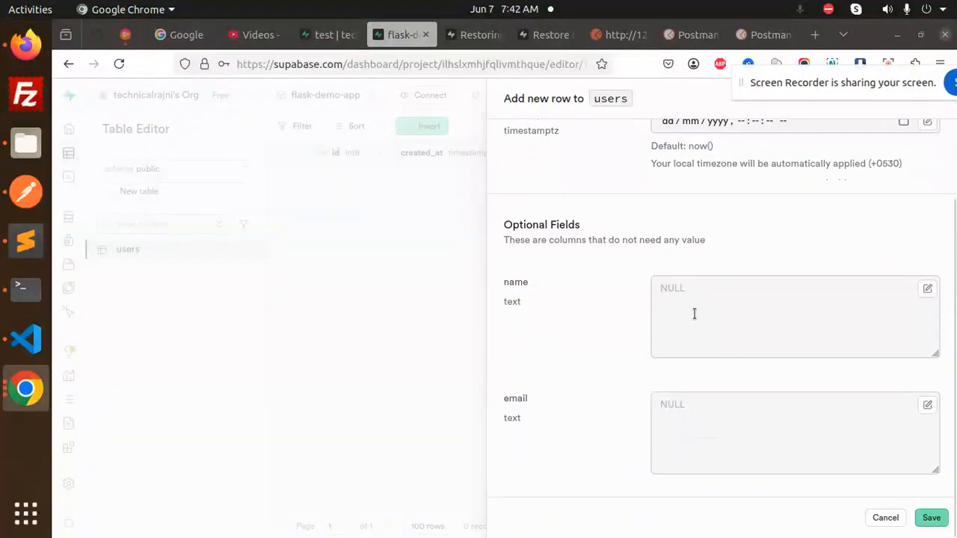
{"action": "type", "text": "rajnikant"}
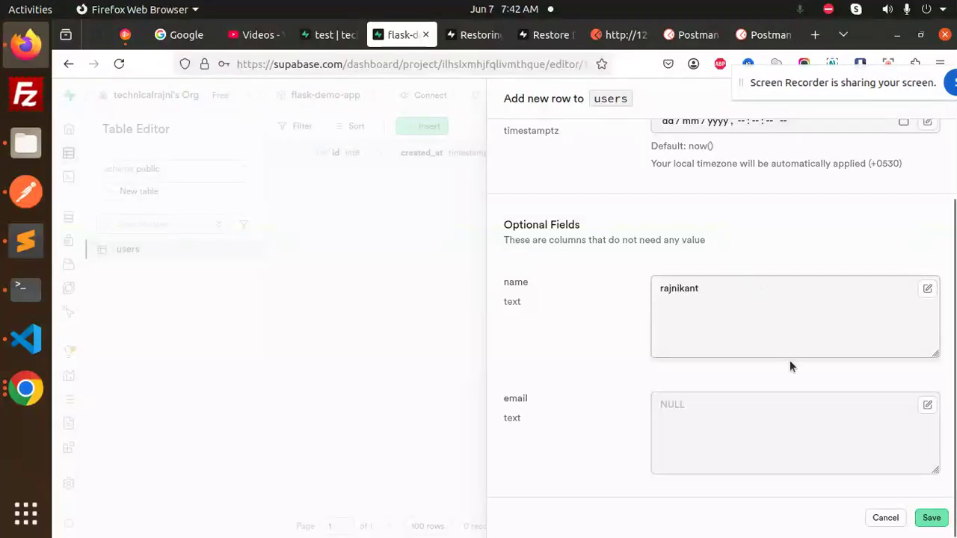
{"action": "left_click", "coordinate": [747, 429]}
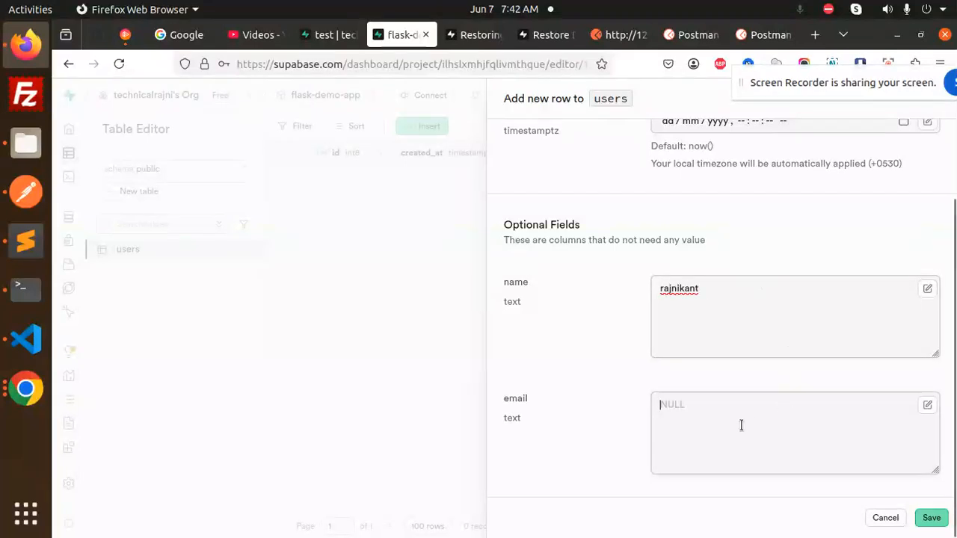
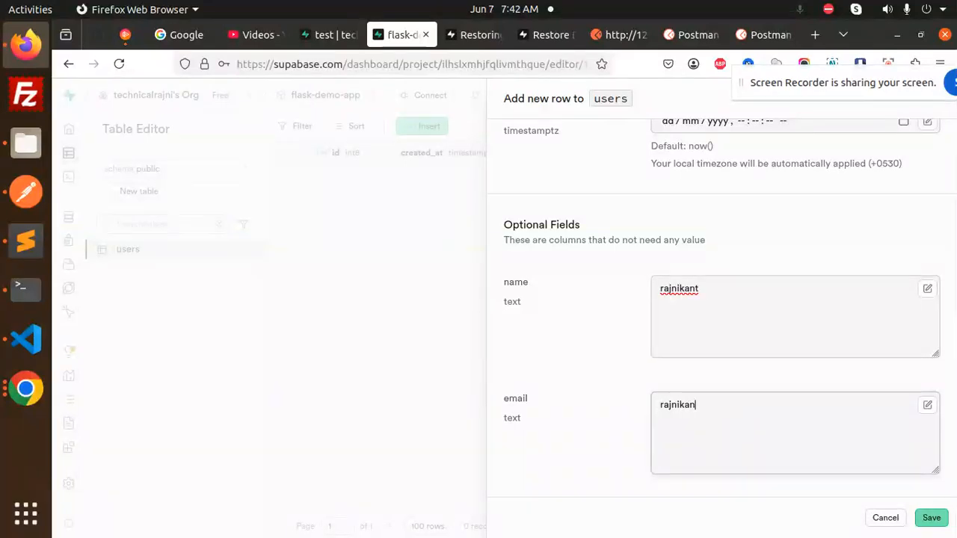
{"action": "left_click", "coordinate": [931, 517]}
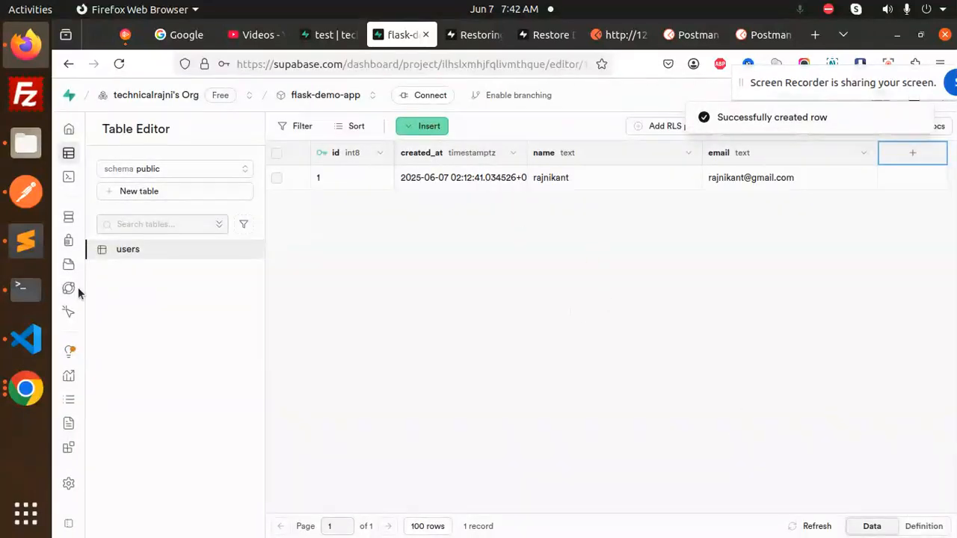
Step: Re-send the GET /users request in Postman, which still returns an empty array
{"action": "left_click", "coordinate": [25, 194]}
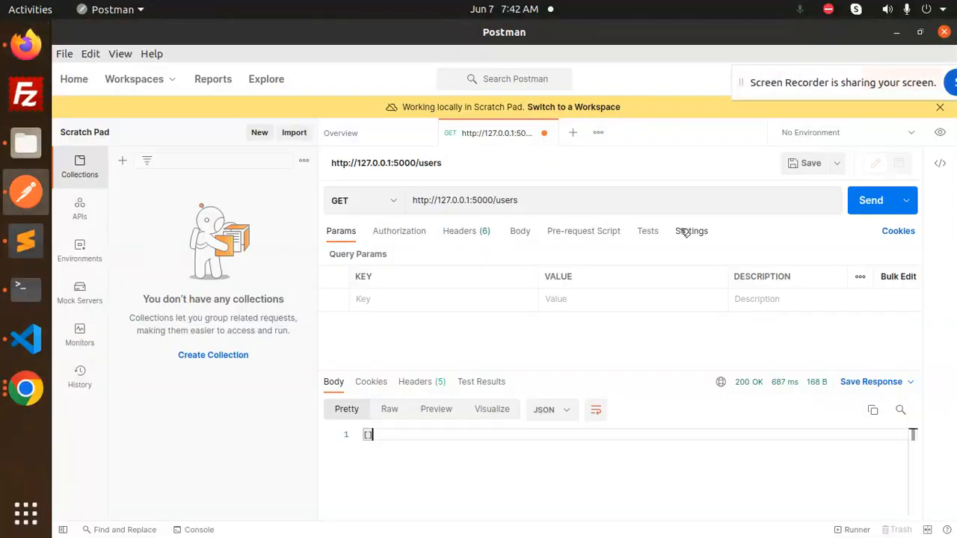
{"action": "left_click", "coordinate": [881, 200]}
{"action": "left_click", "coordinate": [872, 199]}
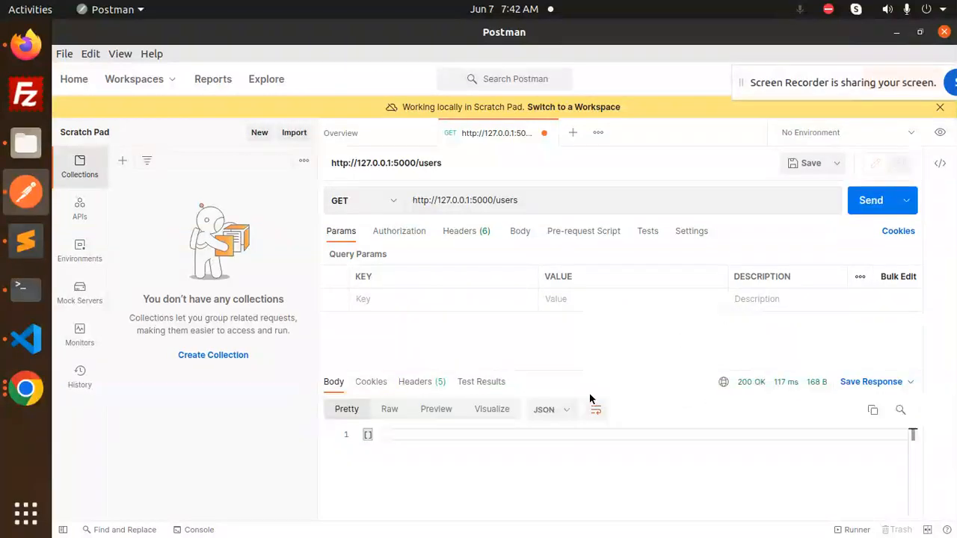
Step: Cycle between app.py, the Supabase users table and the terminal running Flask
{"action": "left_click", "coordinate": [25, 340]}
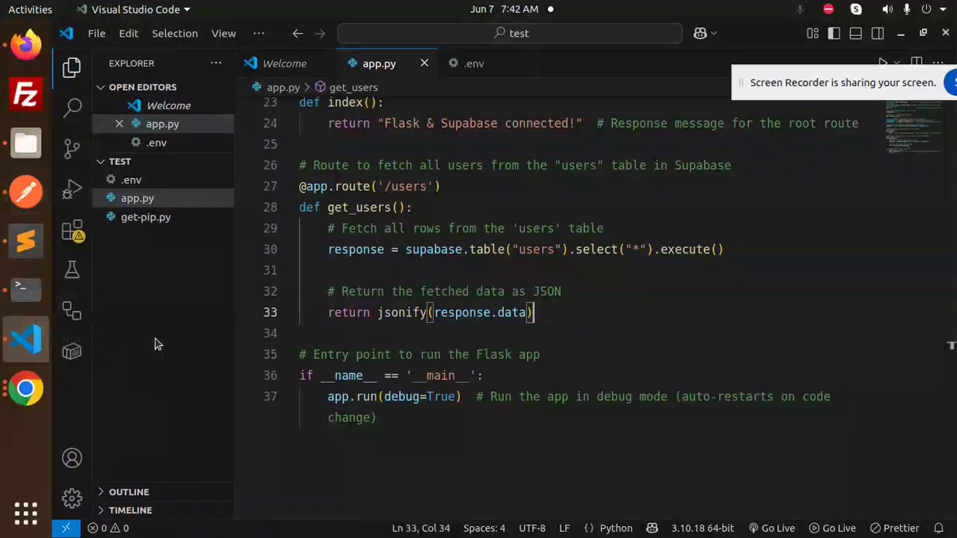
{"action": "left_click", "coordinate": [26, 45]}
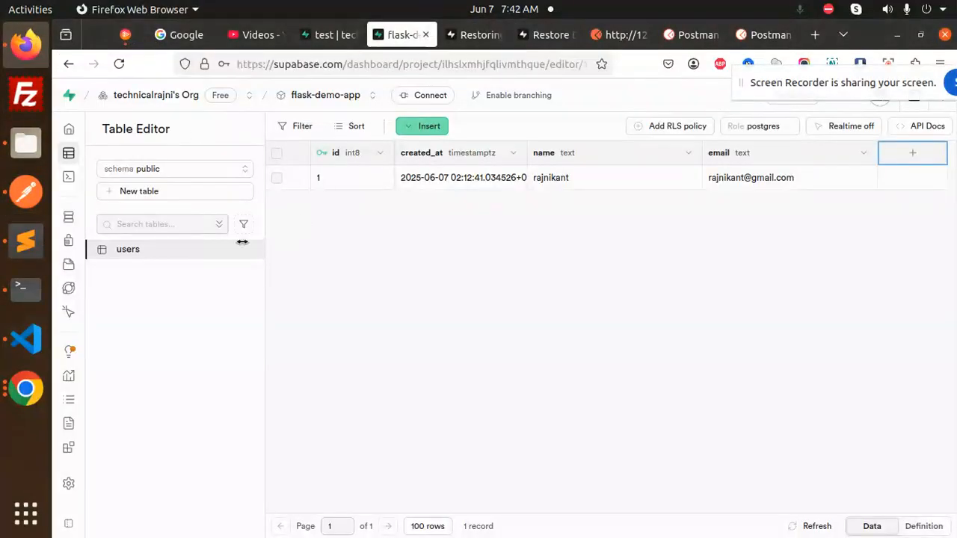
{"action": "key", "text": "alt+Tab"}
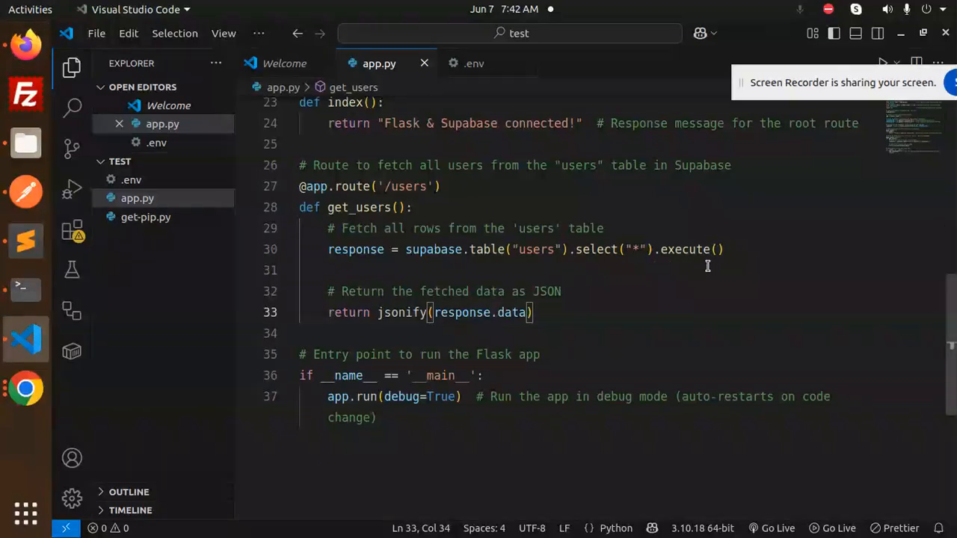
{"action": "key", "text": "alt+Tab"}
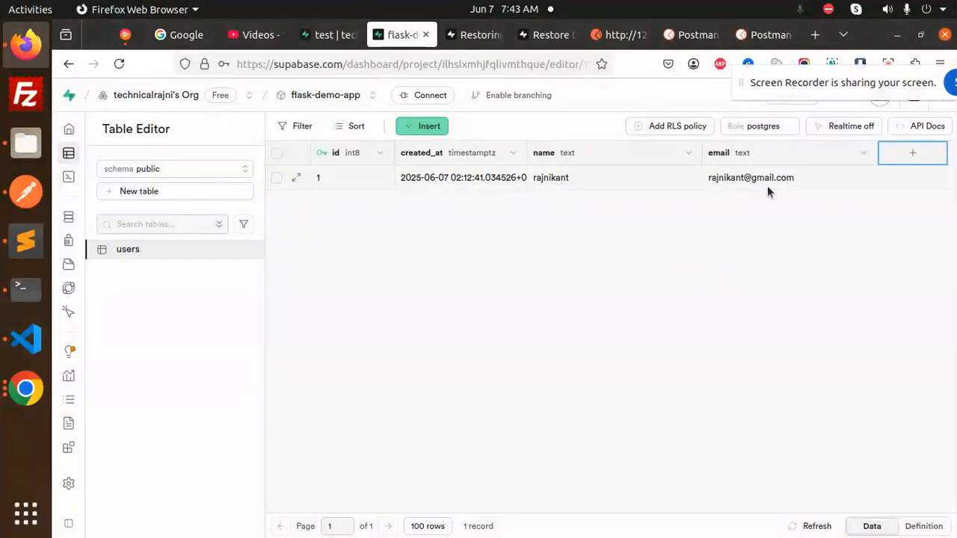
{"action": "key", "text": "alt+Tab"}
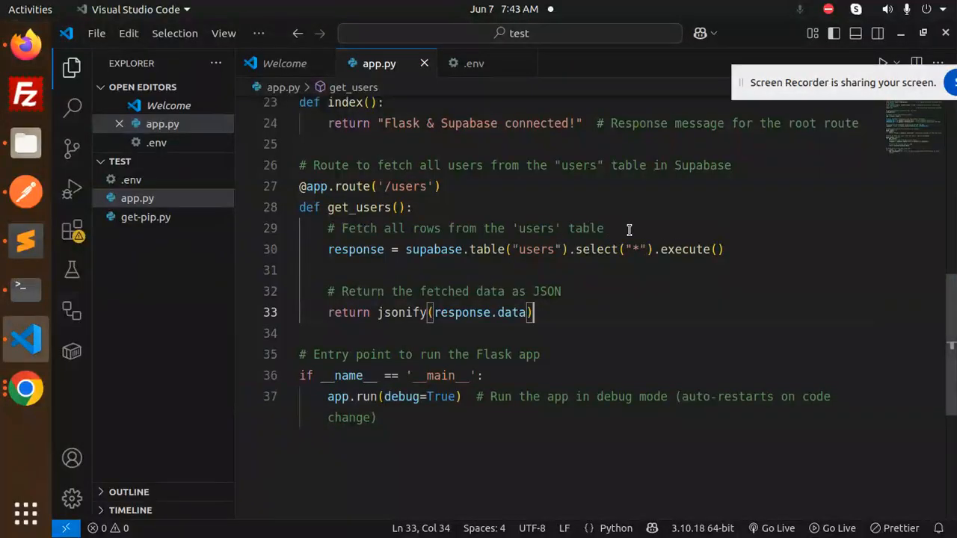
{"action": "key", "text": "alt+Tab"}
Step: Stop the Flask server with Ctrl+C and relaunch python3 app.py
{"action": "key", "text": "ctrl+c"}
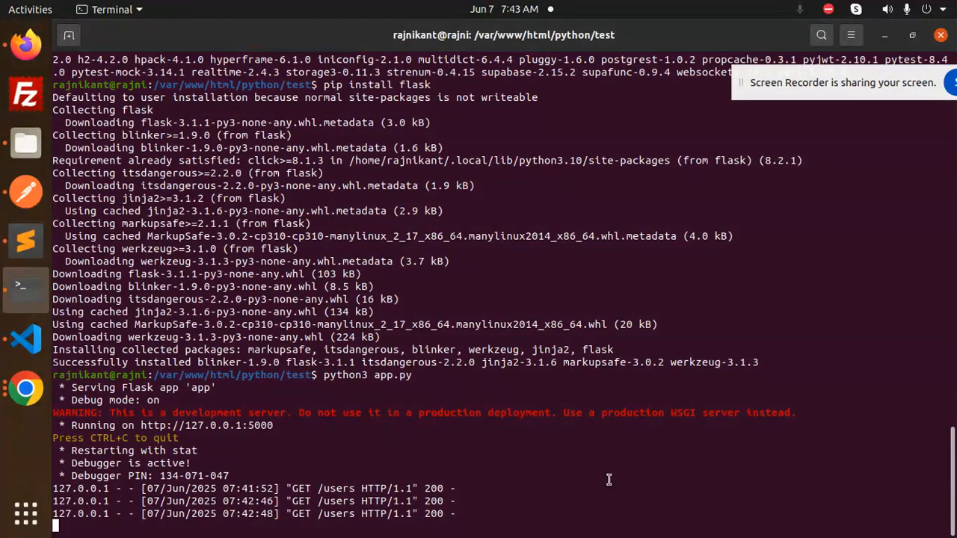
{"action": "key", "text": "ctrl+c"}
{"action": "key", "text": "Up"}
{"action": "key", "text": "Return"}
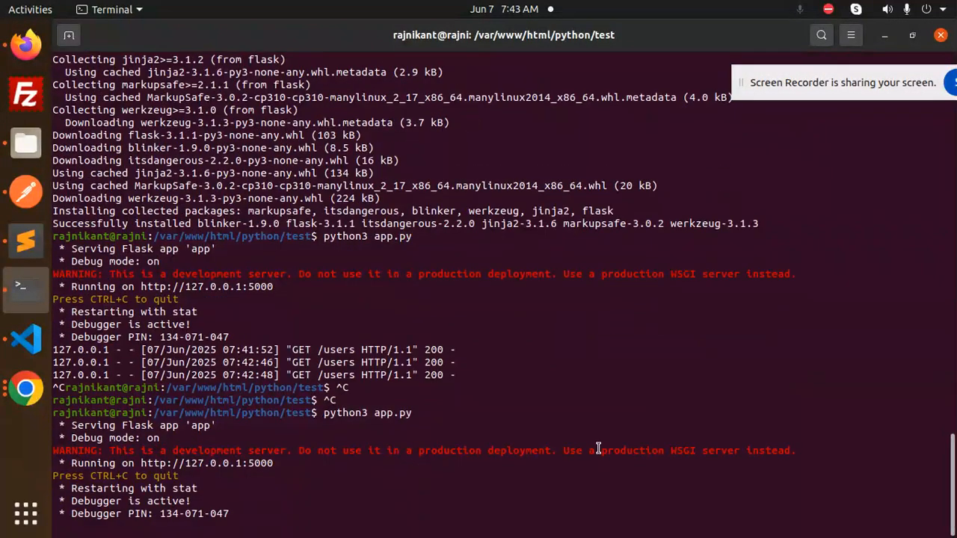
Step: Re-send GET /users to the restarted server, inspect the still-empty JSON response, and return to app.py
{"action": "left_click", "coordinate": [26, 193]}
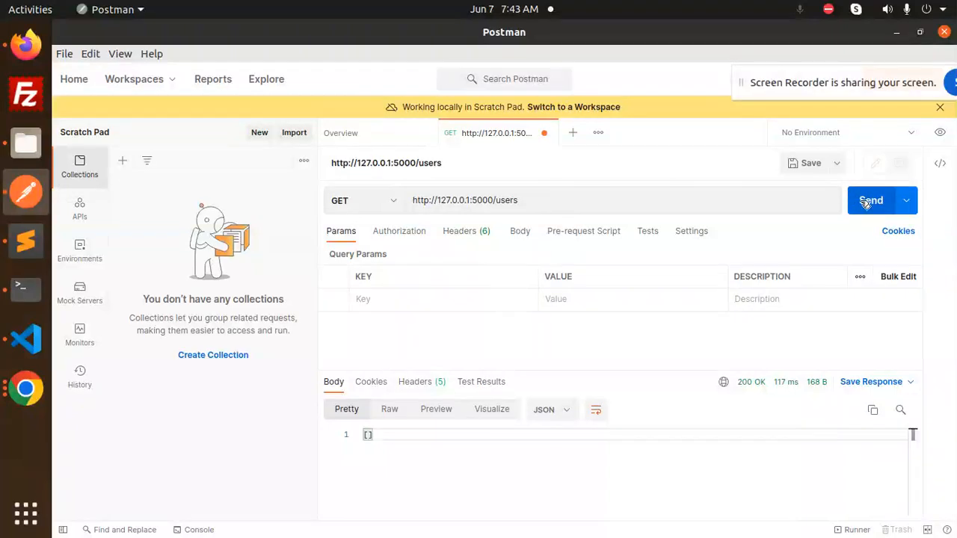
{"action": "left_click", "coordinate": [871, 200]}
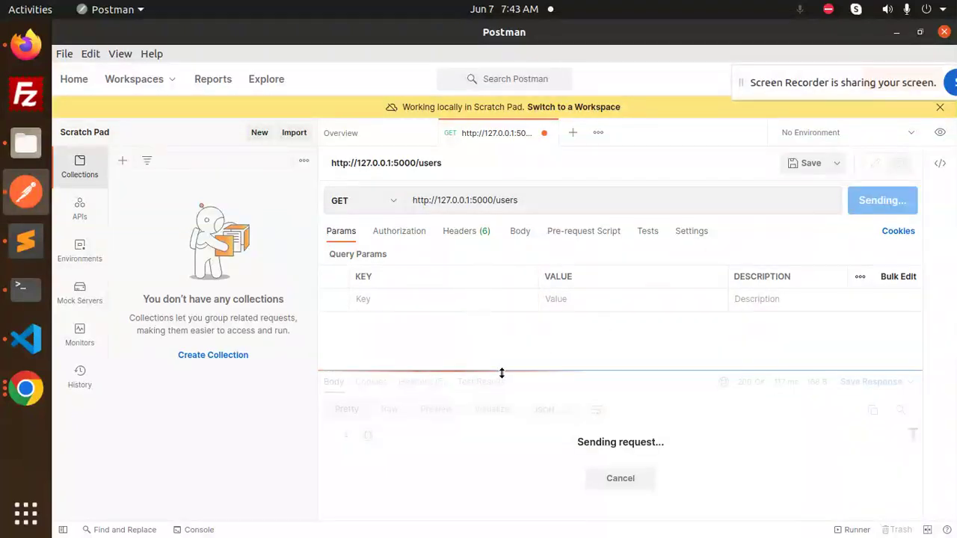
{"action": "left_click", "coordinate": [436, 409]}
{"action": "left_click", "coordinate": [347, 409]}
{"action": "left_click", "coordinate": [438, 435]}
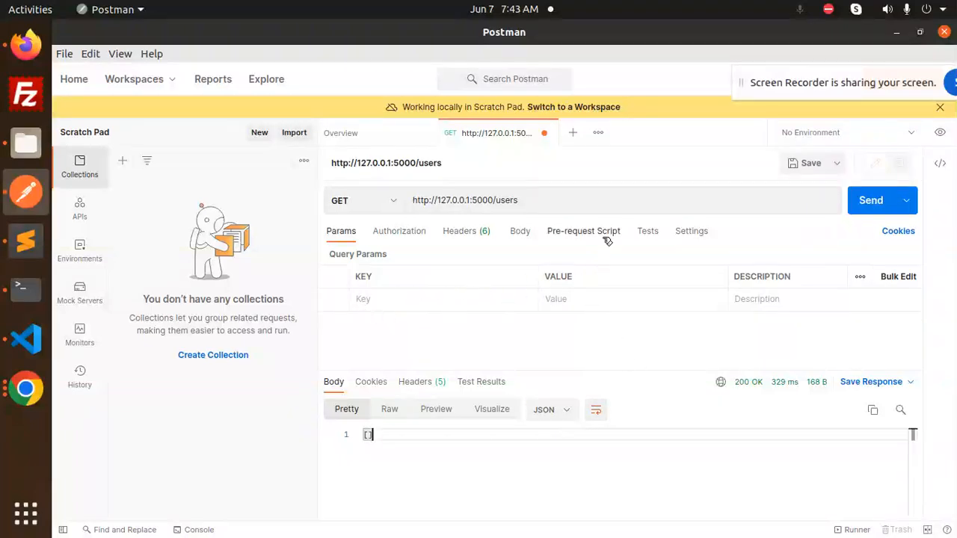
{"action": "left_click", "coordinate": [27, 340]}
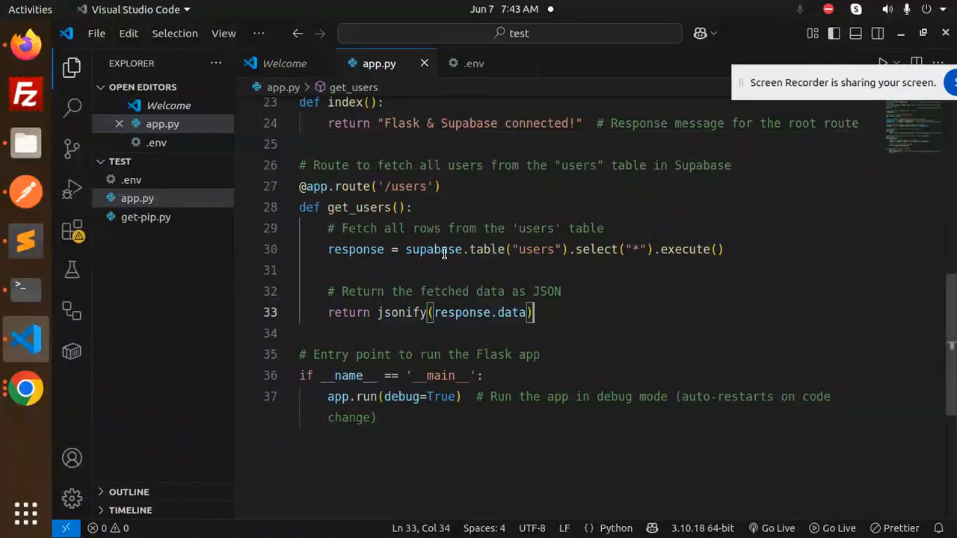
Step: Check the 'users' table name in the query and review the Supabase URL and key in .env
{"action": "double_click", "coordinate": [537, 249]}
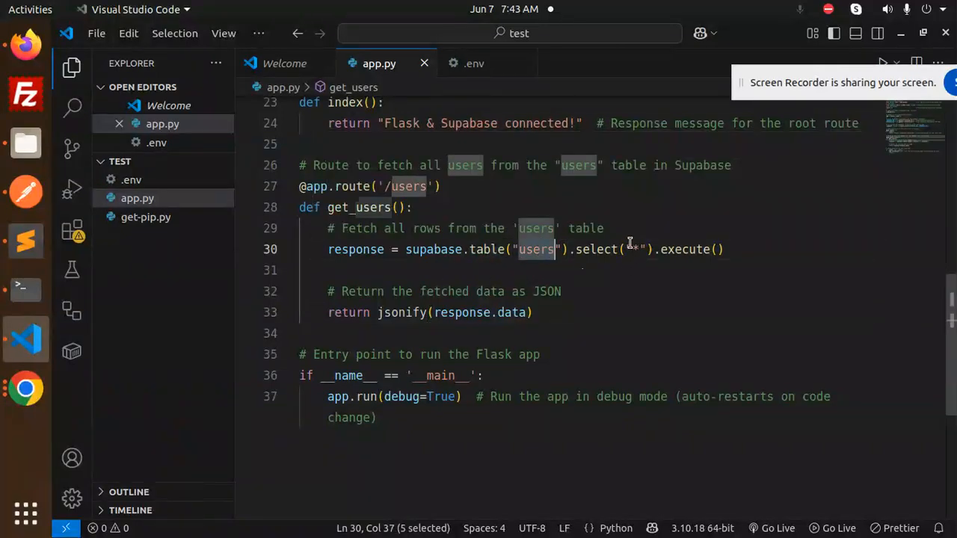
{"action": "scroll", "coordinate": [584, 276], "scroll_direction": "up", "scroll_amount": 3}
{"action": "scroll", "coordinate": [523, 254], "scroll_direction": "up", "scroll_amount": 2}
{"action": "scroll", "coordinate": [513, 249], "scroll_direction": "up", "scroll_amount": 2}
{"action": "scroll", "coordinate": [513, 249], "scroll_direction": "up", "scroll_amount": 1}
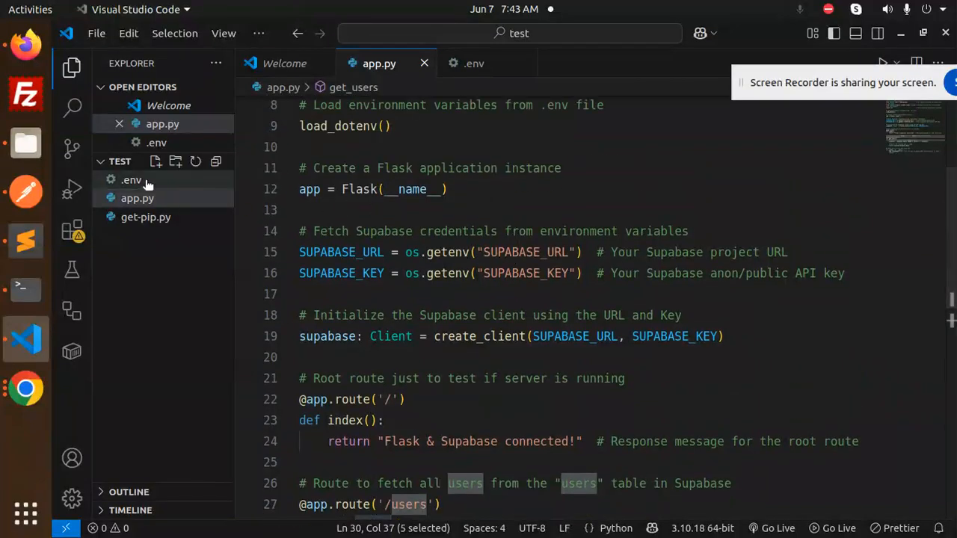
{"action": "left_click", "coordinate": [475, 63]}
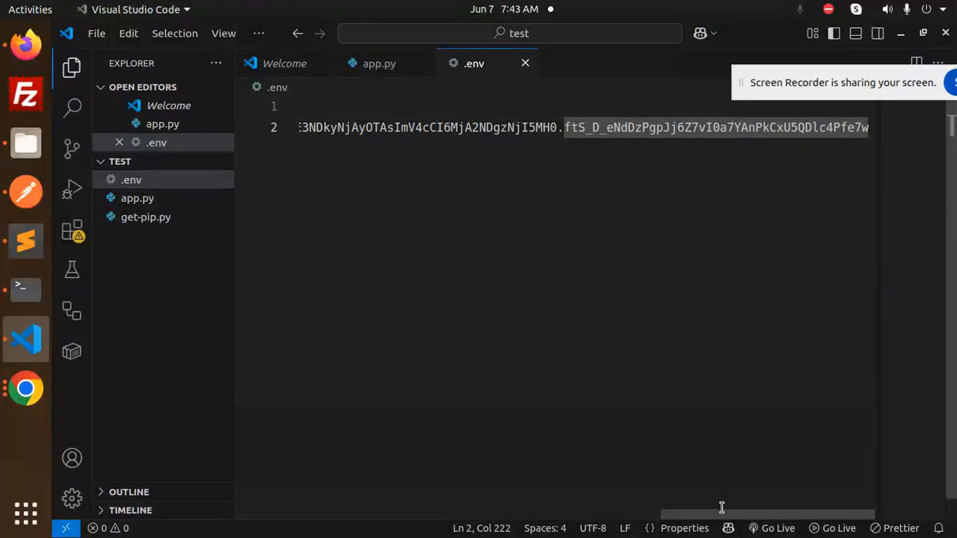
{"action": "left_click_drag", "start_coordinate": [733, 514], "coordinate": [299, 493]}
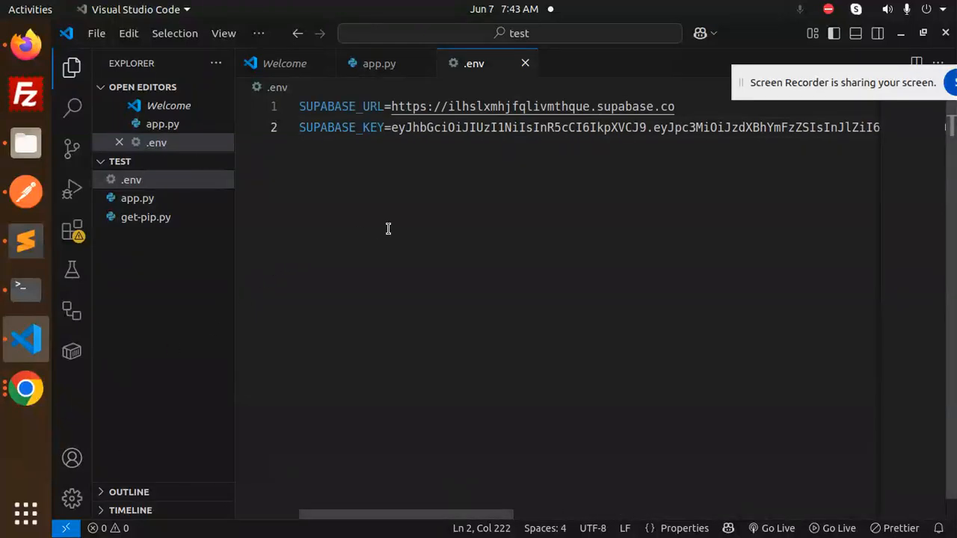
{"action": "left_click", "coordinate": [25, 389]}
{"action": "left_click", "coordinate": [117, 314]}
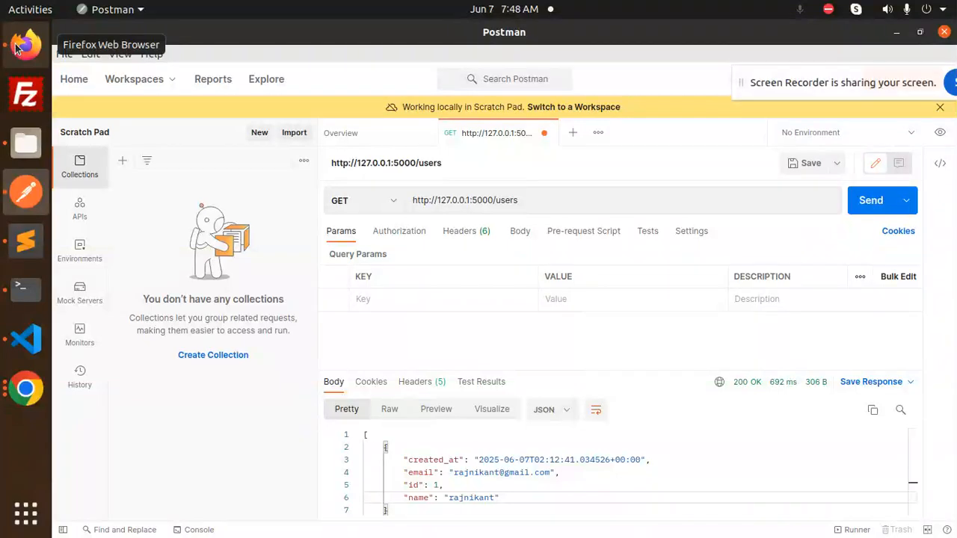
{"action": "left_click", "coordinate": [16, 46]}
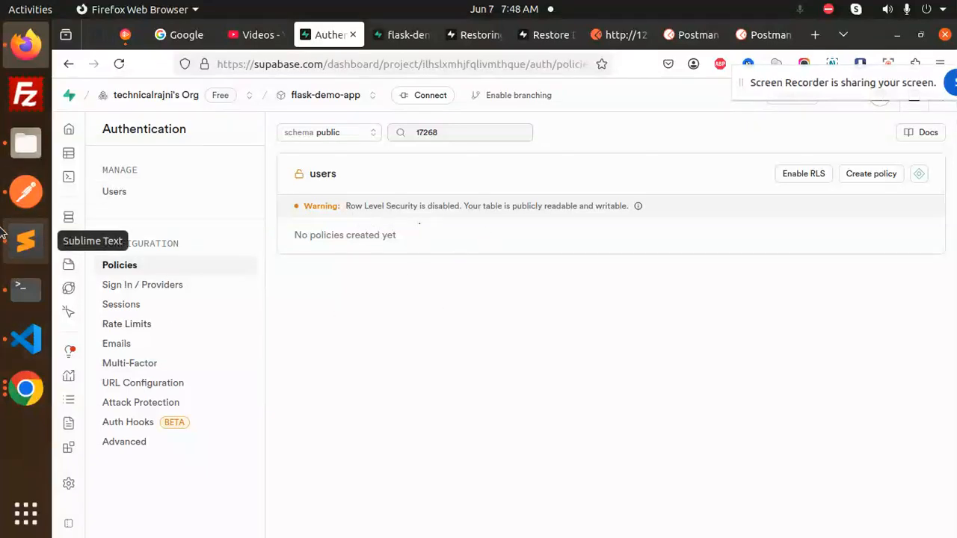
{"action": "left_click", "coordinate": [25, 192]}
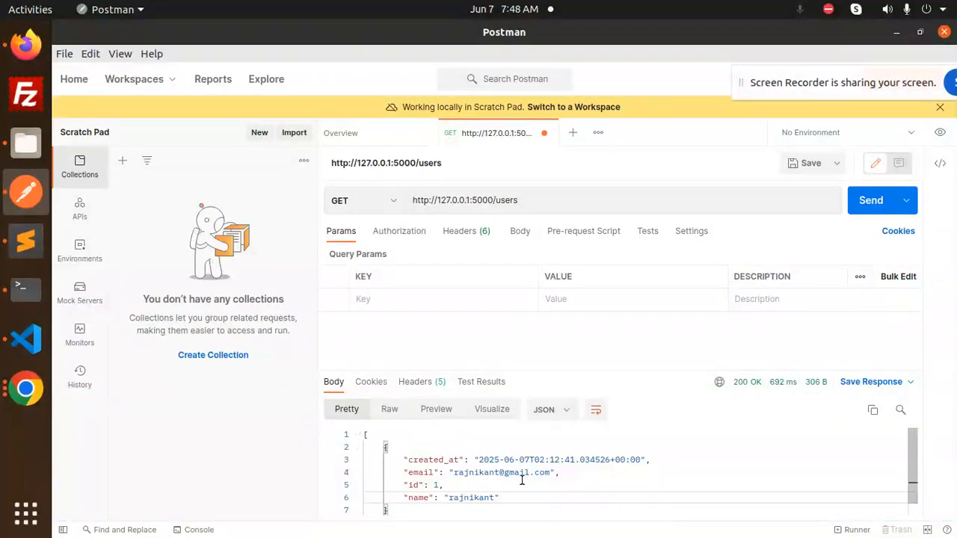